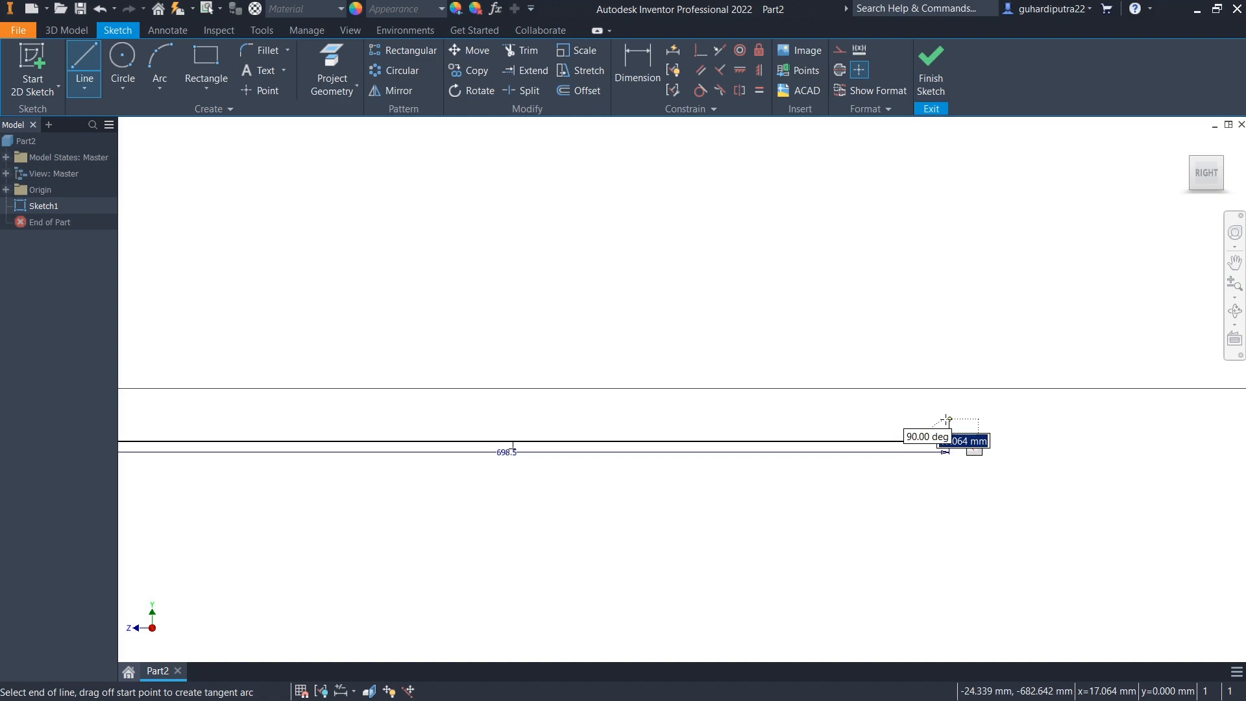
- Draw a 35 mm vertical line upward from the right end of the 698.5 mm base line and finish the line chain
scroll(944, 419, down, 5)
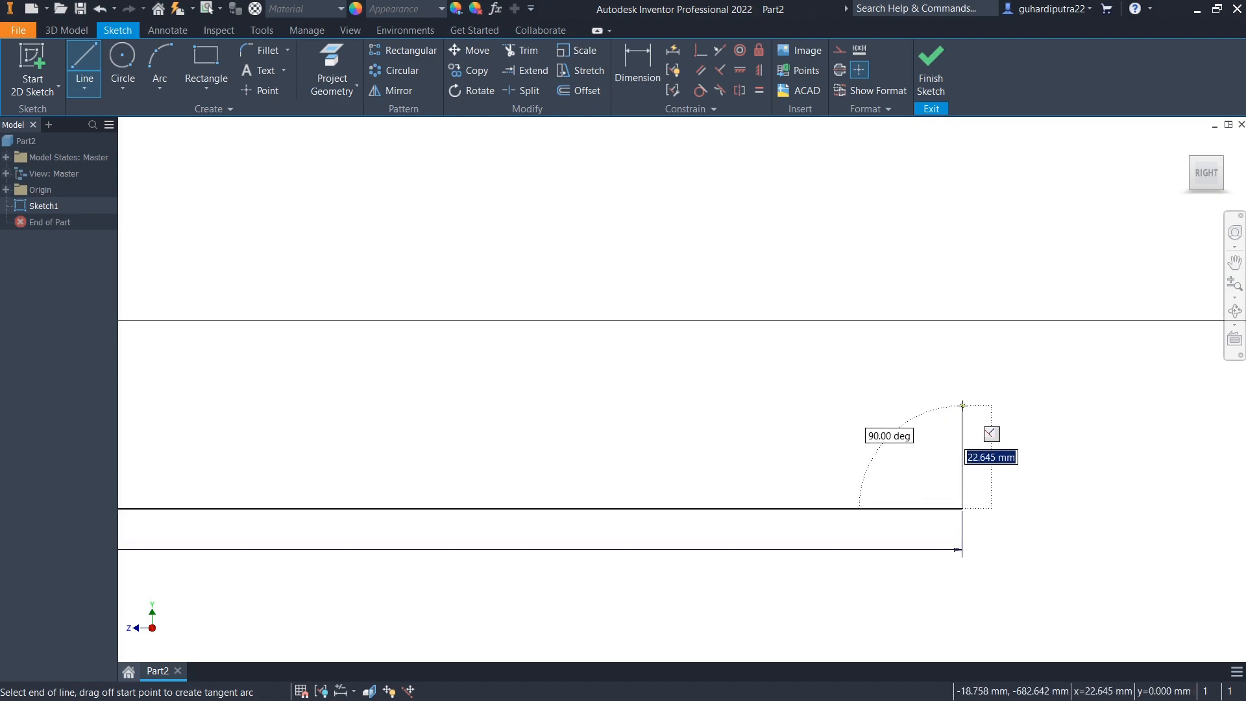
text(3)
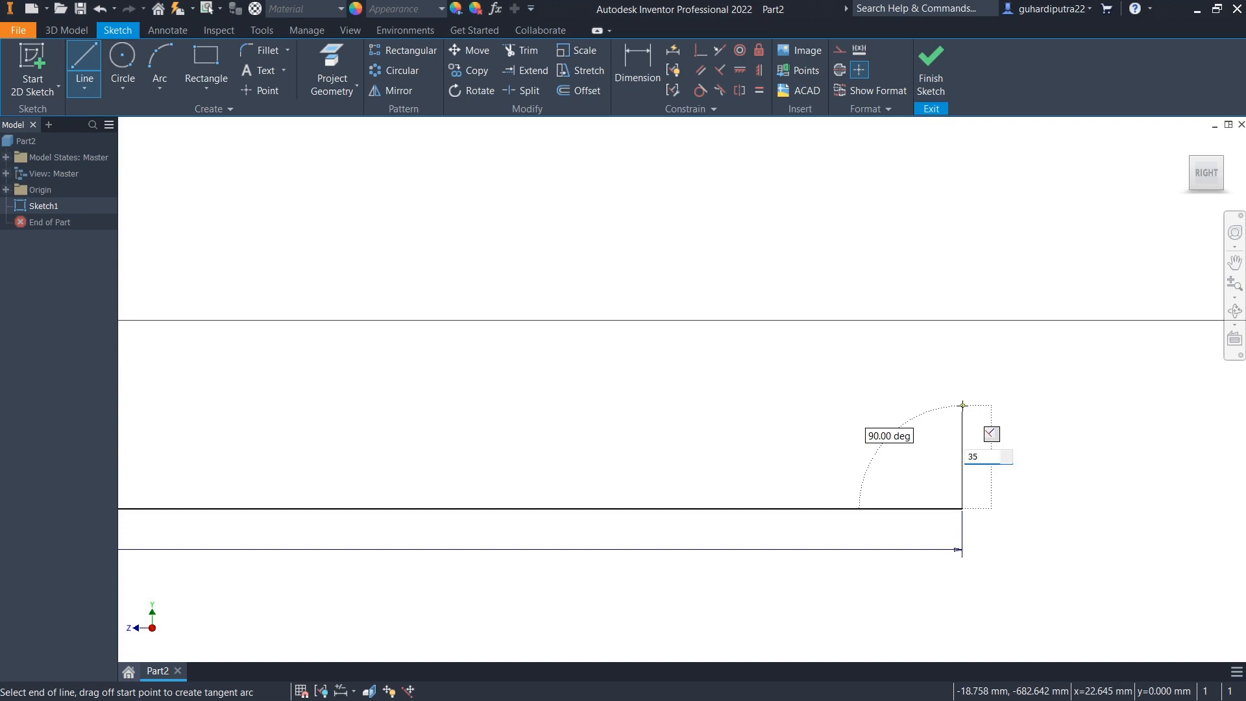
text(5)
key(Return)
right_click(908, 286)
click(956, 286)
- Add a Coincident constraint placing the base line's midpoint on the sketch origin
scroll(933, 300, up, 5)
scroll(883, 314, up, 3)
middle_drag(746, 319, 866, 403)
click(699, 54)
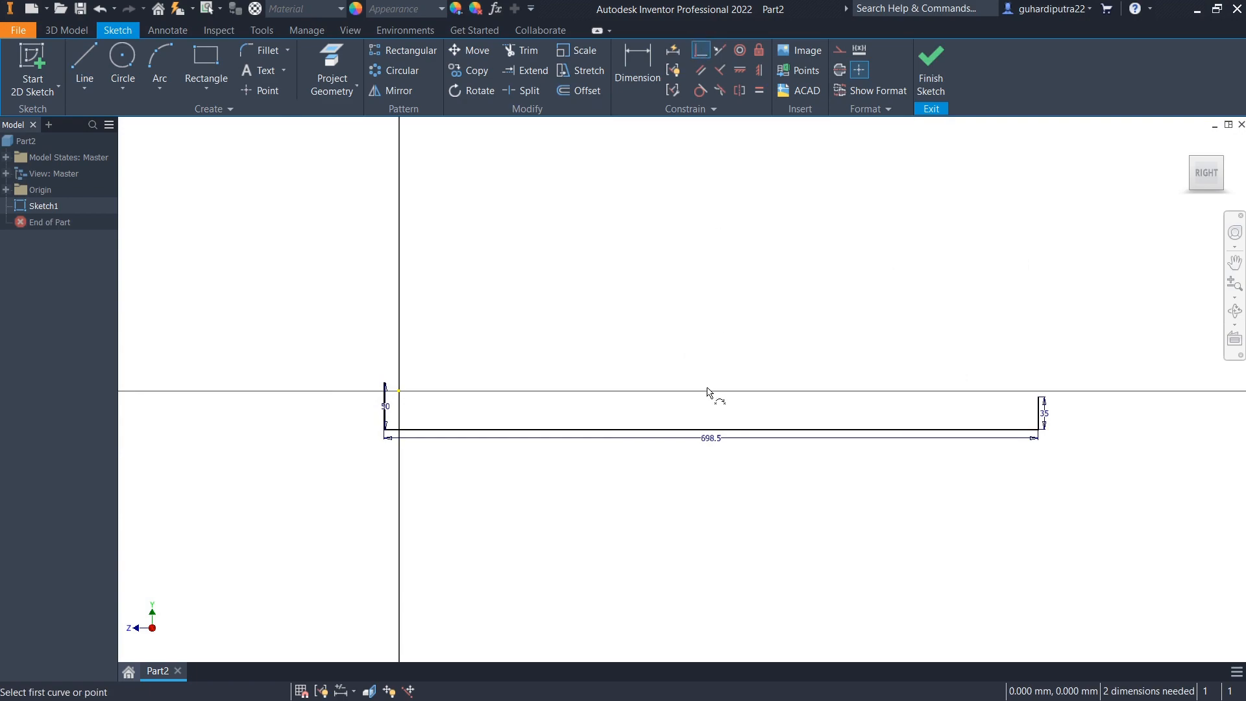
click(713, 432)
click(399, 392)
- Place three sketch points near the 50 mm line, two level above the base line starting about 22 mm away, and one on the base line
scroll(512, 382, up, 3)
middle_drag(511, 381, 757, 459)
scroll(537, 425, down, 4)
middle_drag(574, 440, 548, 389)
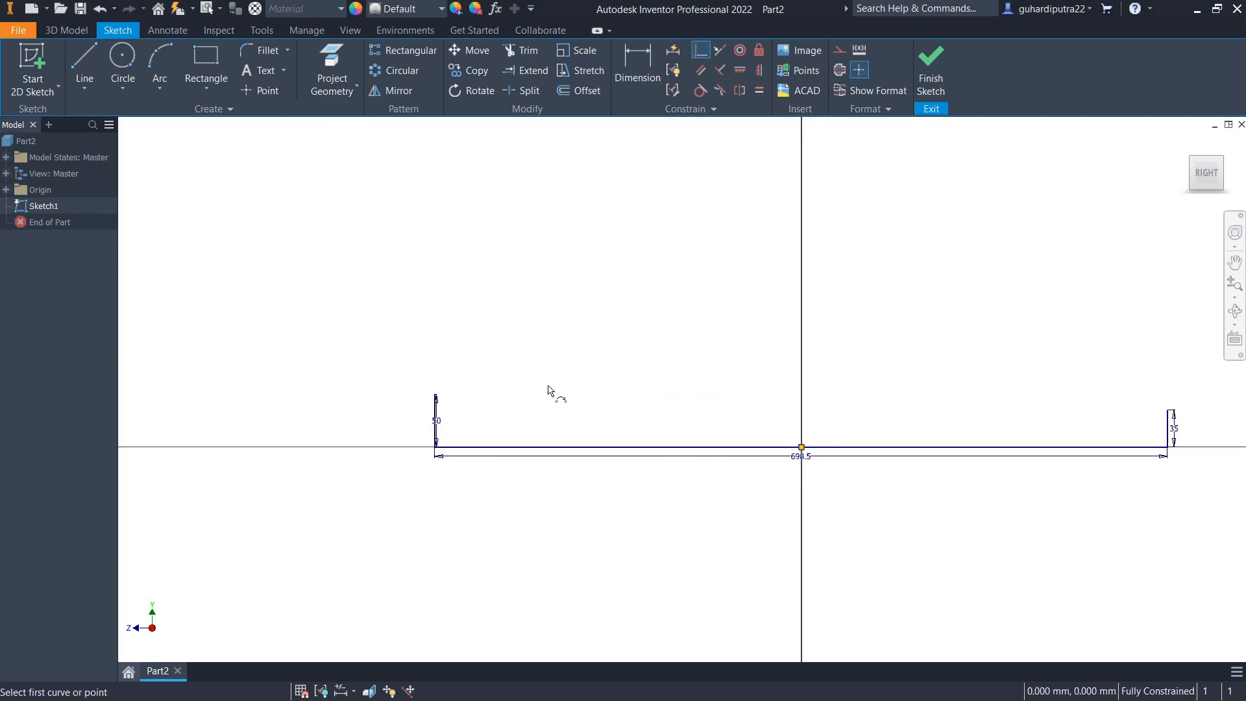
click(261, 91)
scroll(449, 420, down, 3)
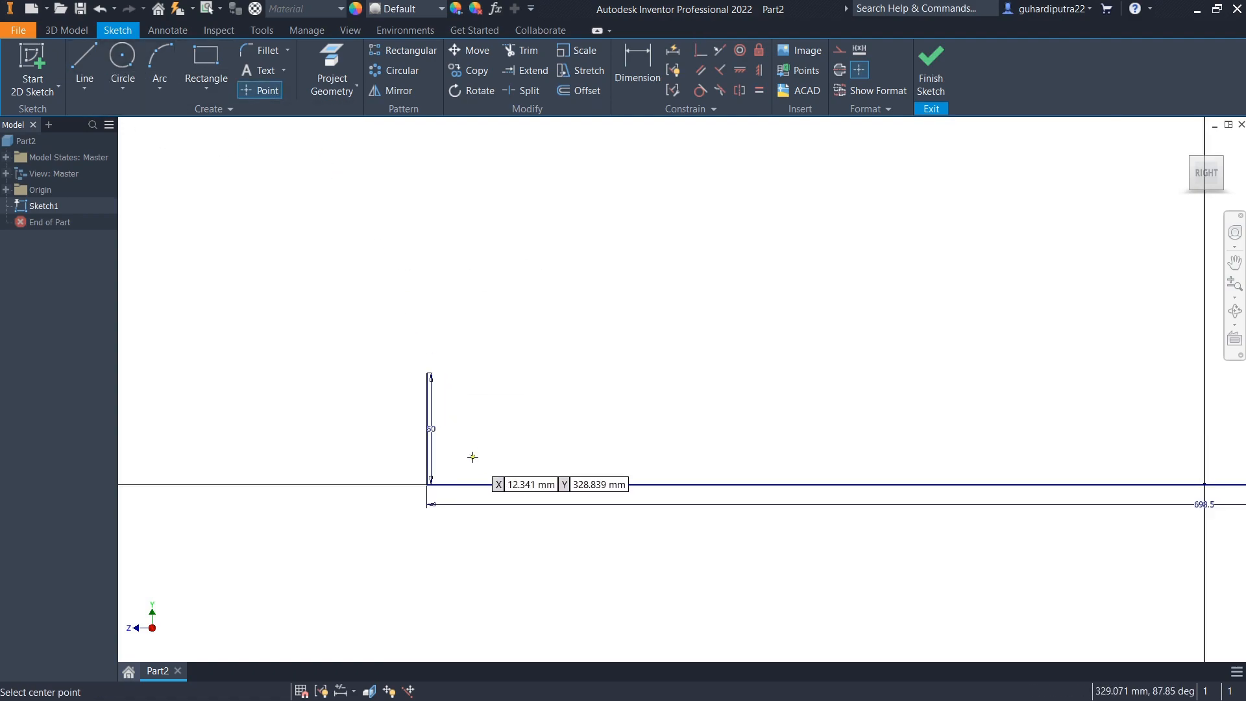
click(475, 456)
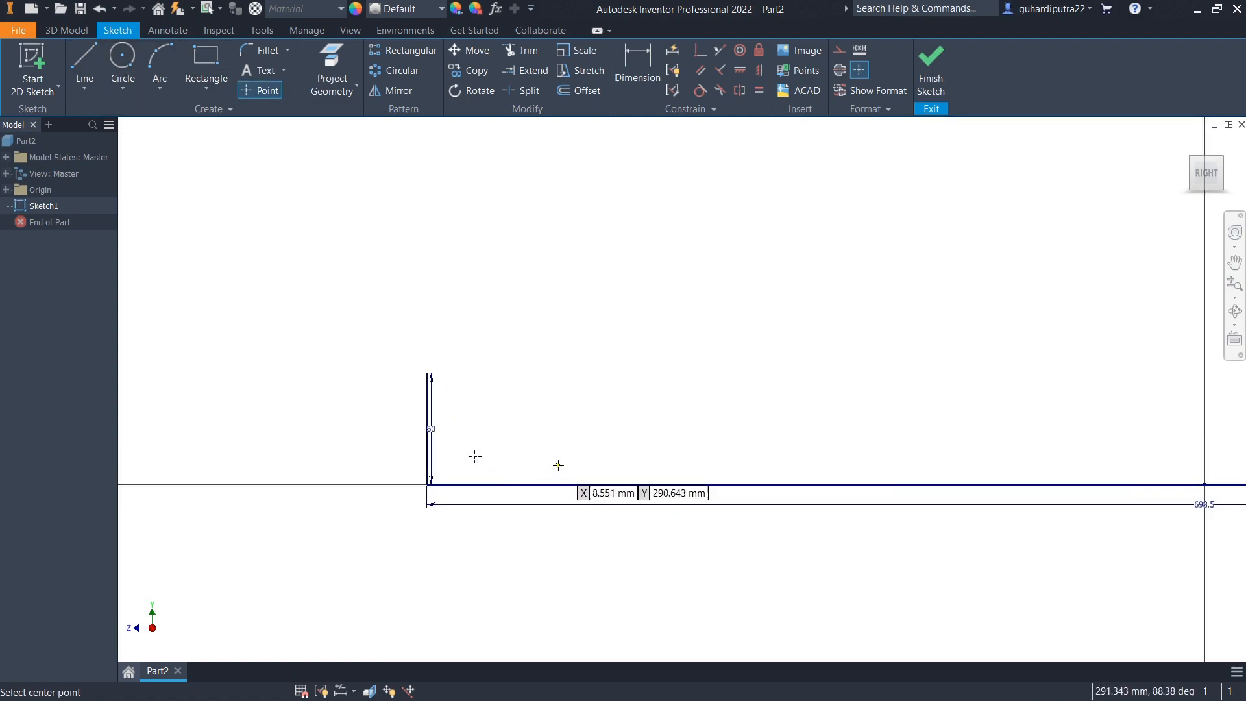
click(612, 456)
right_click(758, 396)
click(799, 401)
- Dimension the first sketch point 57 mm horizontally from the 50 mm vertical line
scroll(576, 309, down, 3)
middle_drag(577, 309, 615, 204)
click(638, 65)
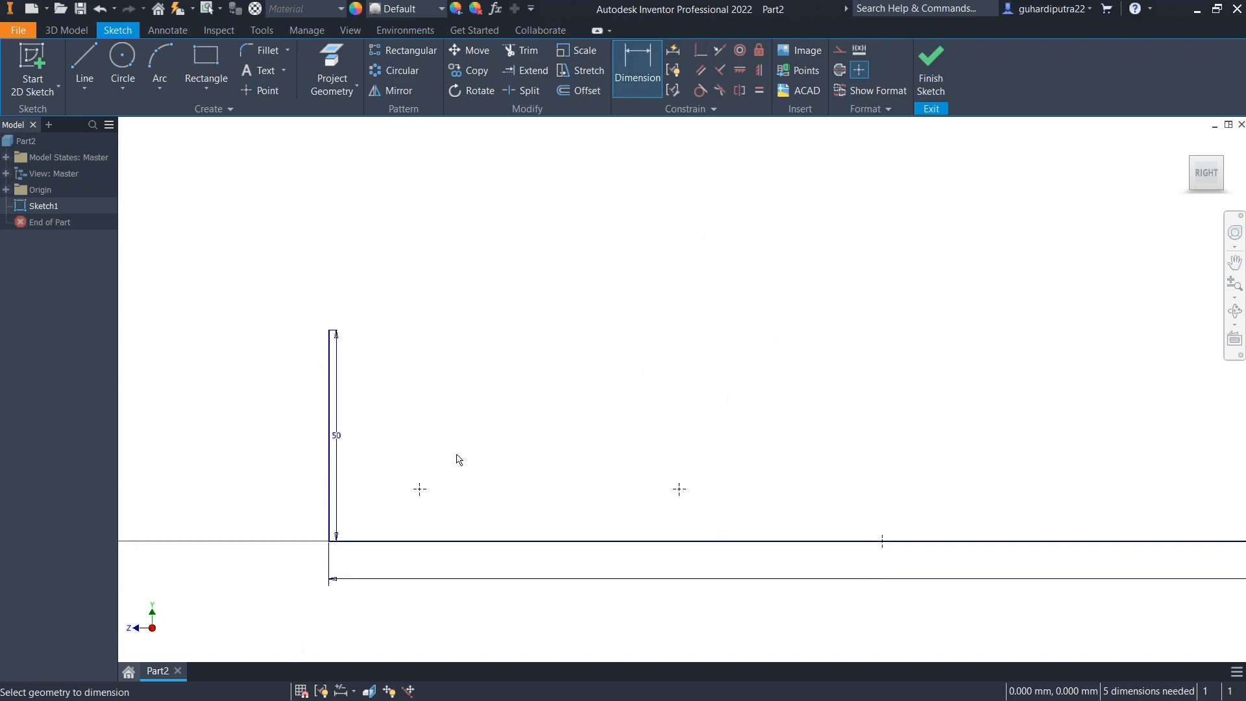
click(328, 460)
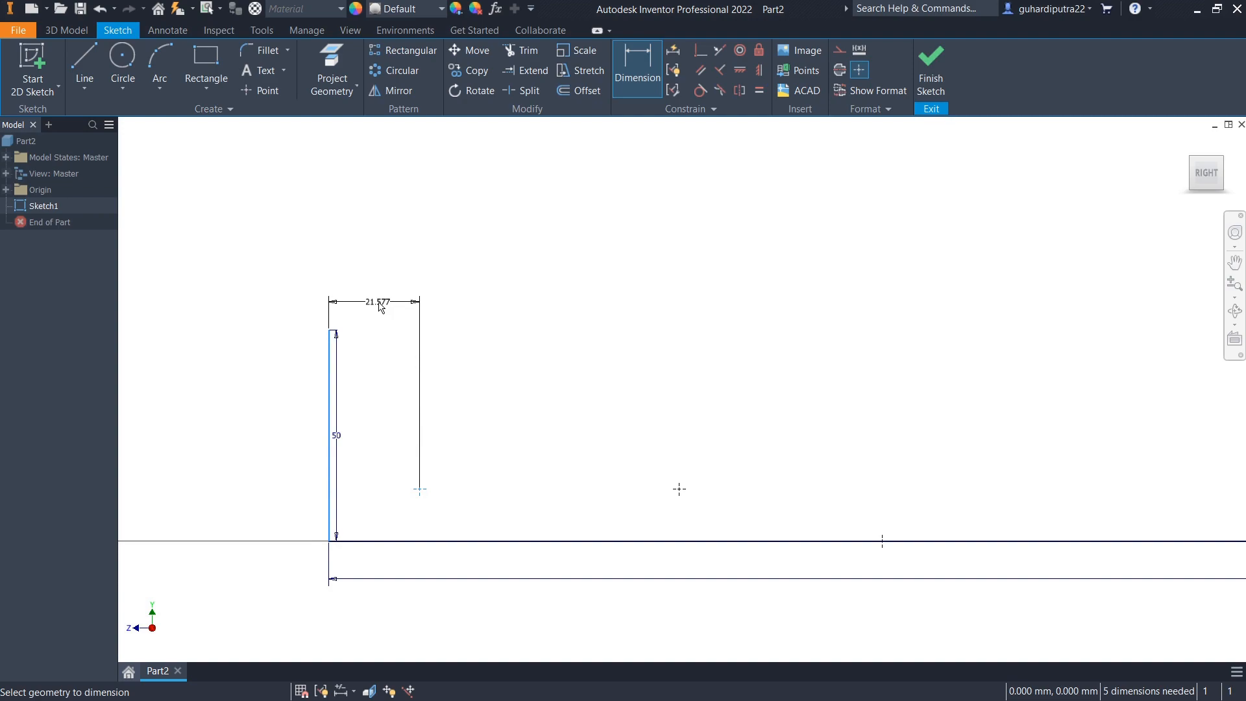
click(384, 295)
text(57)
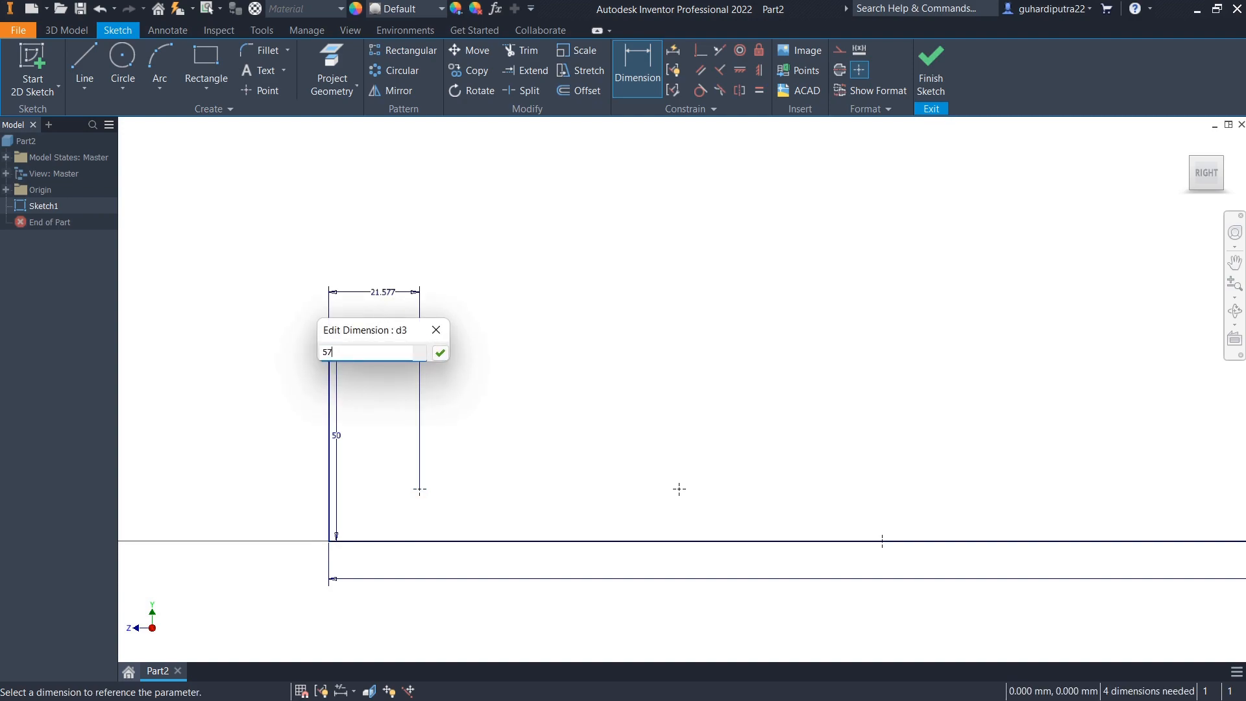
key(Return)
- Dimension the horizontal distance between the first and second sketch points as 43 mm
scroll(488, 392, down, 3)
scroll(519, 422, up, 4)
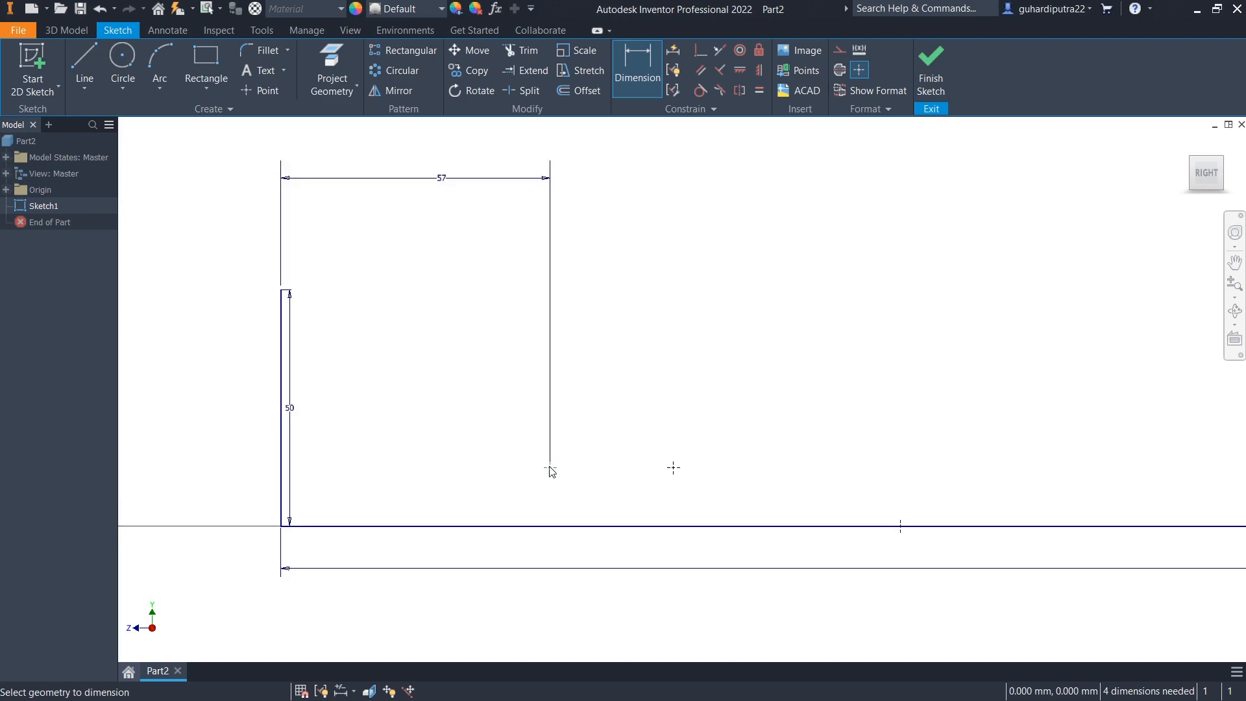
click(674, 468)
click(621, 386)
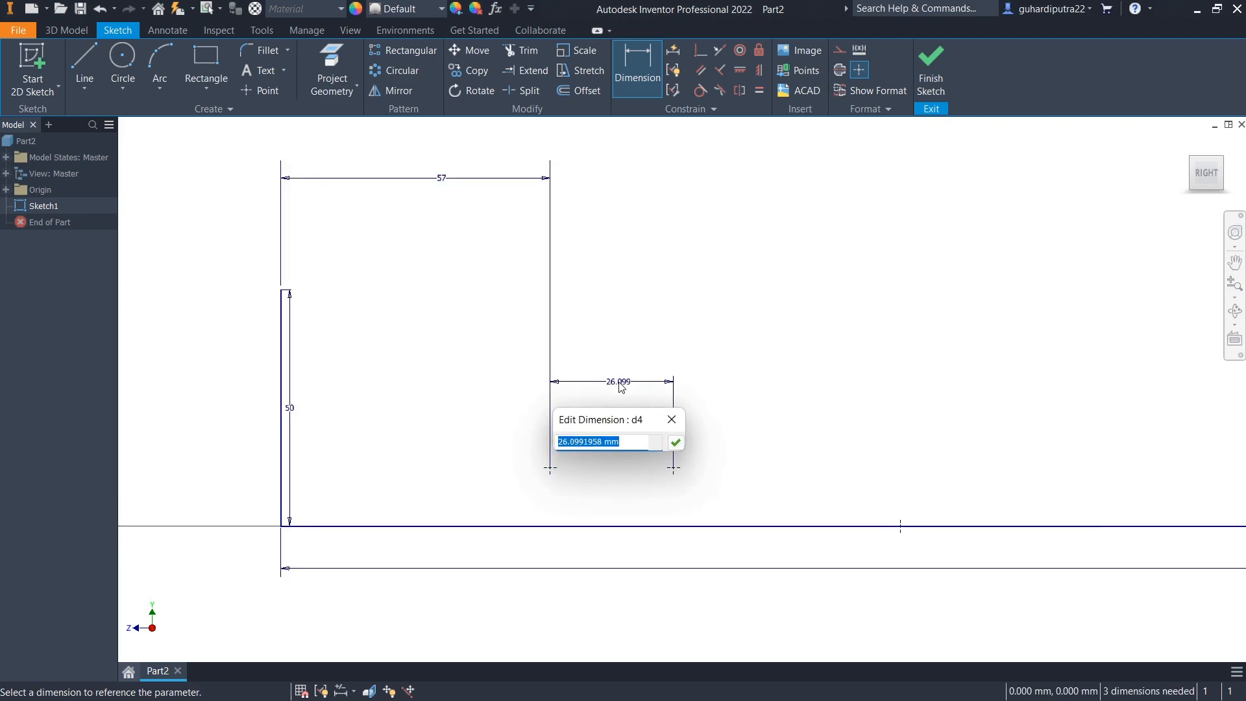
text(43)
key(Return)
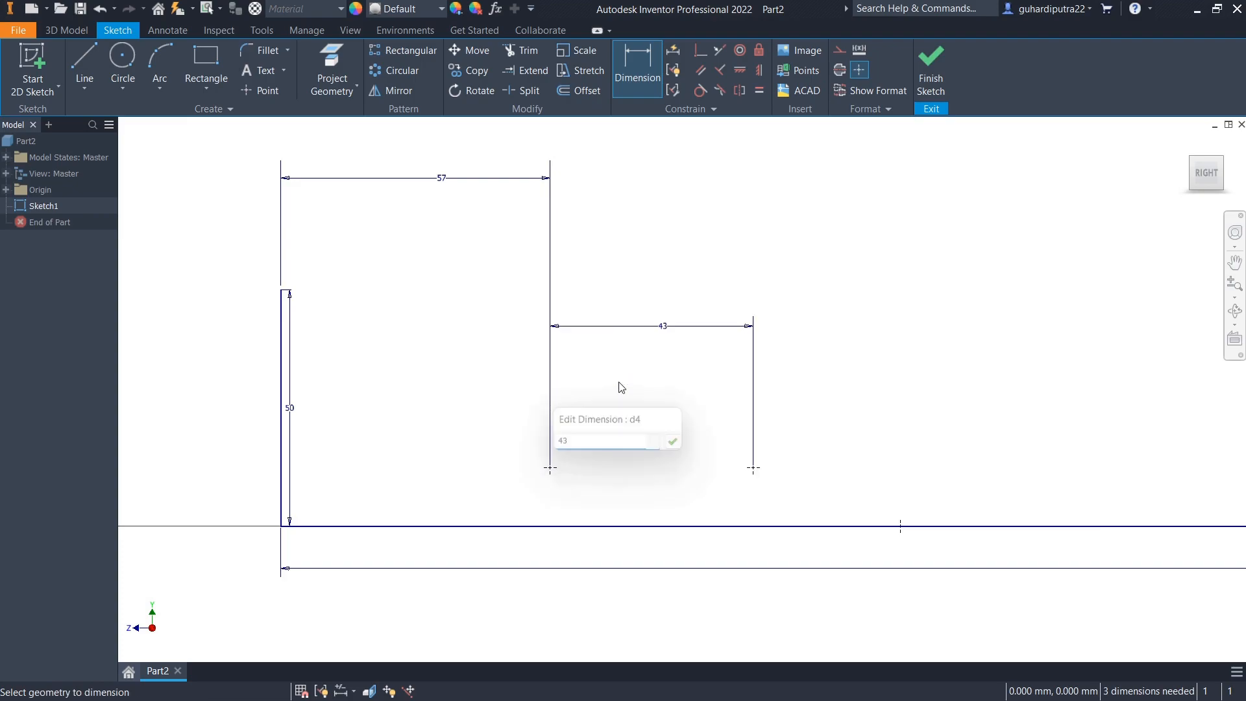
- Dimension the horizontal distance from the second sketch point to the point on the base line as 50 mm
scroll(707, 459, down, 2)
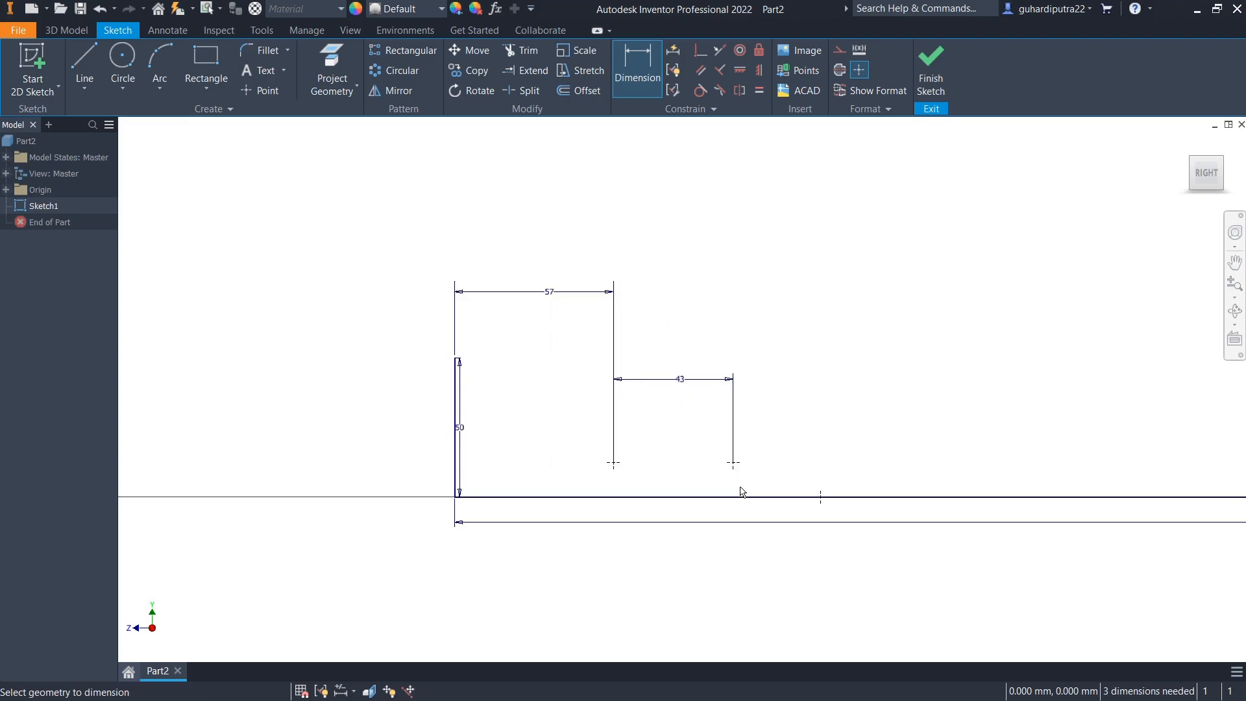
click(733, 463)
click(788, 437)
text(50)
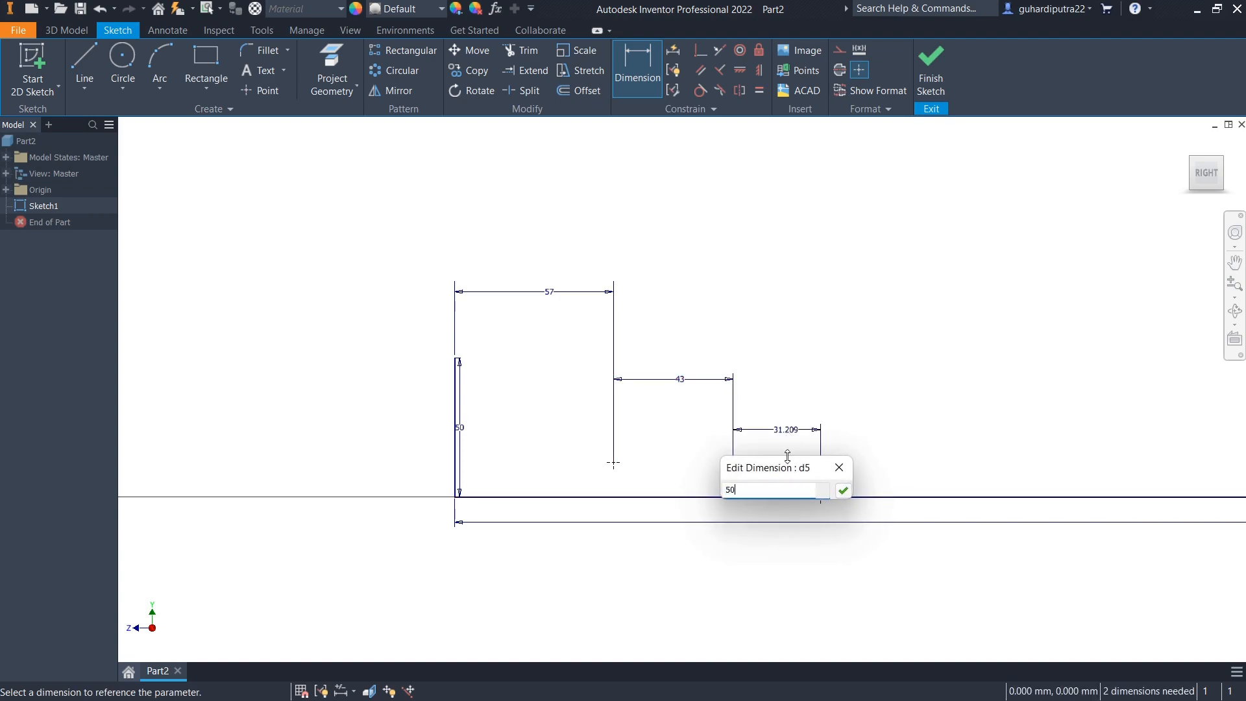
key(Return)
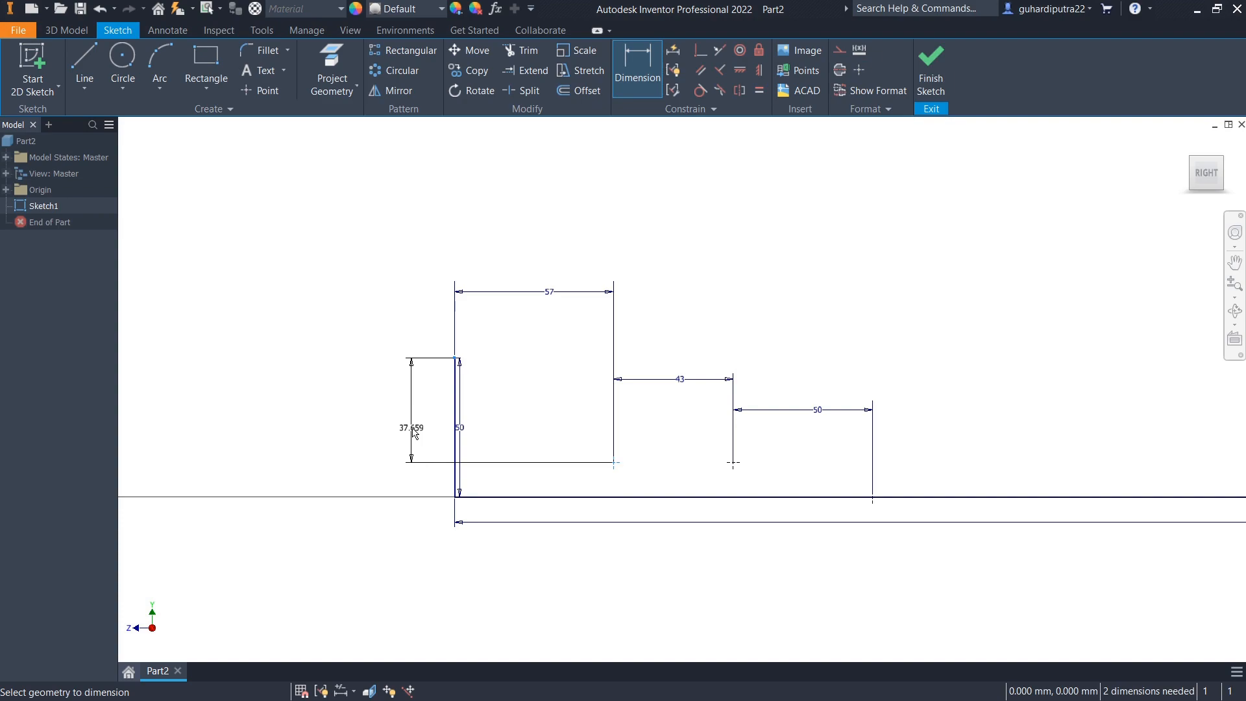
- Dimension the first sketch point 45 mm vertically below the top of the 50 mm line and end dimensioning
click(414, 433)
text(45)
key(Return)
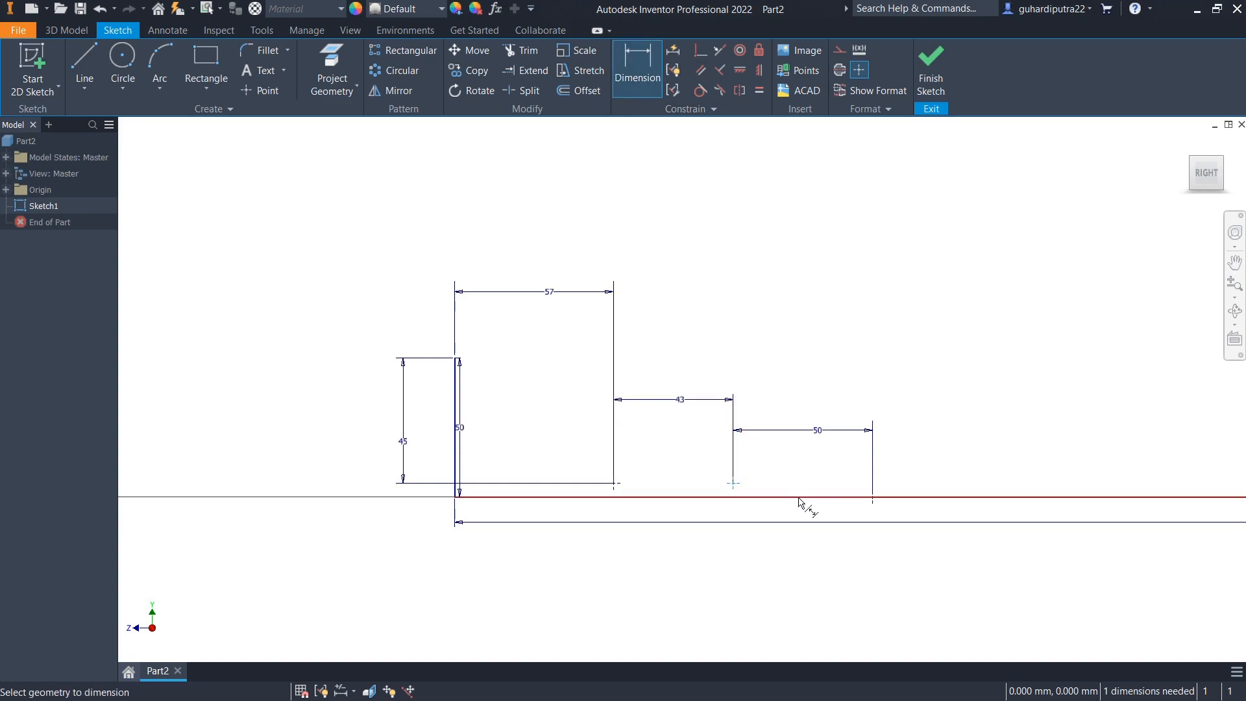
right_click(892, 310)
click(837, 305)
- Place three sketch points near the 35 mm line, the first about 25 mm away level with its midpoint, the last on the base line
scroll(830, 370, up, 5)
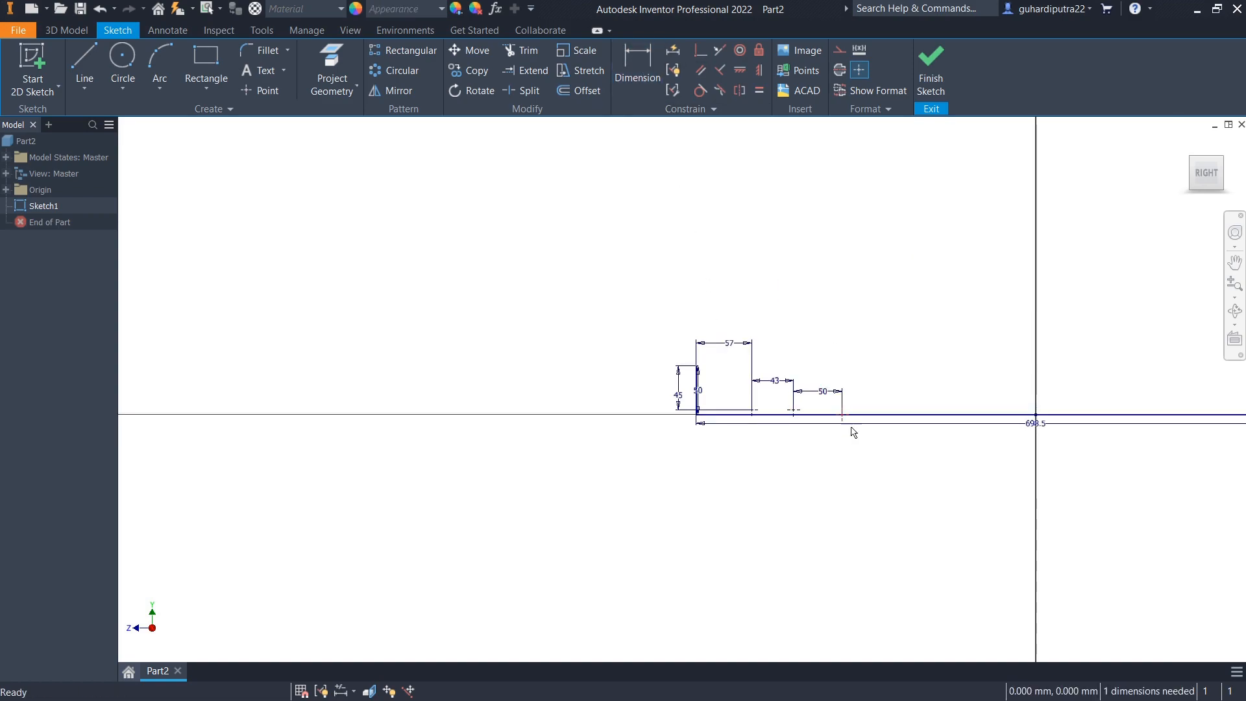
middle_drag(923, 446, 662, 500)
middle_drag(903, 462, 800, 452)
scroll(931, 445, down, 4)
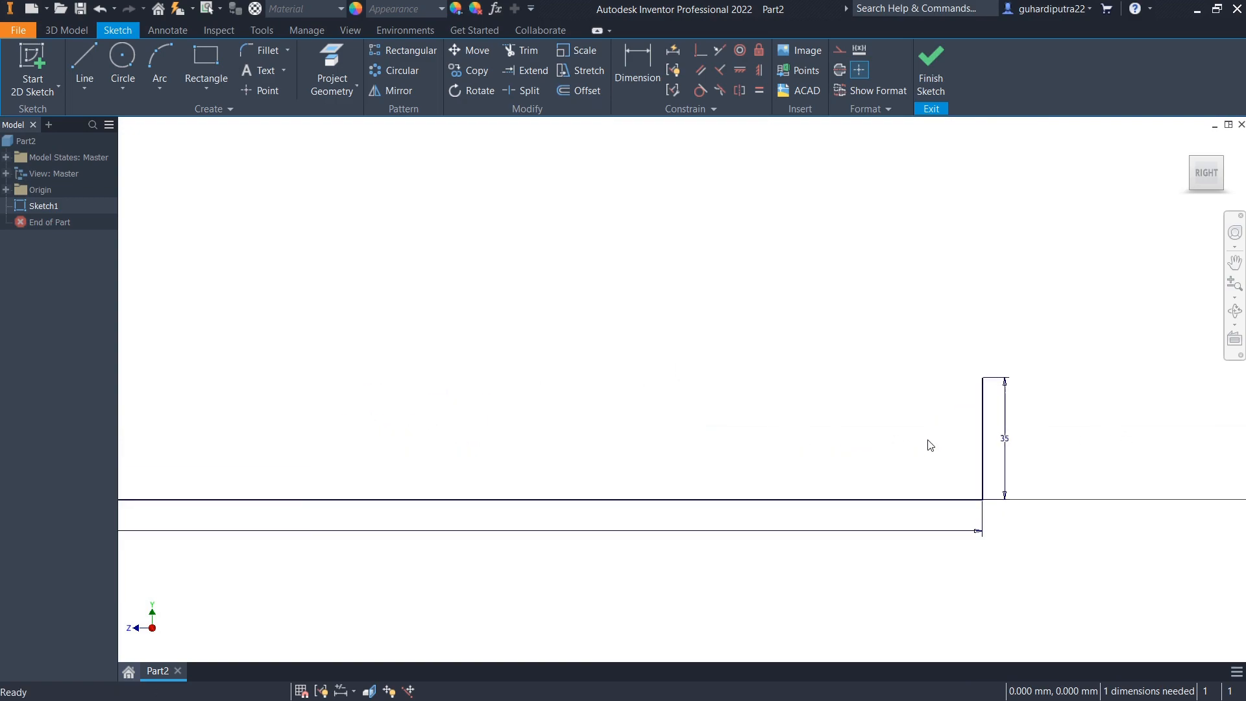
scroll(774, 367, down, 2)
click(260, 90)
scroll(833, 383, up, 2)
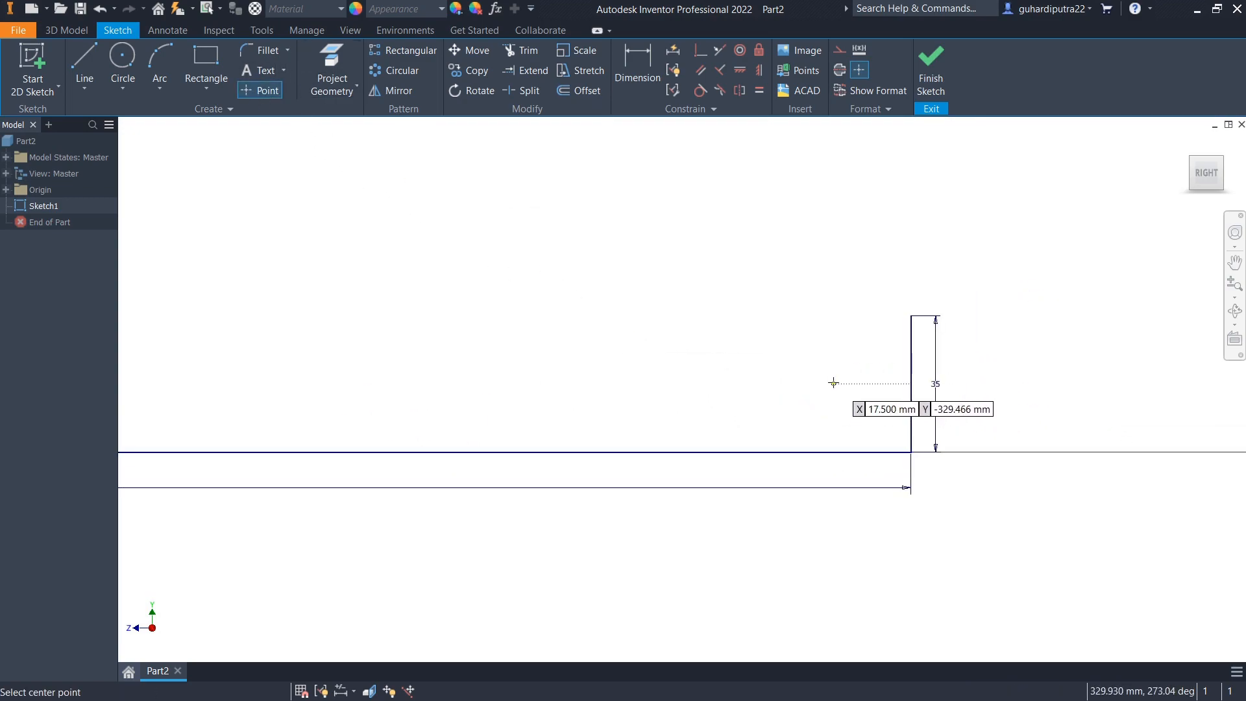
click(812, 383)
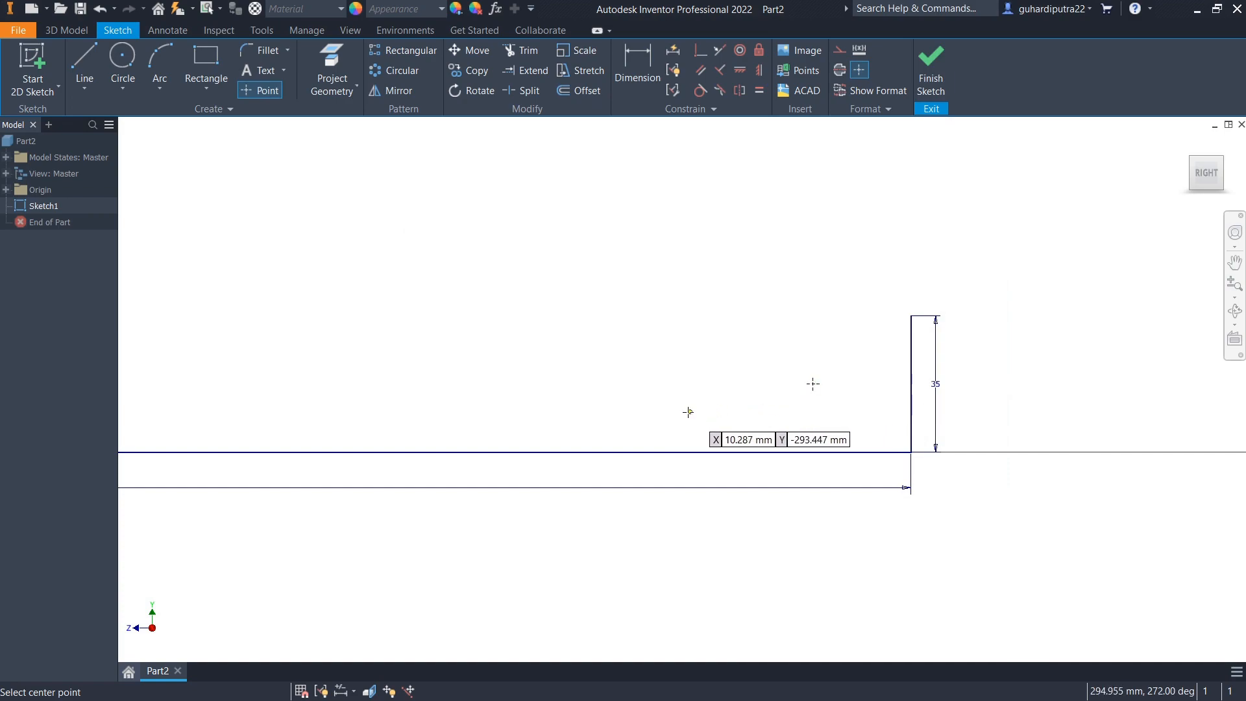
click(463, 452)
right_click(594, 354)
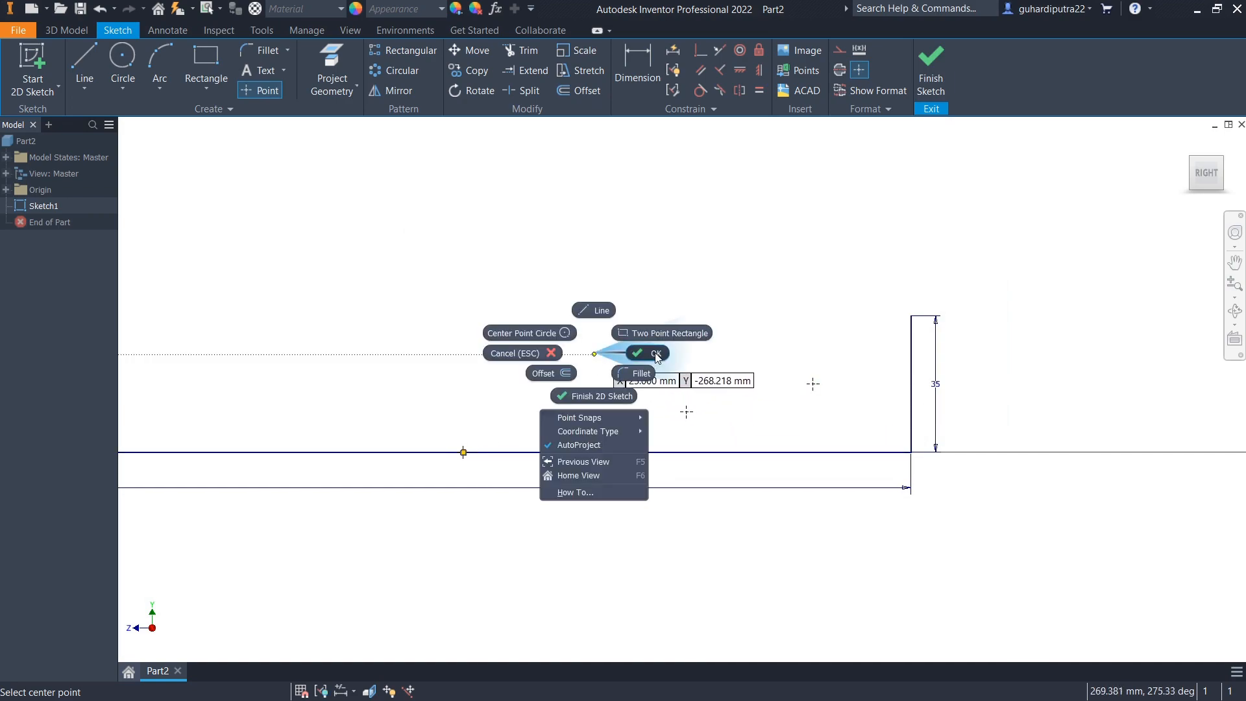
click(656, 355)
- Dimension the nearest sketch point 20 mm below the top of the 35 mm line and 15 mm horizontally from that line
click(634, 63)
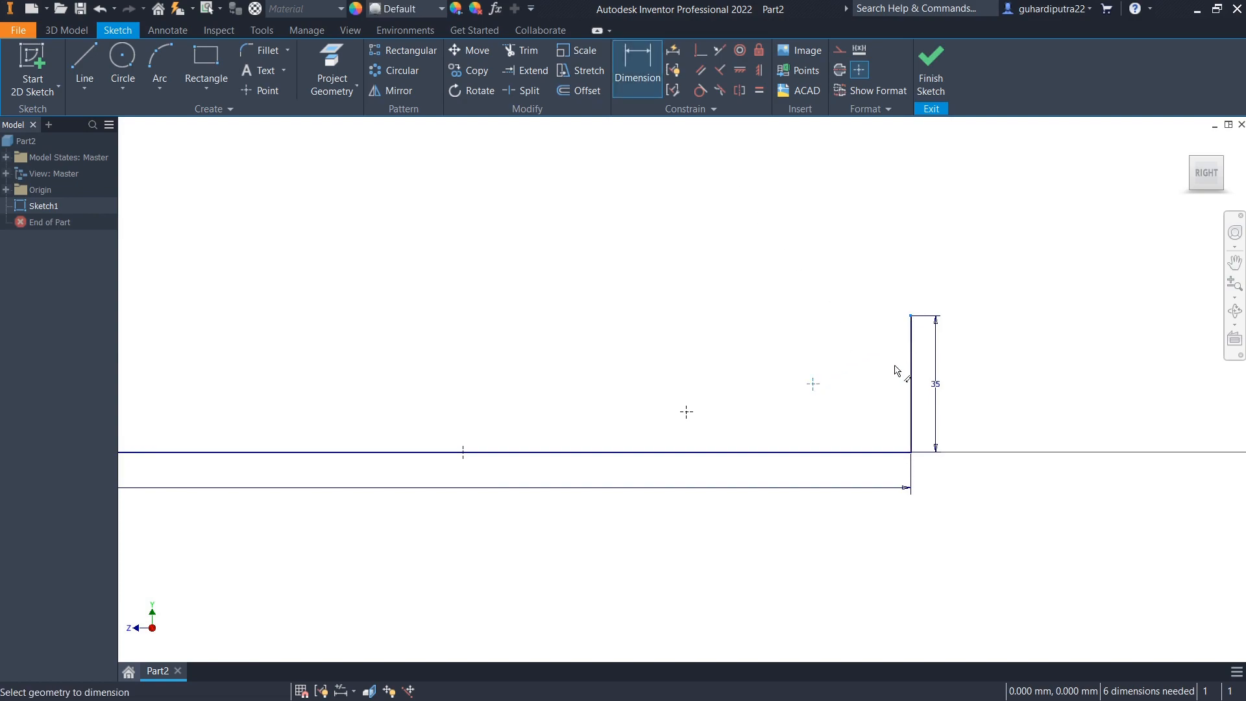
click(951, 367)
text(20)
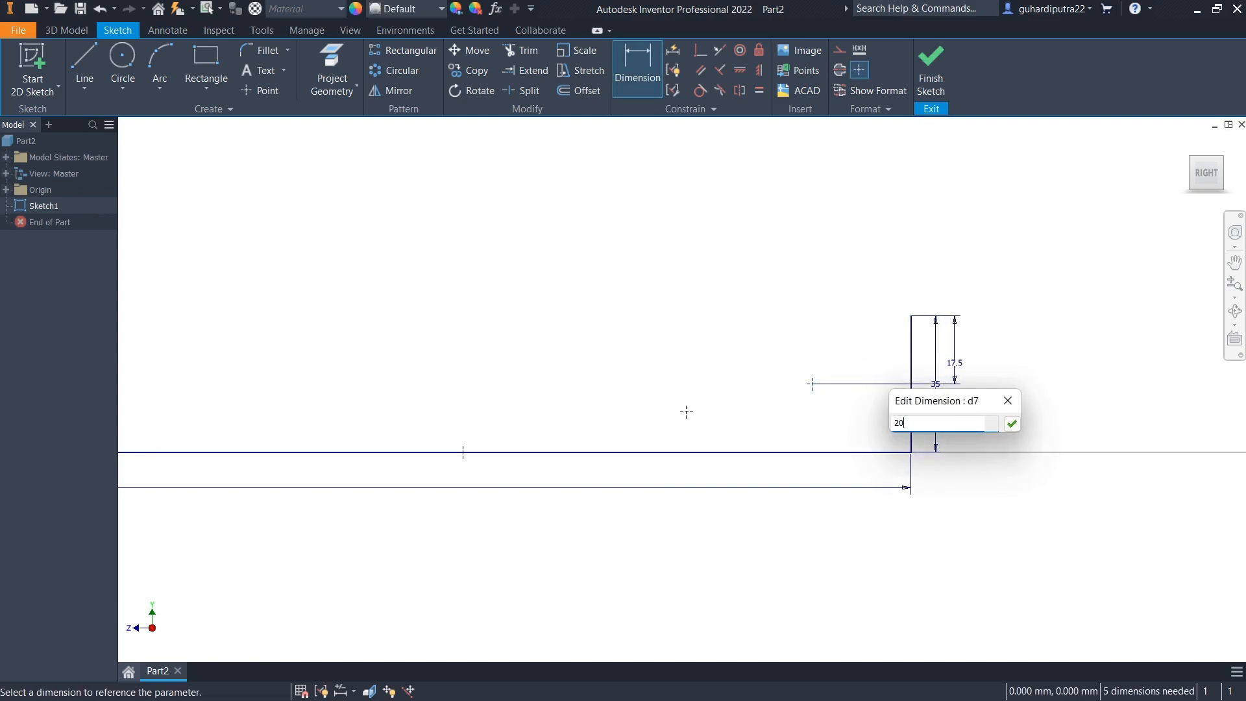
click(1013, 425)
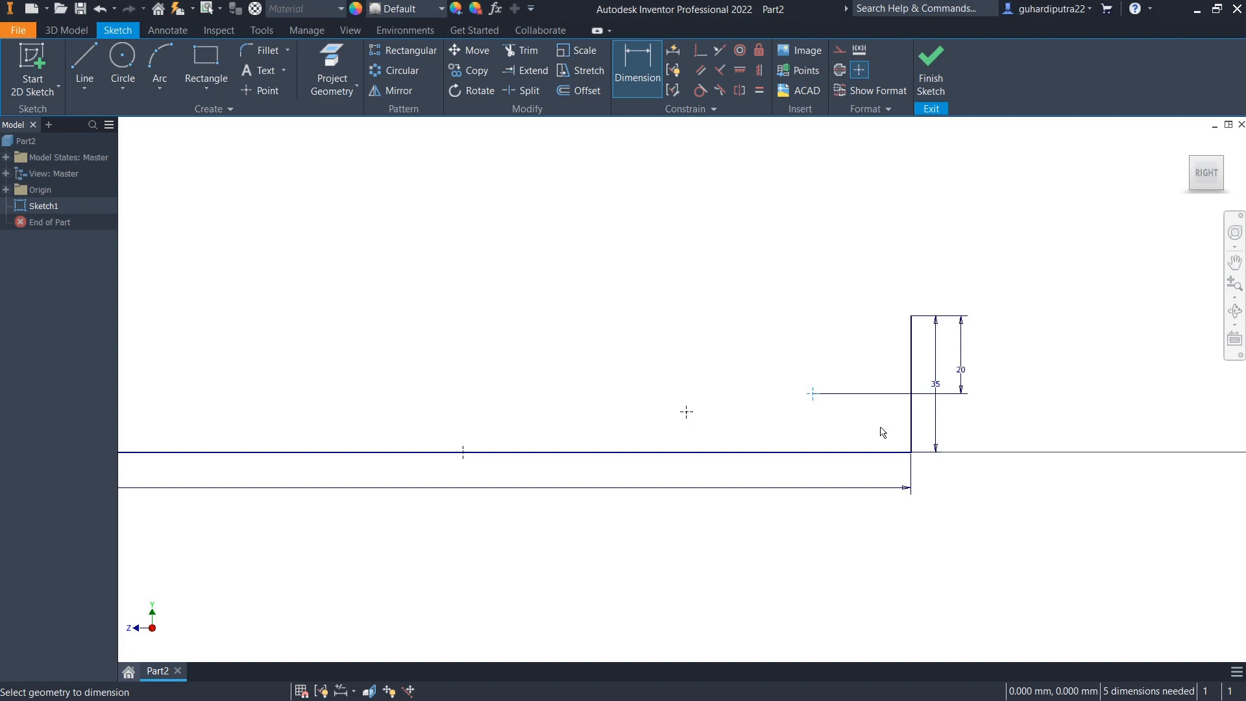
click(912, 361)
click(868, 297)
text(15)
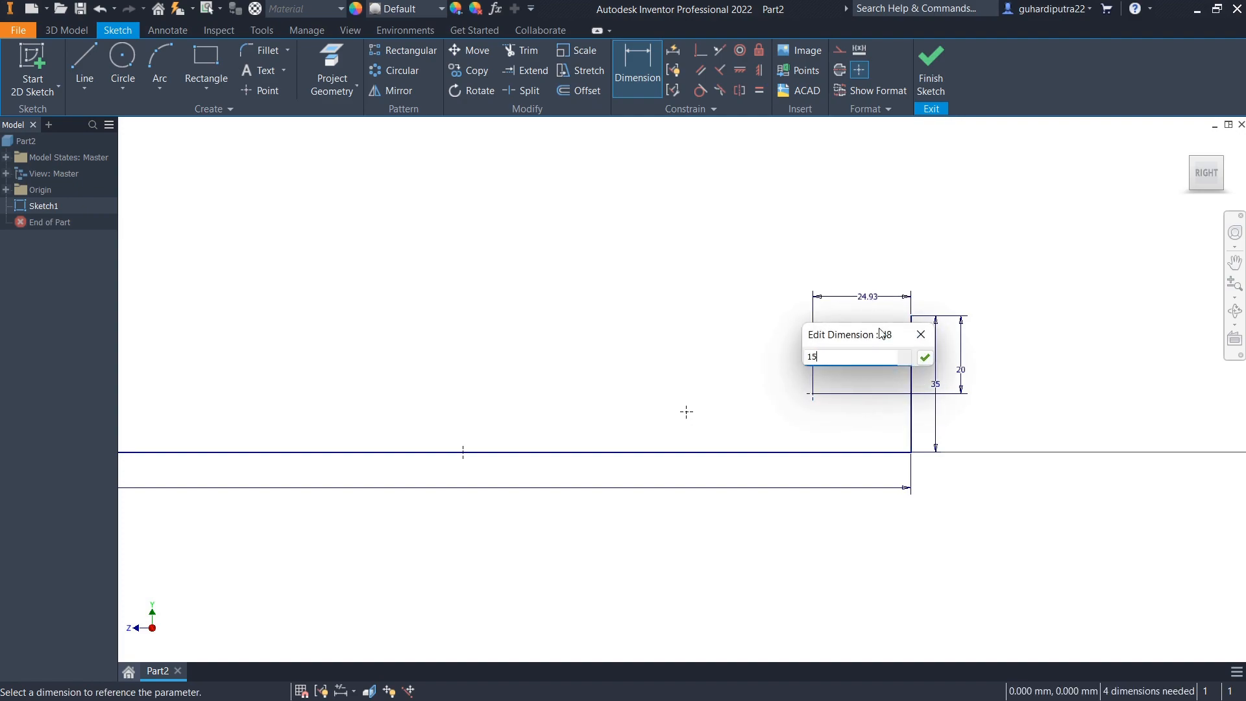
click(923, 357)
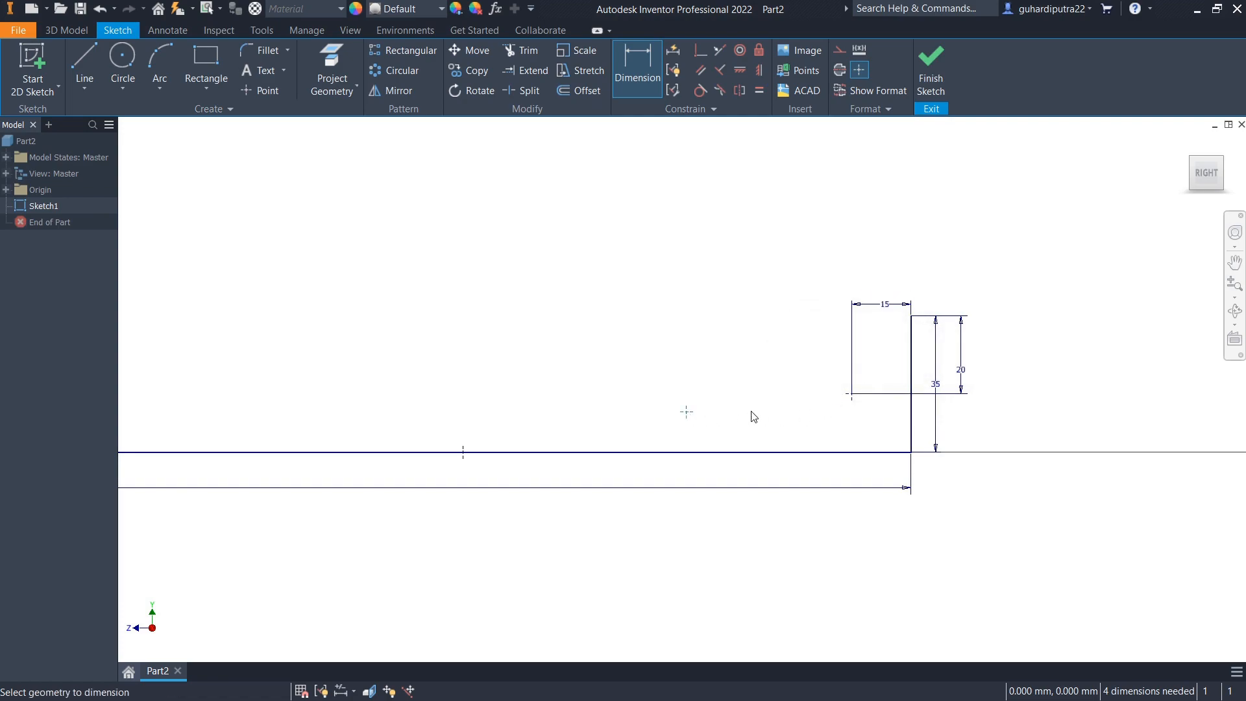
- Dimension the middle sketch point 20 mm horizontally and 12 mm vertically from the point nearest the 35 mm line
click(850, 395)
click(751, 350)
text(20)
key(Return)
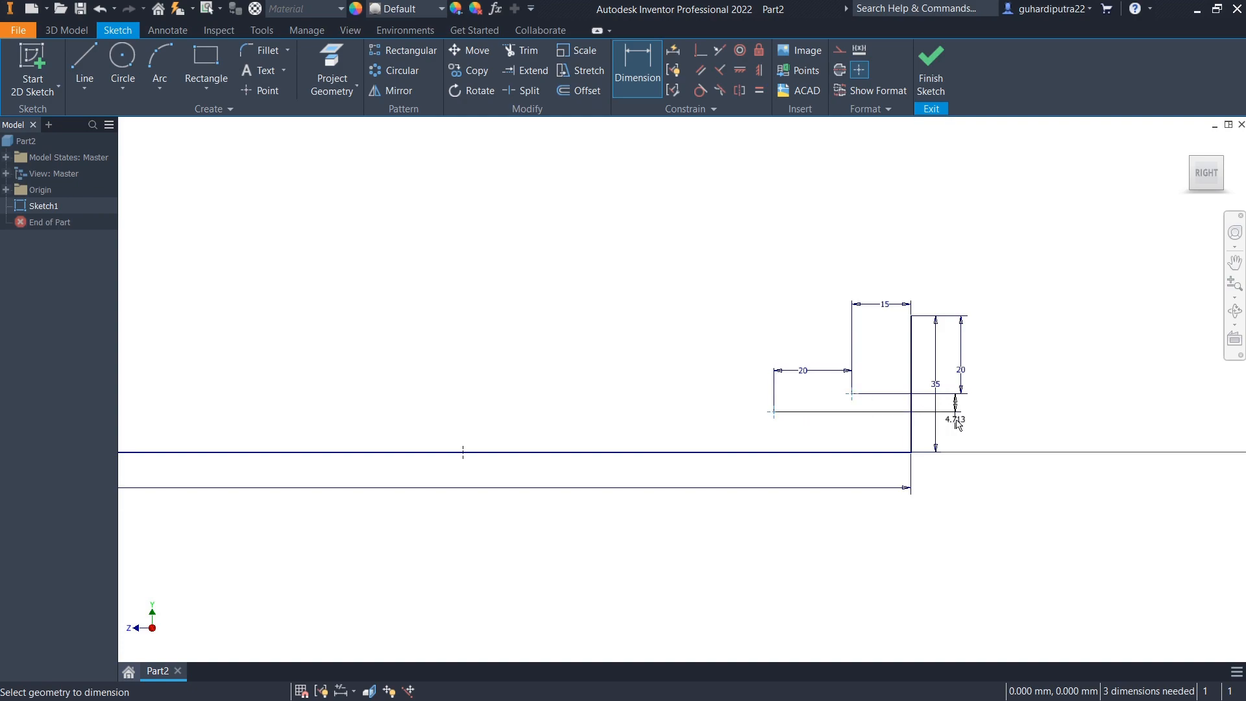
click(959, 423)
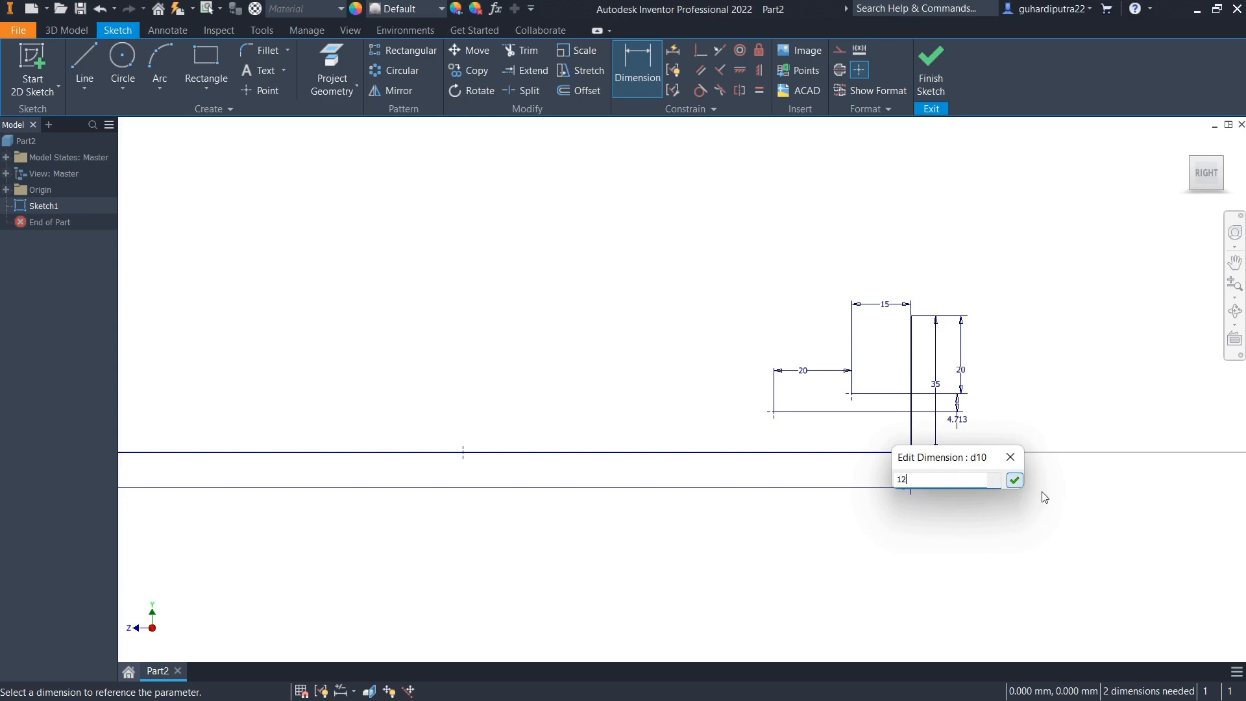
text(12)
click(1014, 480)
- Dimension the horizontal distance from the middle sketch point to the point on the base line as 42 mm and end dimensioning
click(638, 85)
click(774, 440)
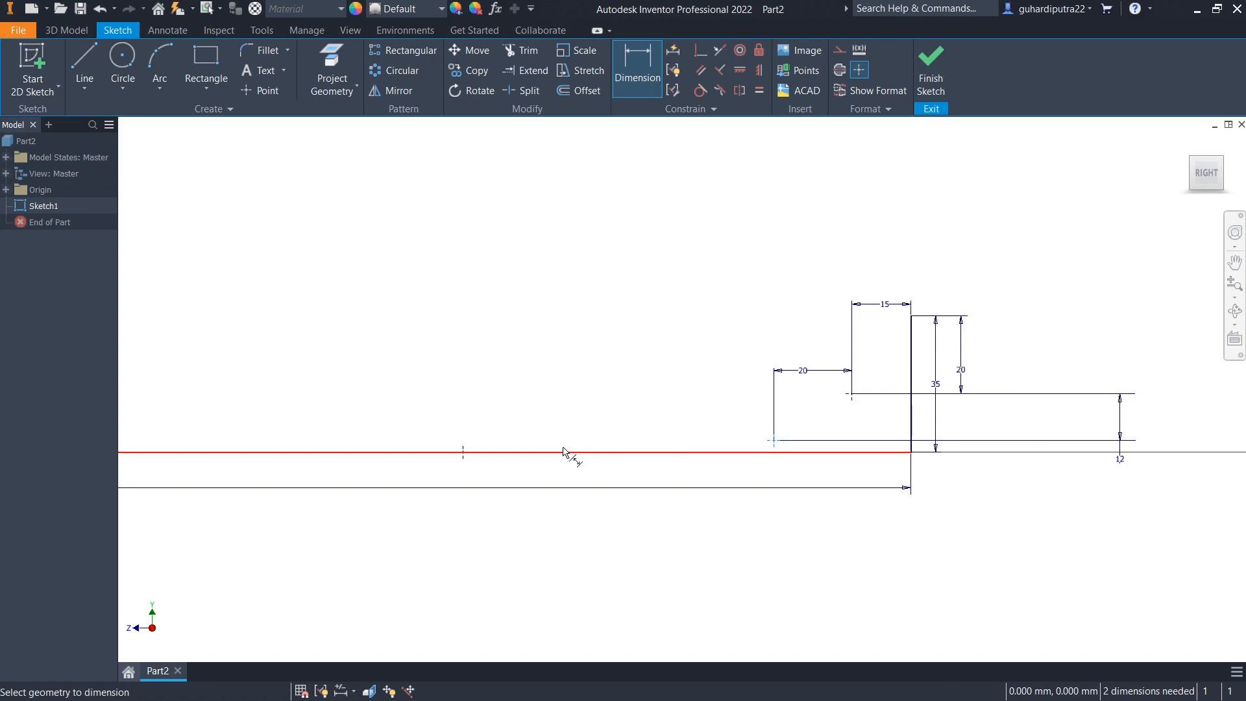
click(463, 452)
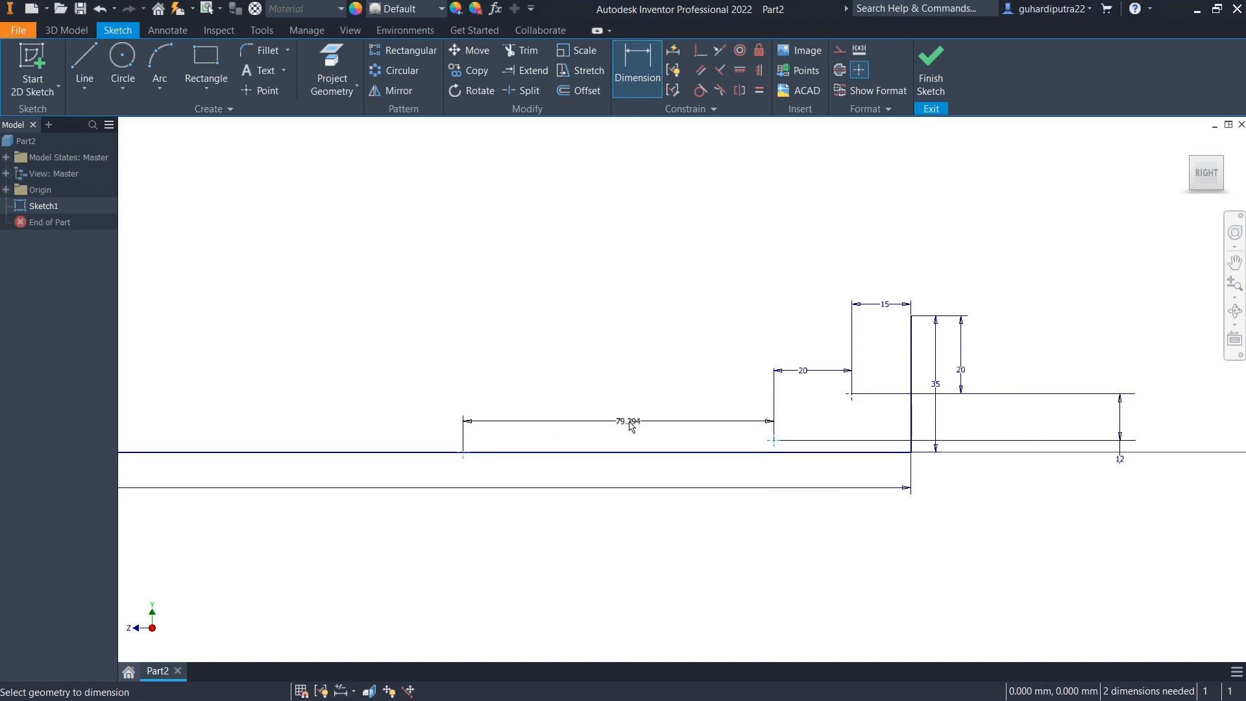
click(630, 425)
text(4)
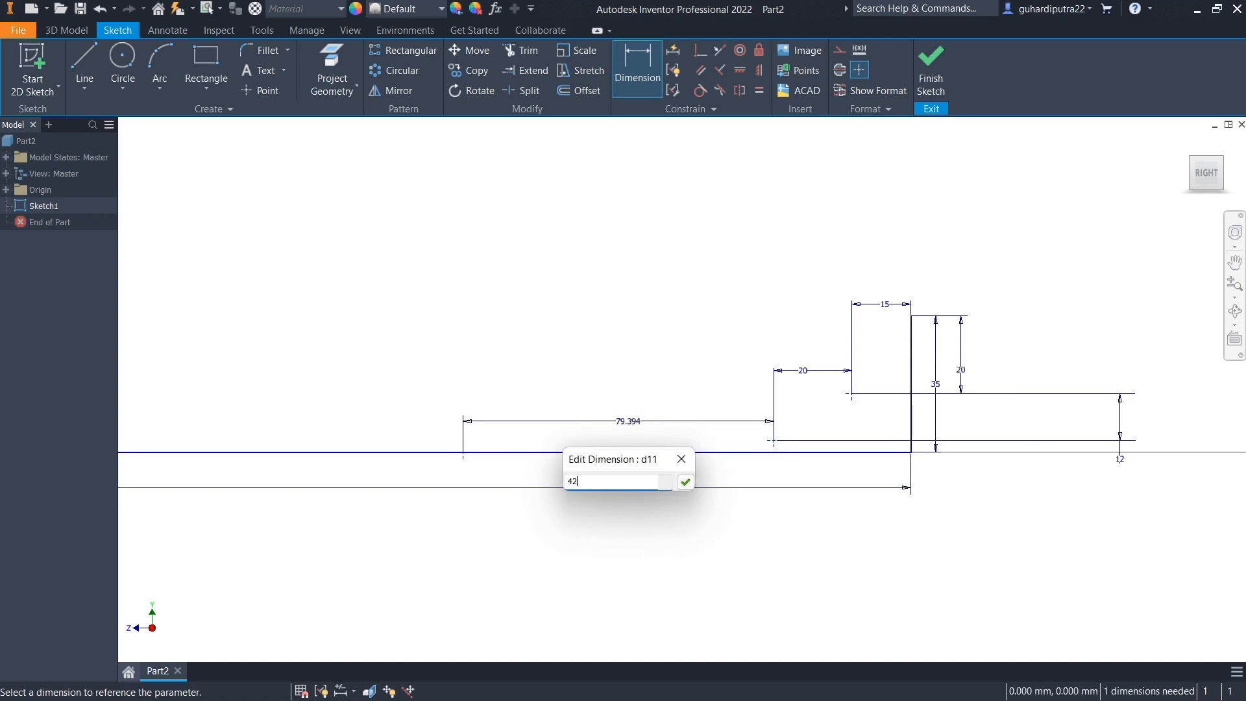
text(2)
key(Return)
right_click(668, 309)
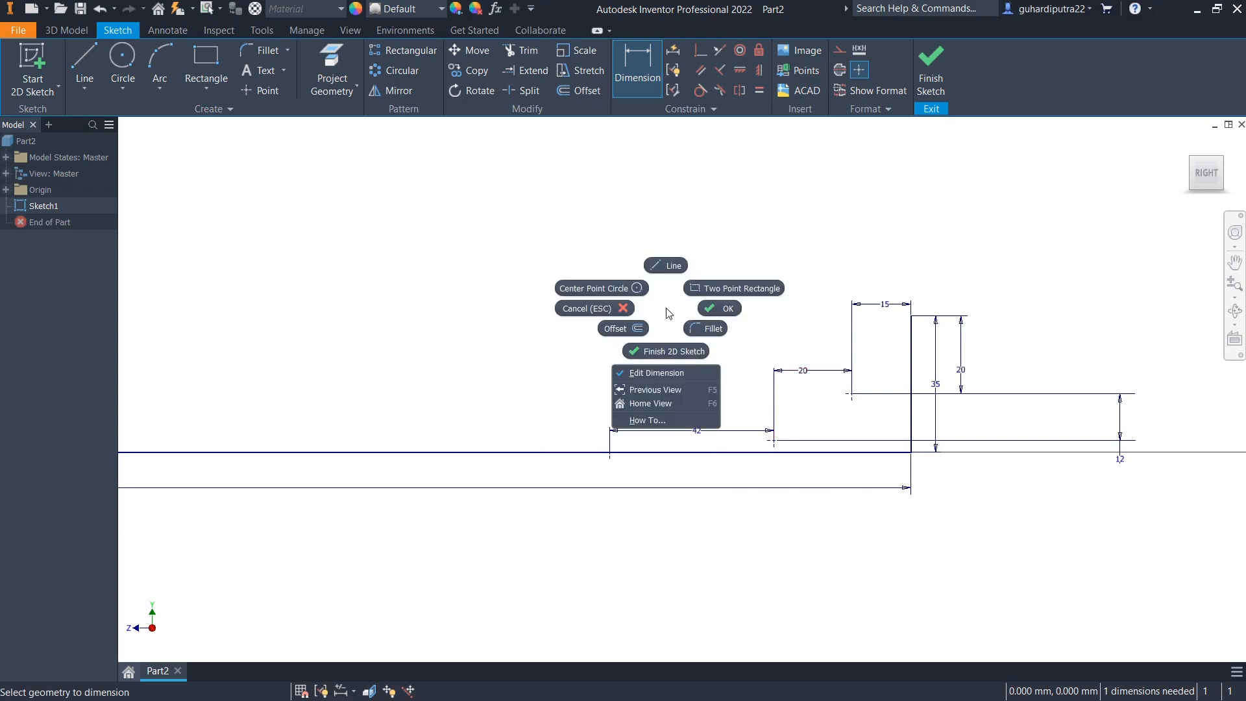
click(709, 310)
- Draw a control vertex spline from the top of the 50 mm line, using the three dimensioned points down to the base line
scroll(725, 347, down, 5)
middle_drag(657, 375, 834, 420)
middle_drag(552, 422, 807, 456)
middle_drag(499, 430, 676, 442)
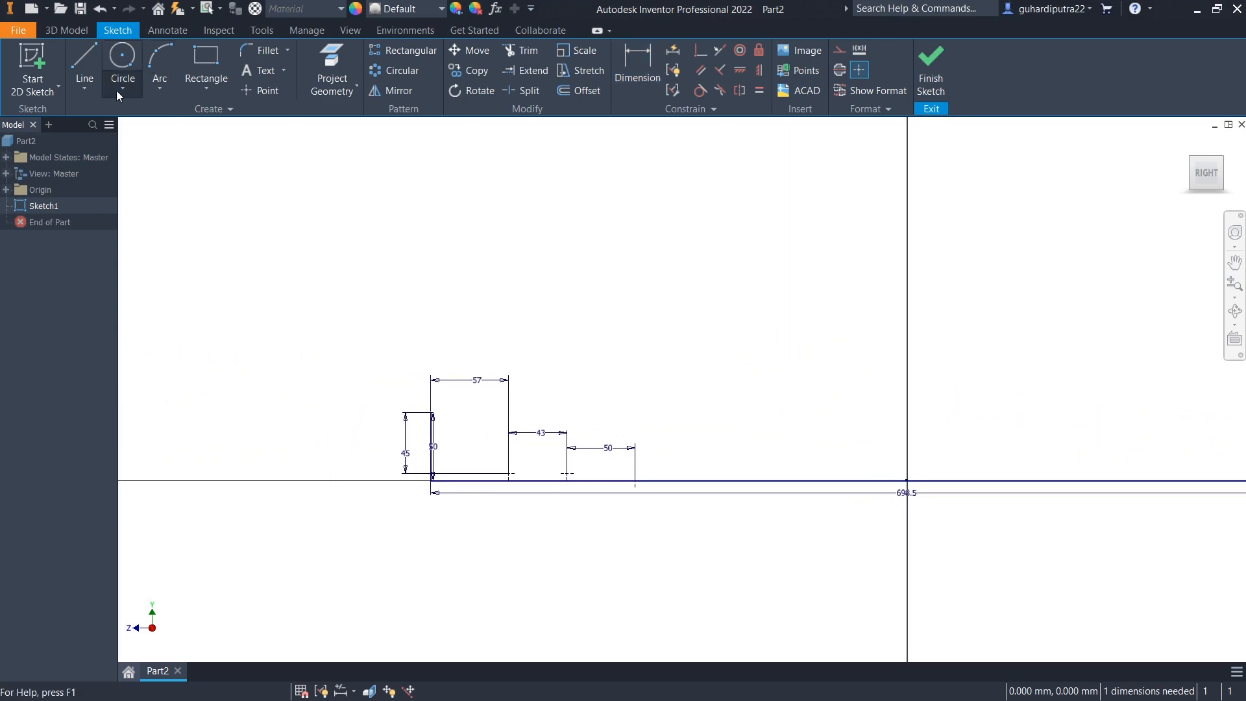
click(84, 88)
click(113, 137)
scroll(444, 407, up, 6)
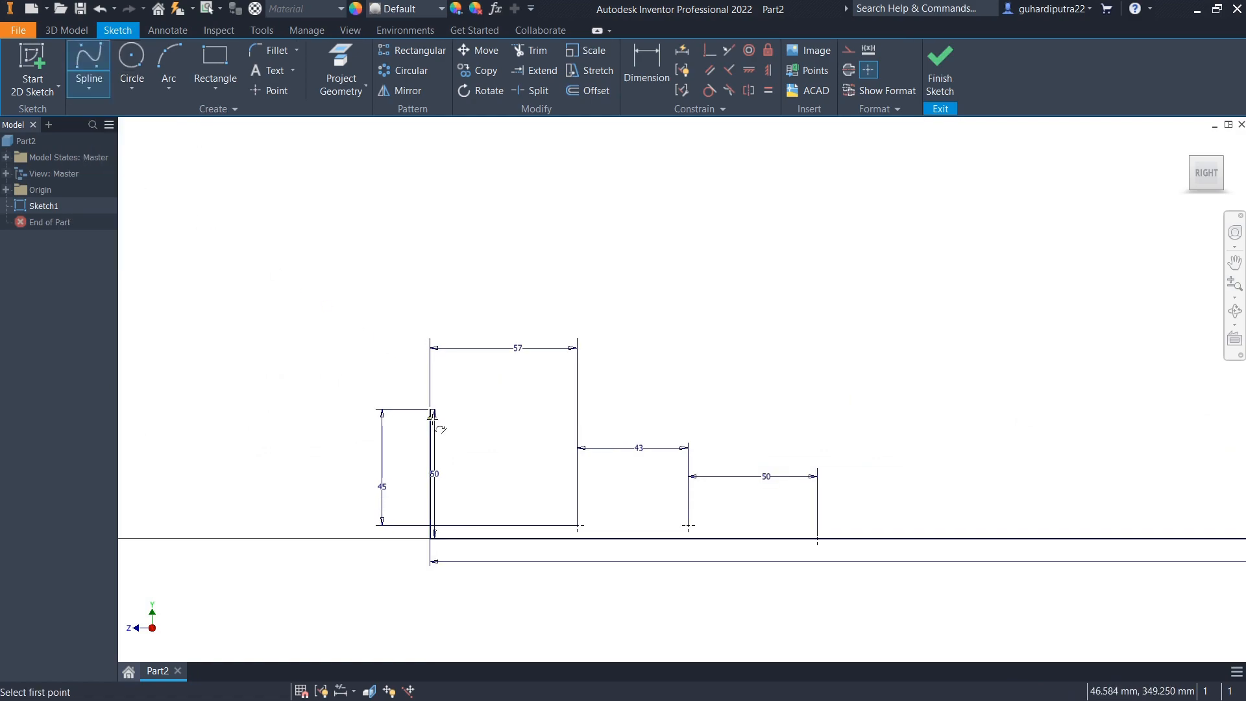
click(298, 298)
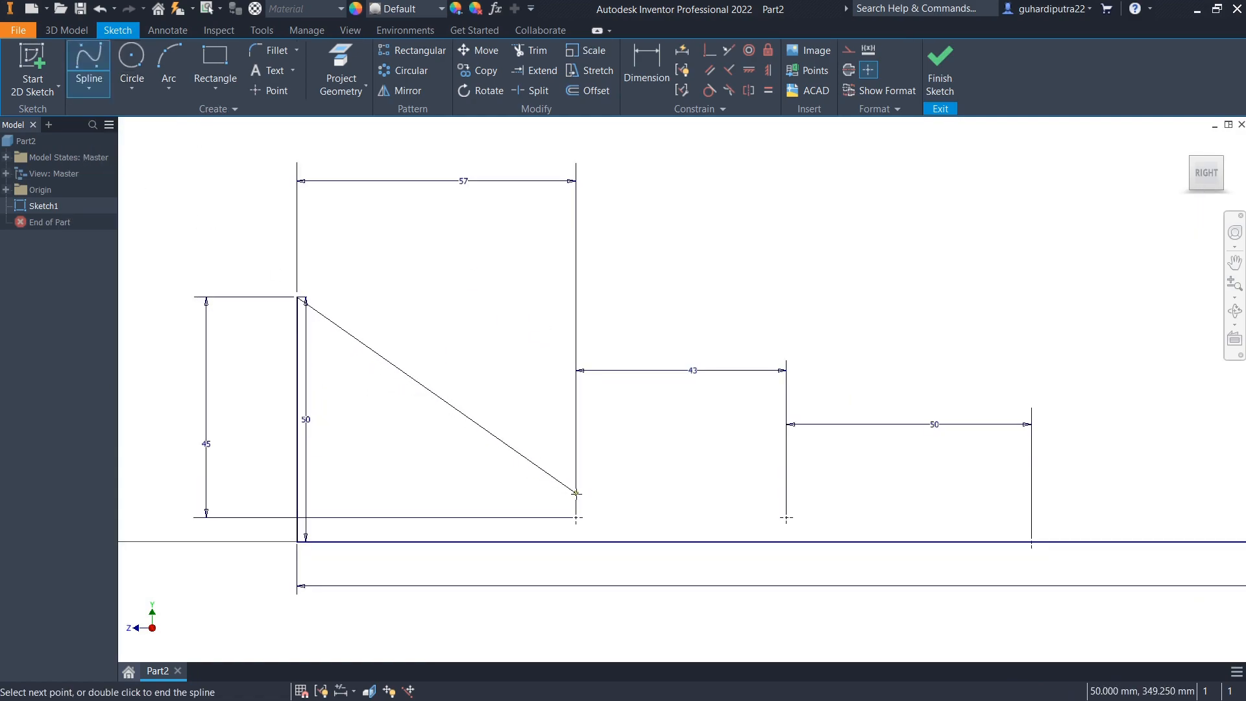
click(575, 517)
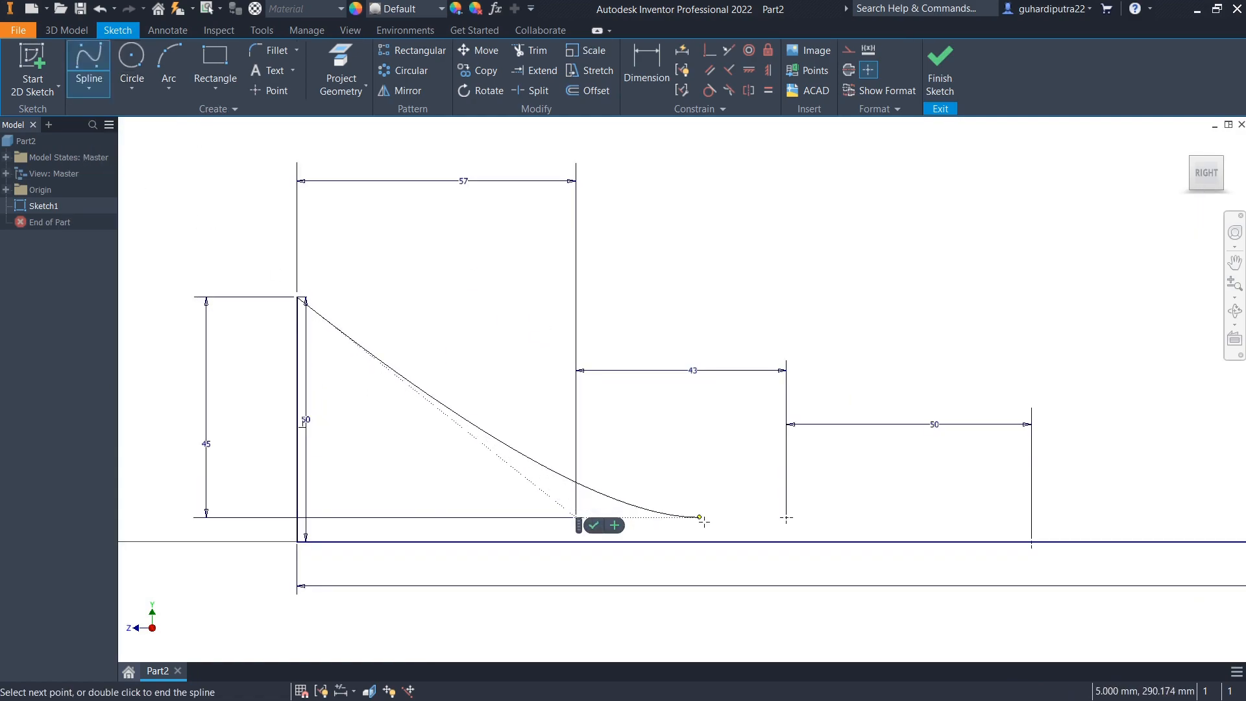
click(787, 517)
click(1031, 541)
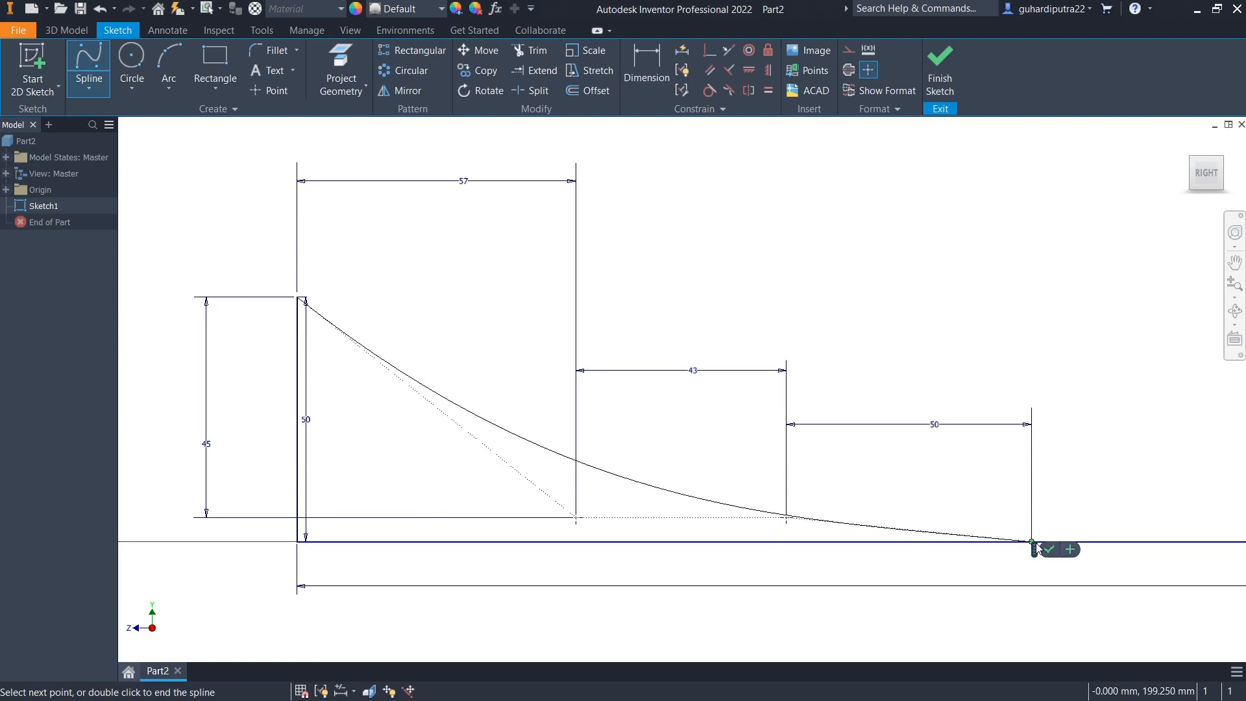
click(1050, 550)
key(Escape)
- Draw a control vertex spline from the top of the 35 mm line, using its three dimensioned points down to the base line
scroll(1023, 551, down, 4)
middle_drag(1096, 551, 599, 474)
scroll(769, 495, down, 2)
middle_drag(1227, 477, 967, 477)
scroll(919, 480, up, 4)
click(89, 71)
click(921, 353)
click(864, 427)
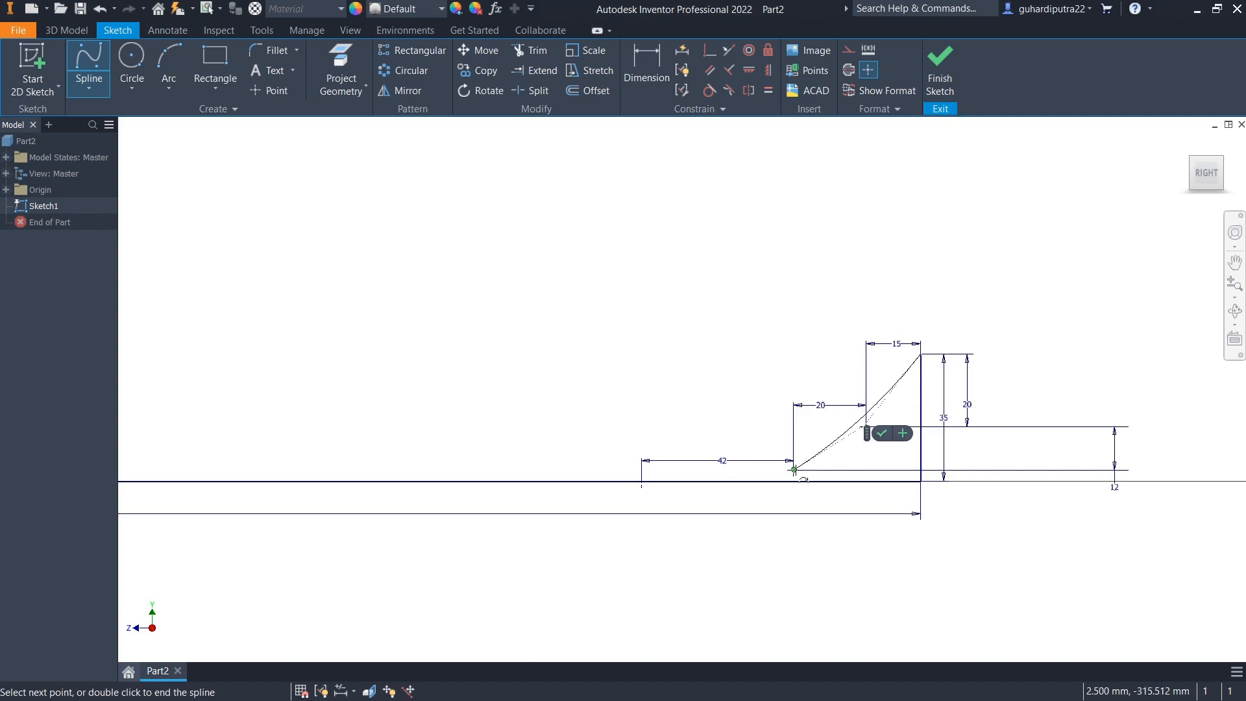
click(793, 469)
click(643, 481)
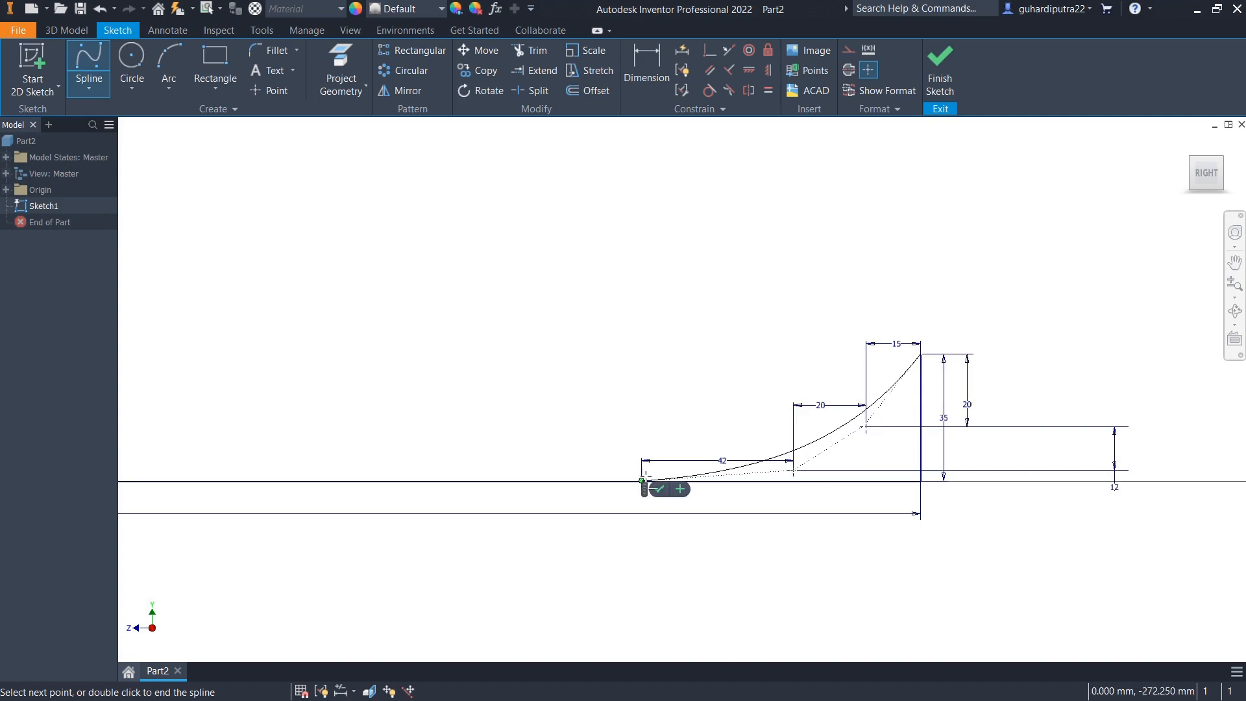
click(659, 489)
right_click(692, 357)
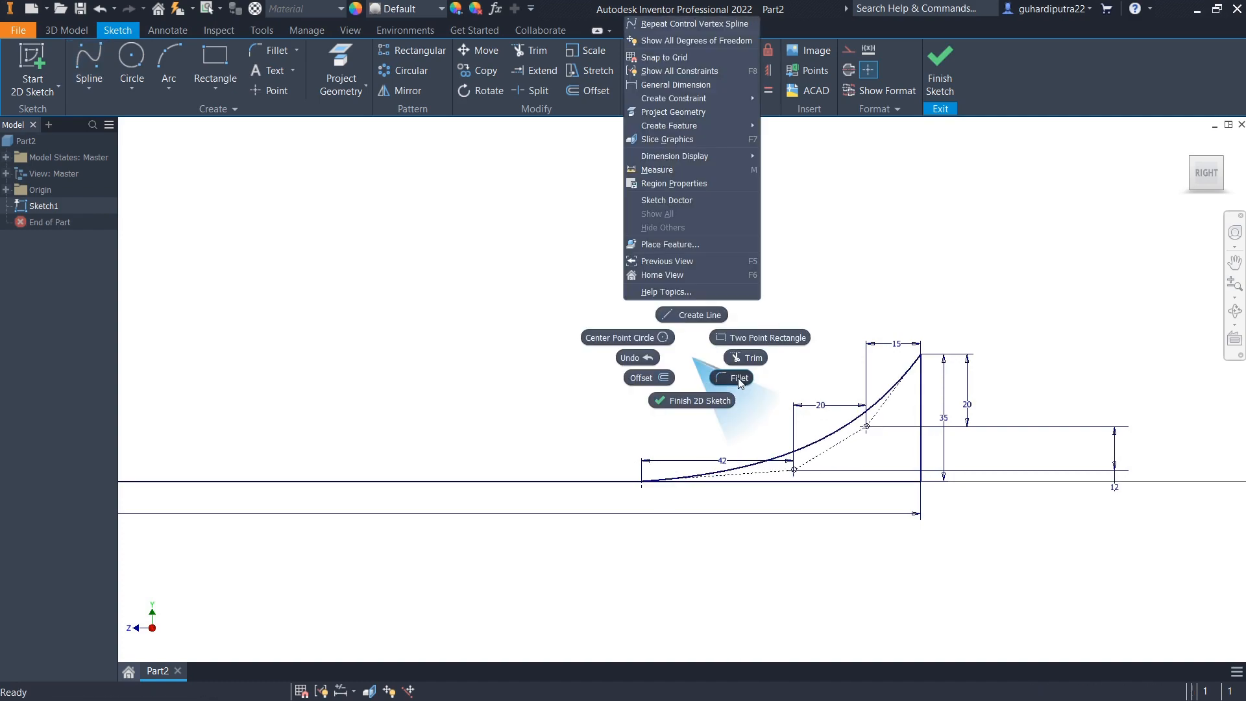
click(693, 356)
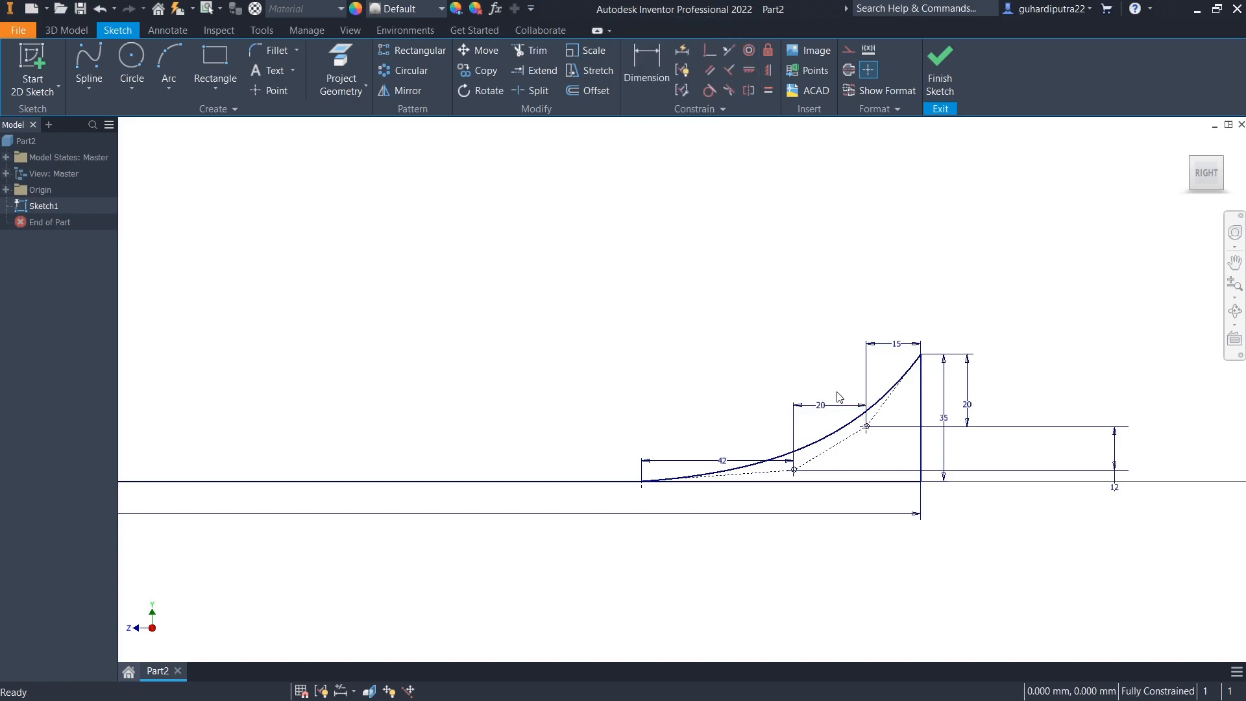
- Delete the vertical 35 mm and 50 mm end lines of the profile
right_click(915, 457)
click(918, 426)
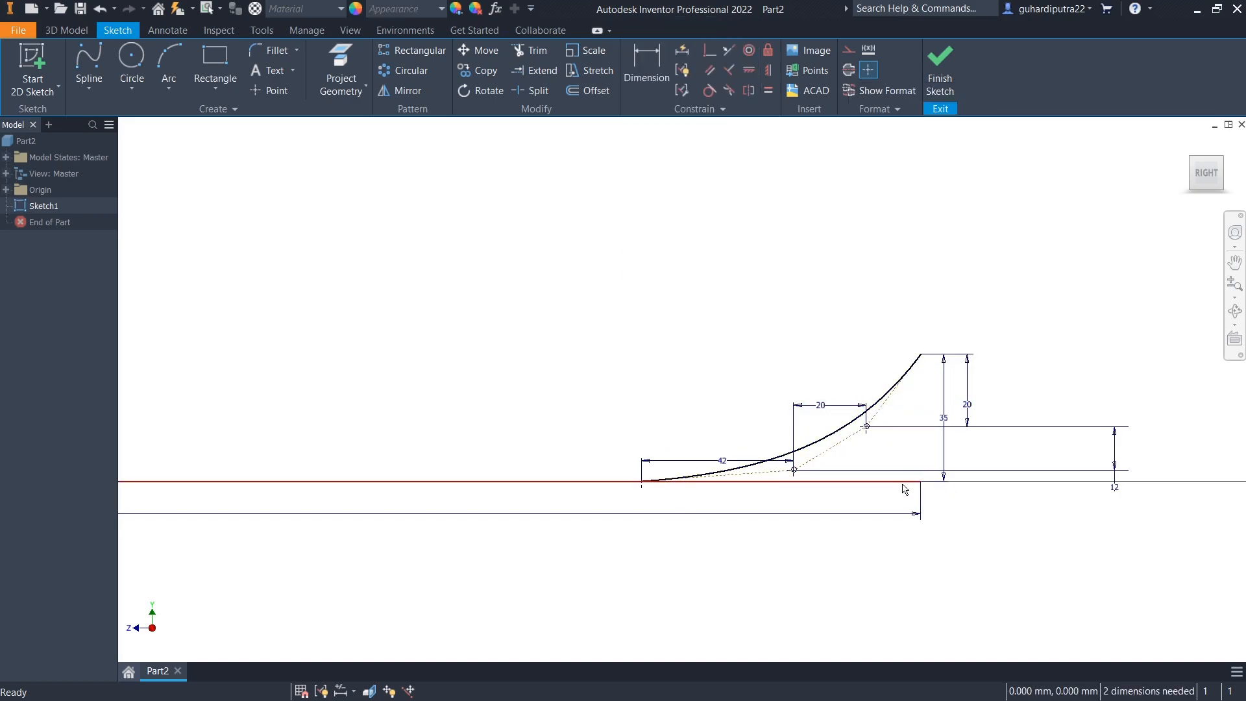
scroll(517, 254, down, 5)
mouse_move(396, 308)
middle_down()
mouse_move(1081, 395)
mouse_move(1063, 395)
middle_up()
scroll(508, 391, up, 6)
middle_drag(316, 416, 414, 384)
scroll(368, 420, up, 3)
right_click(375, 412)
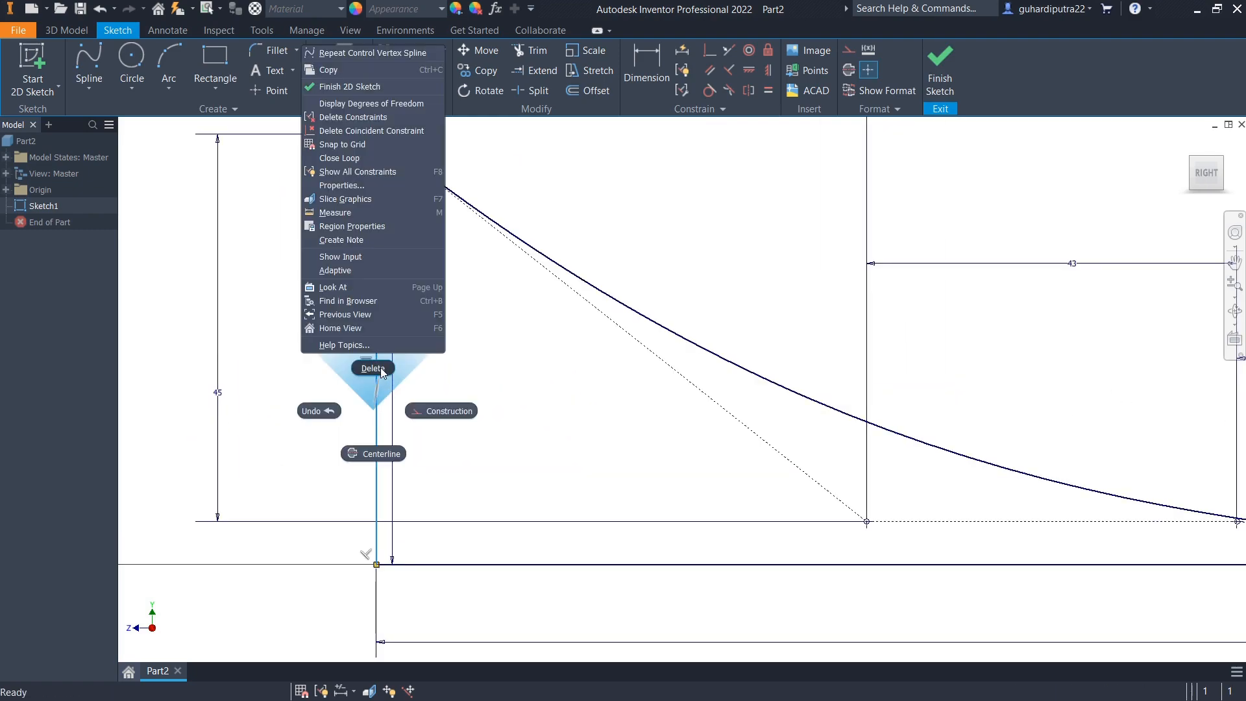
click(380, 371)
- Try to trim the base line beneath the taller spline, undo the trim and leave the command
scroll(382, 379, down, 5)
click(531, 51)
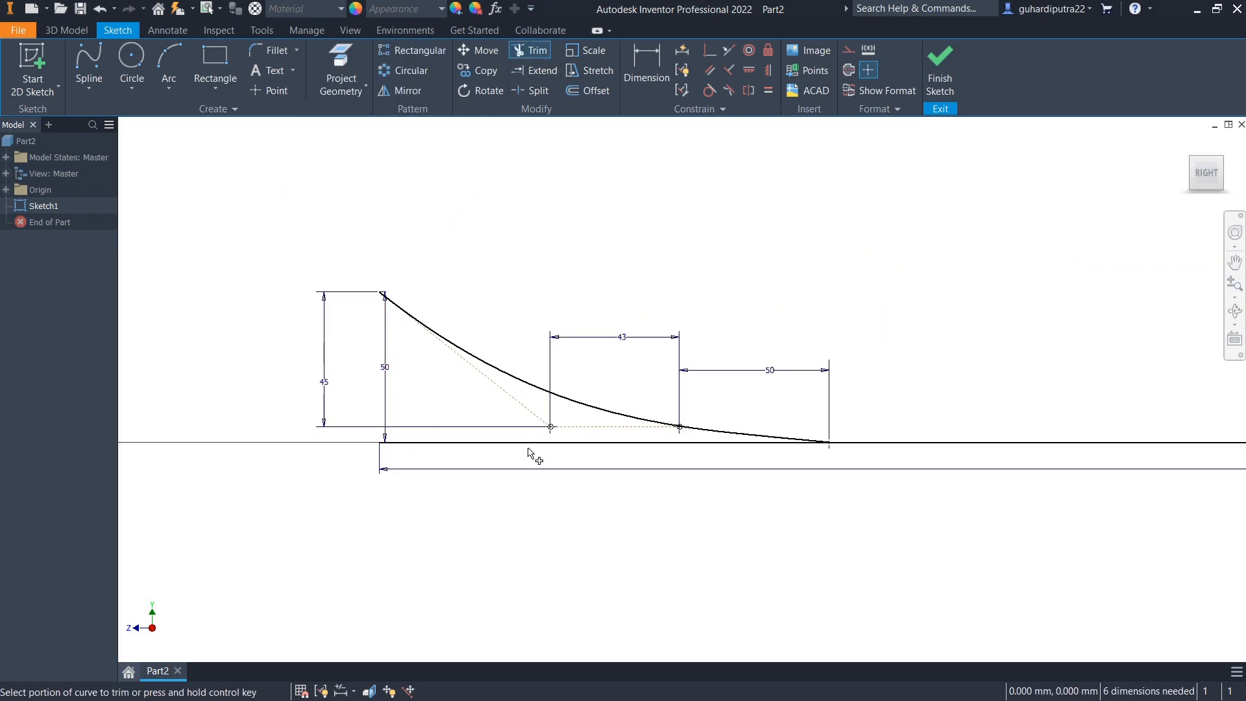
click(528, 443)
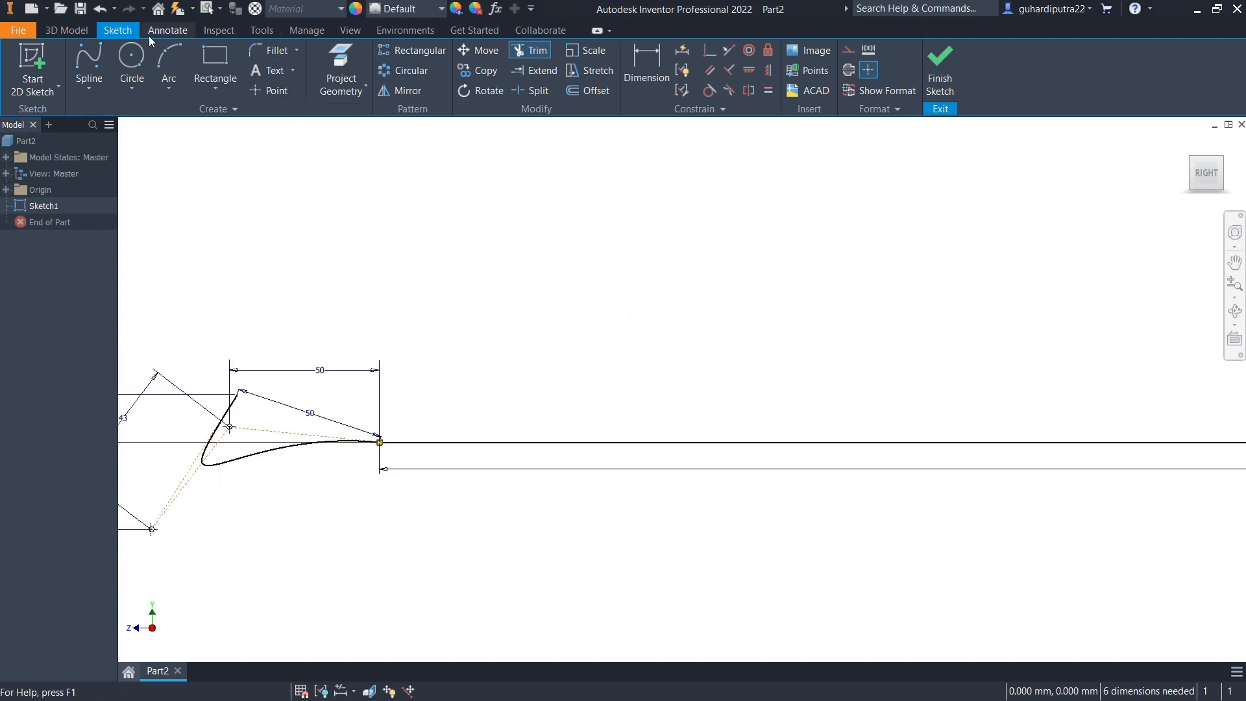
click(101, 11)
right_click(617, 240)
key(Escape)
- Delete the overall base length dimension and the 50, 45, 43 and 50 mm dimensions around the taller spline
right_click(389, 470)
click(391, 427)
right_click(383, 423)
click(383, 380)
right_click(385, 389)
click(385, 346)
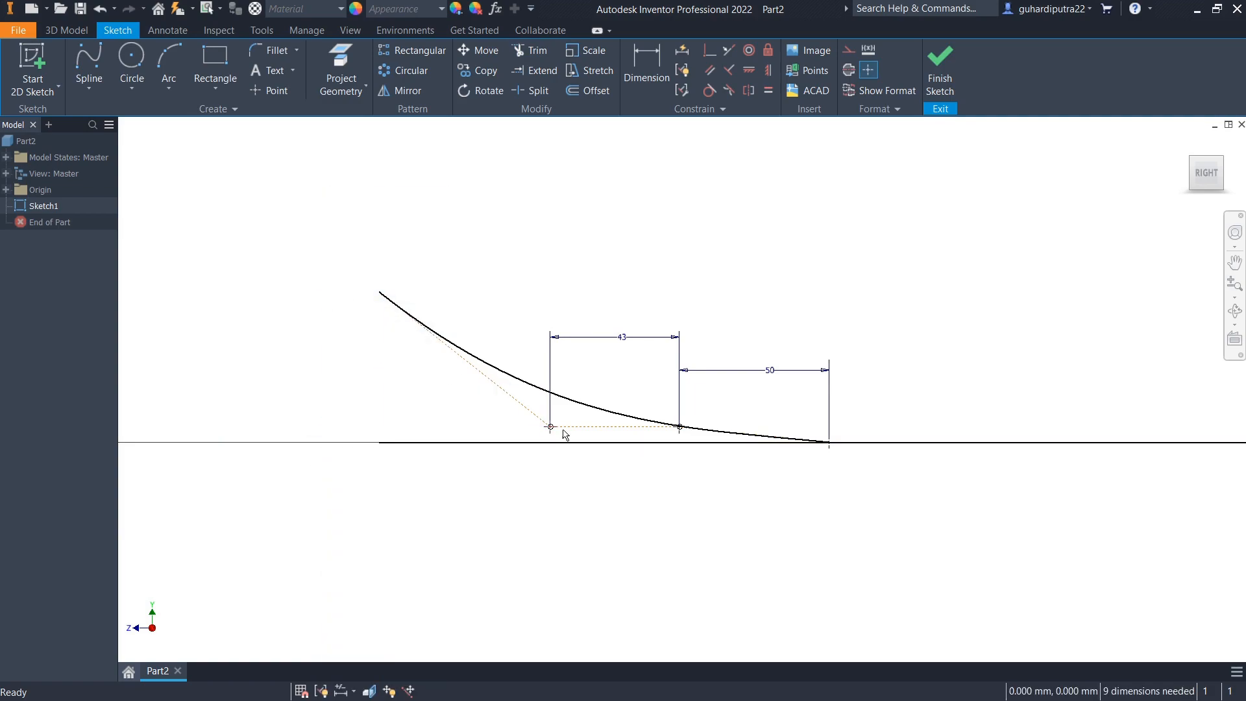
right_click(551, 398)
click(551, 355)
right_click(680, 389)
click(679, 345)
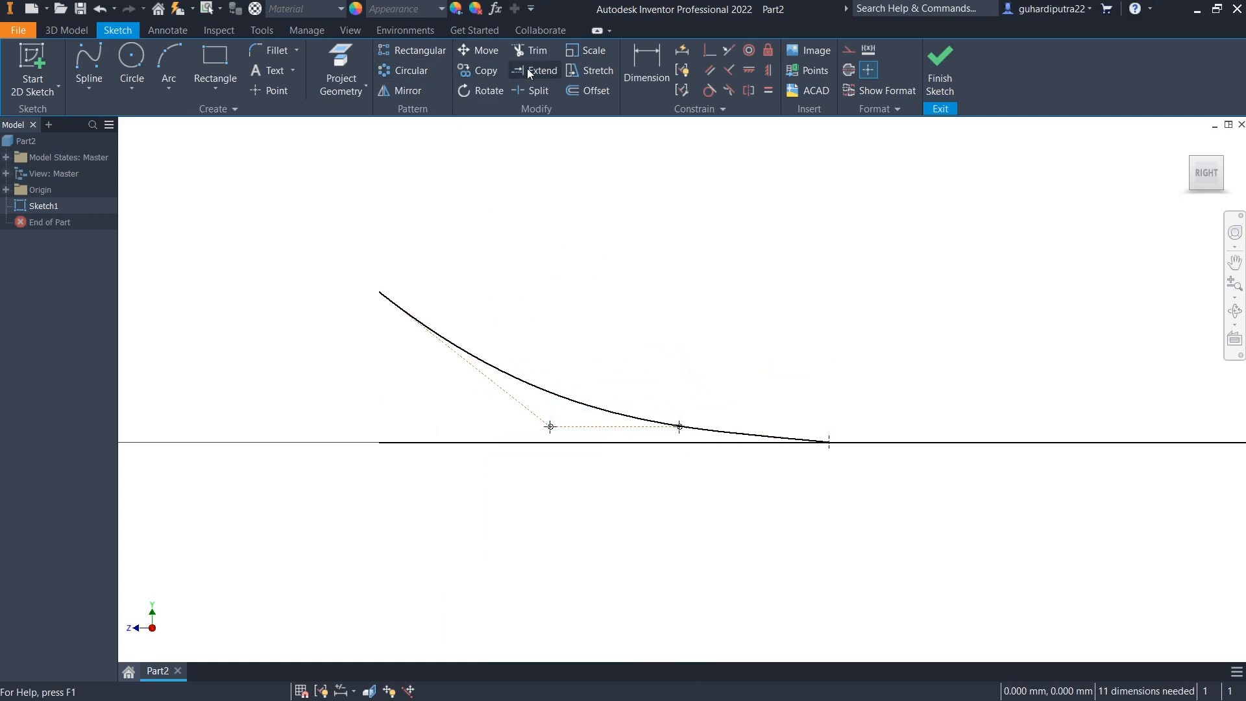
- Trim off the portion of the base line beneath the taller spline and end trimming
click(641, 444)
scroll(670, 478, down, 5)
middle_drag(960, 529, 438, 540)
scroll(777, 482, up, 5)
right_click(926, 300)
click(960, 297)
- Delete the 20, 12, 35, 20 and 42 mm dimensions around the shorter spline
drag(1019, 512, 813, 339)
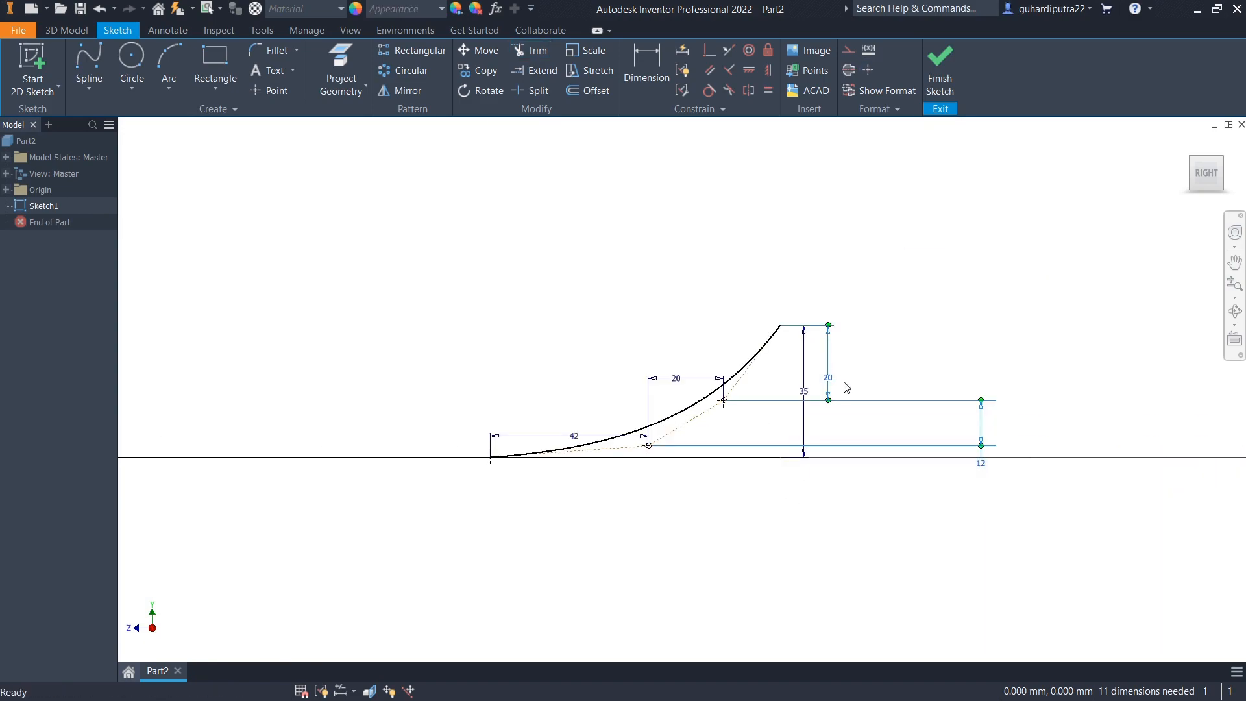
key(Delete)
click(803, 389)
key(Delete)
right_click(688, 384)
click(685, 338)
right_click(582, 433)
click(592, 391)
right_click(660, 457)
key(Escape)
- Trim off the portion of the base line beneath the shorter spline
click(532, 50)
scroll(627, 460, down, 4)
mouse_move(628, 462)
middle_down()
mouse_move(773, 478)
mouse_move(804, 498)
middle_up()
- Offset the connected base line and both splines upward by 8 mm
click(587, 90)
click(553, 492)
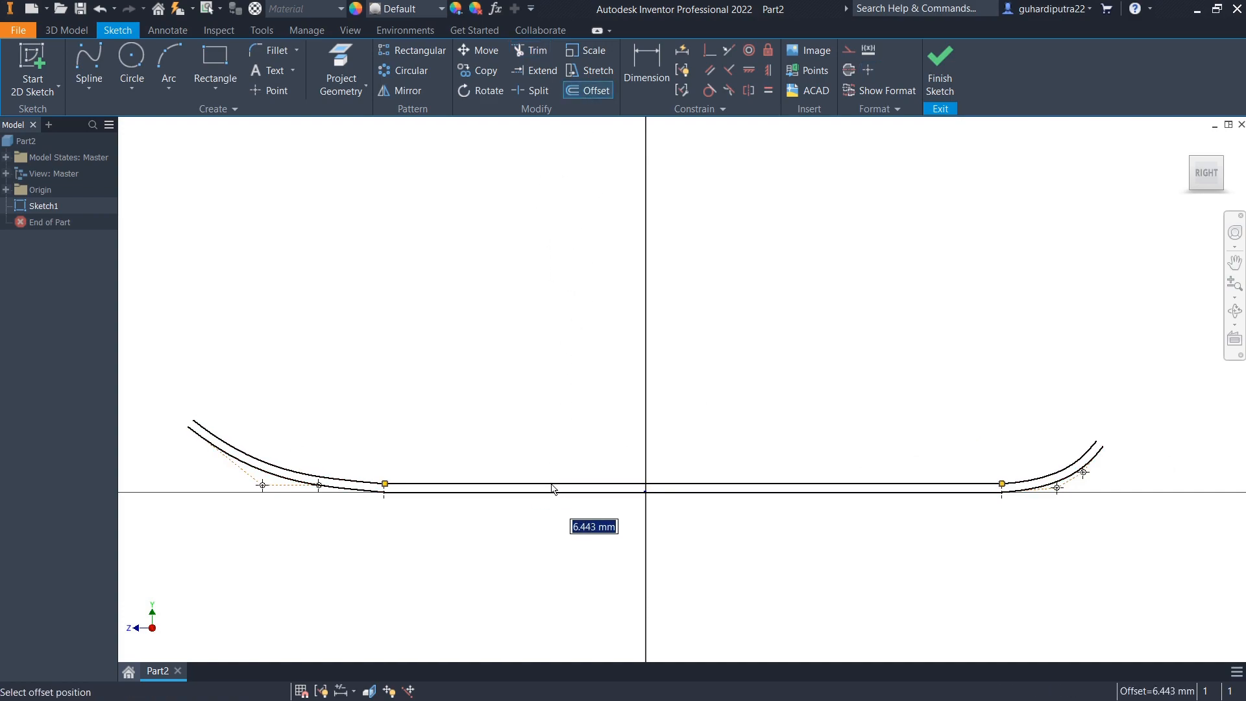
text(8)
key(Return)
- Close both open ends of the profile with short lines joining the original splines to their offset copies
middle_drag(285, 438, 425, 467)
click(79, 83)
click(104, 102)
scroll(390, 506, up, 4)
click(305, 415)
click(316, 400)
scroll(316, 402, down, 3)
middle_drag(945, 452, 361, 458)
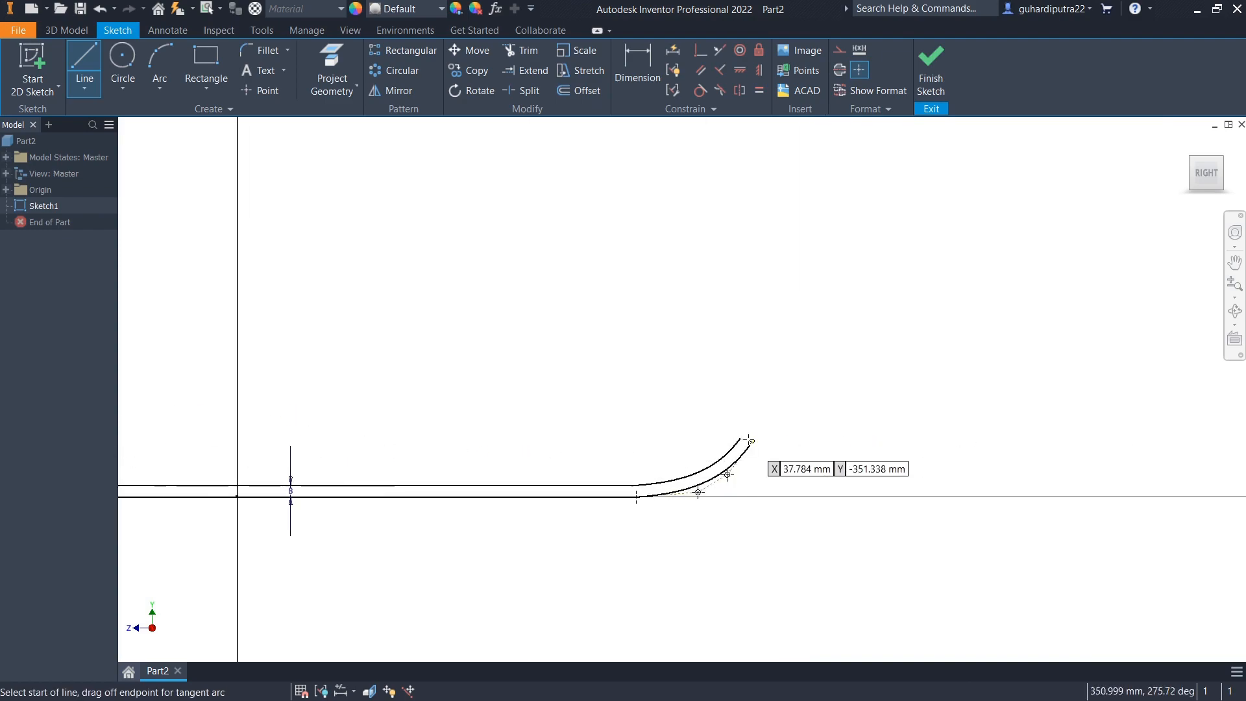
scroll(748, 439, up, 4)
click(750, 446)
right_click(815, 412)
click(860, 414)
- Finish the sketch and extrude the closed profile symmetrically by 196.85 mm
scroll(843, 436, down, 5)
middle_drag(623, 497, 903, 504)
click(934, 77)
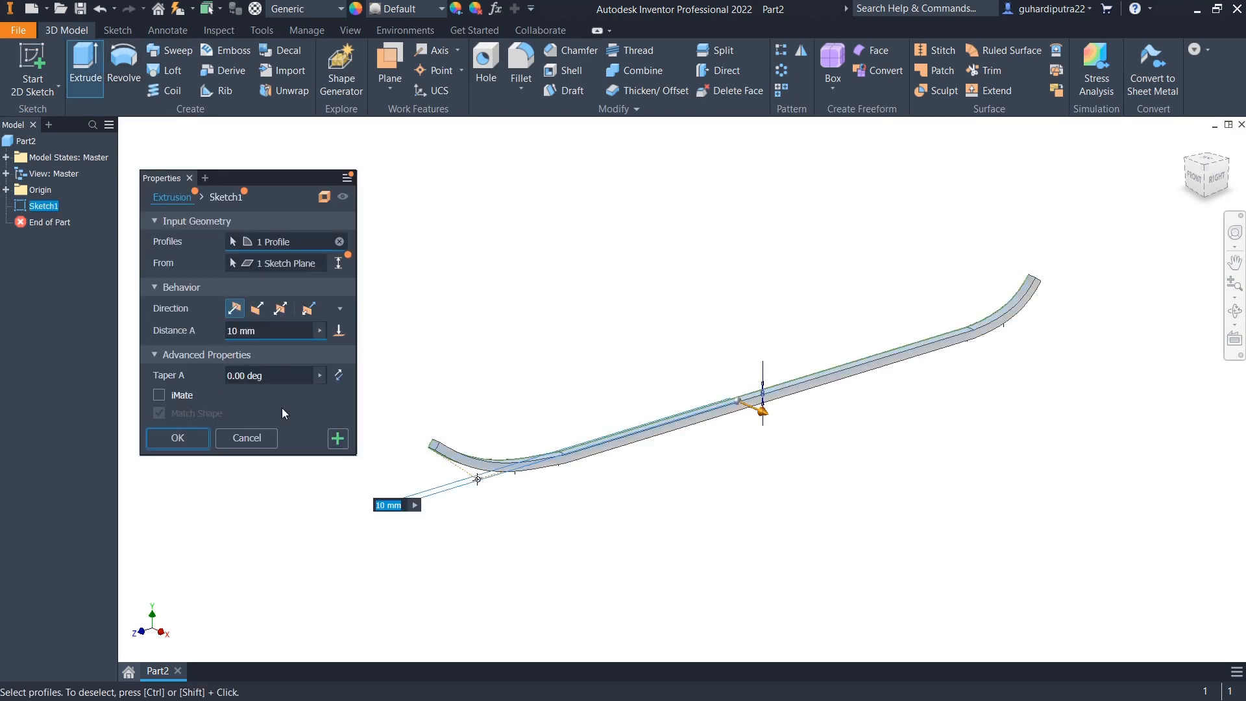
click(274, 331)
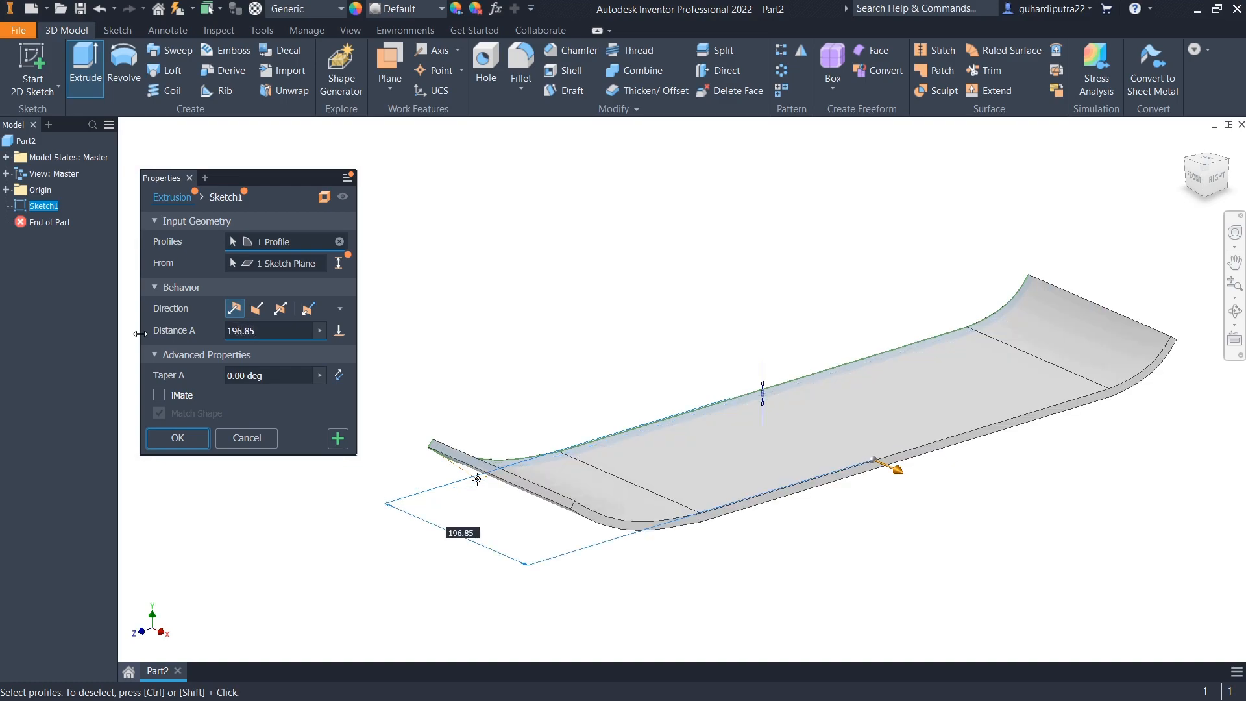
click(282, 308)
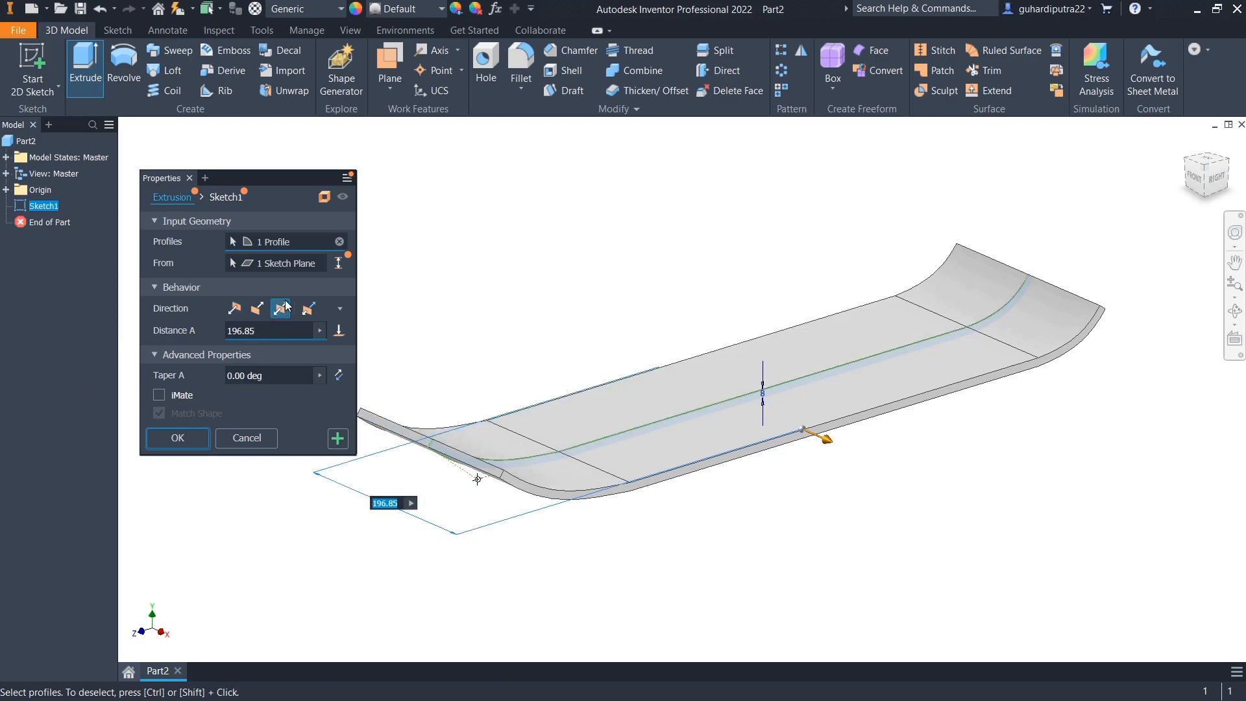
click(177, 438)
- Set up a 100 mm radius fillet on the two bend edges of the board's upper face
click(1228, 161)
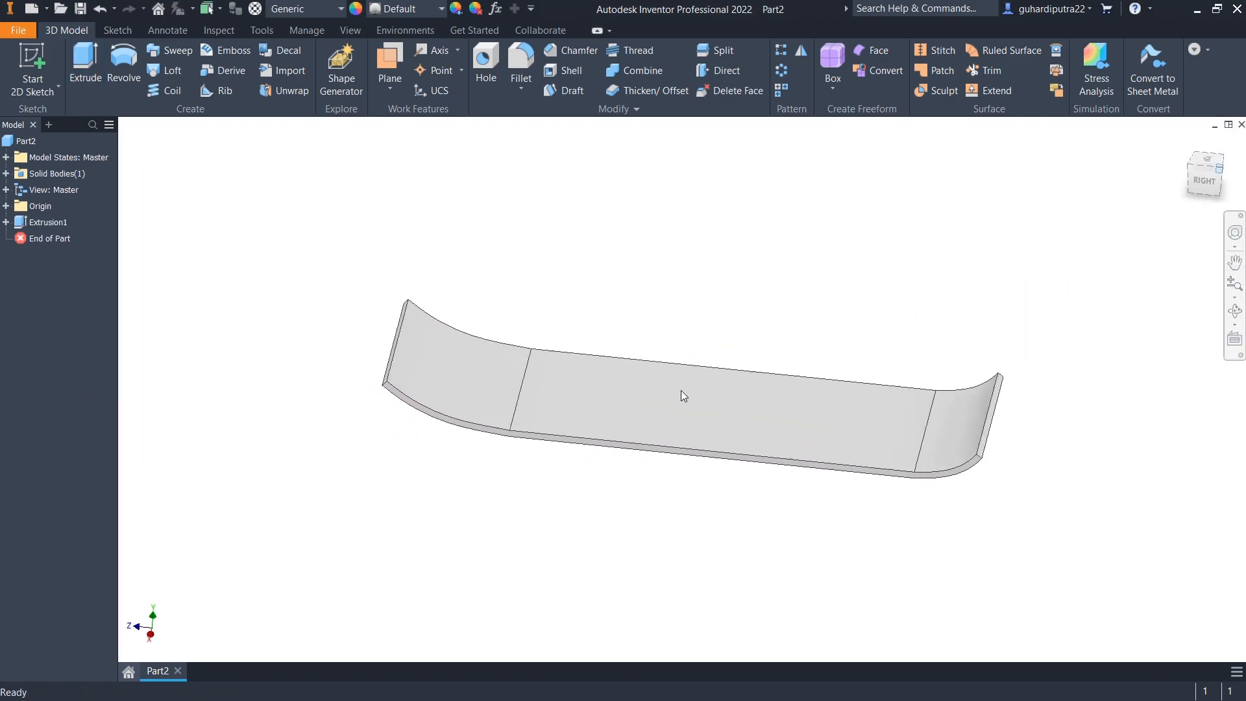
click(521, 67)
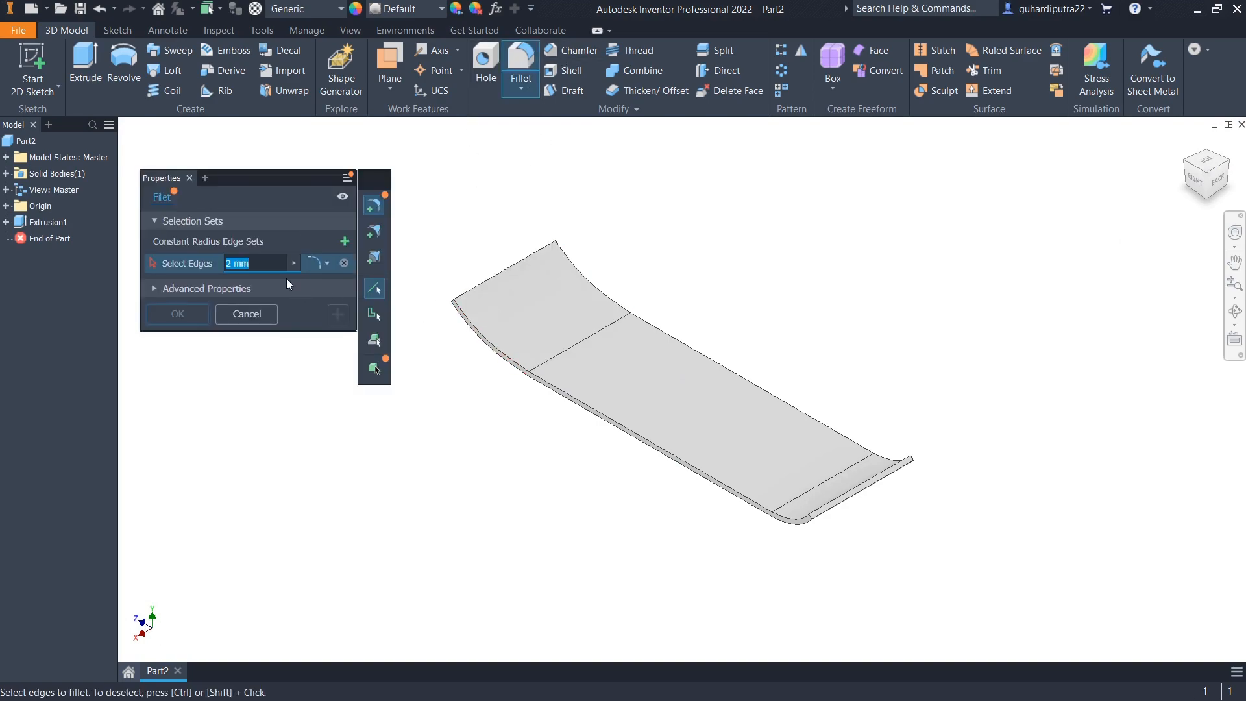
text(100)
scroll(517, 351, up, 3)
click(558, 378)
click(1064, 619)
scroll(737, 516, down, 3)
shift+middle_drag(736, 510, 728, 431)
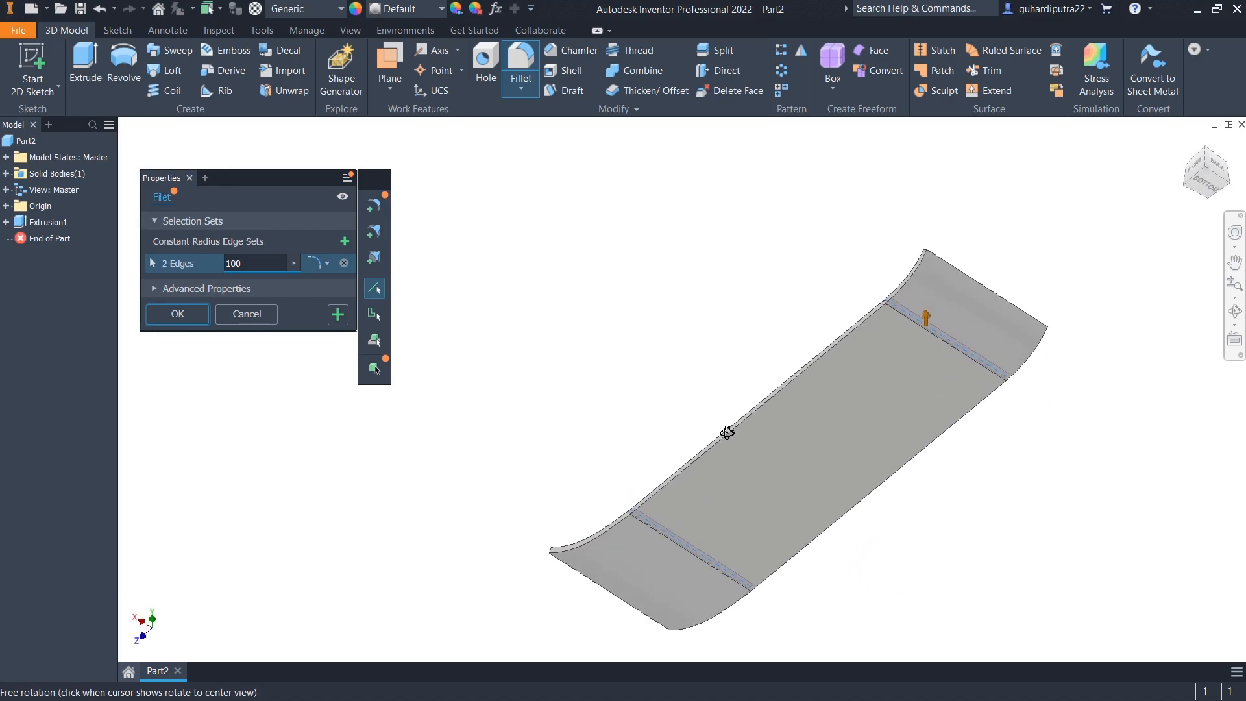
- Add the two bend edges on the board's underside to the 100 mm fillet and apply it, keeping the command open
scroll(656, 528, up, 4)
click(623, 524)
scroll(622, 523, down, 2)
scroll(821, 407, down, 3)
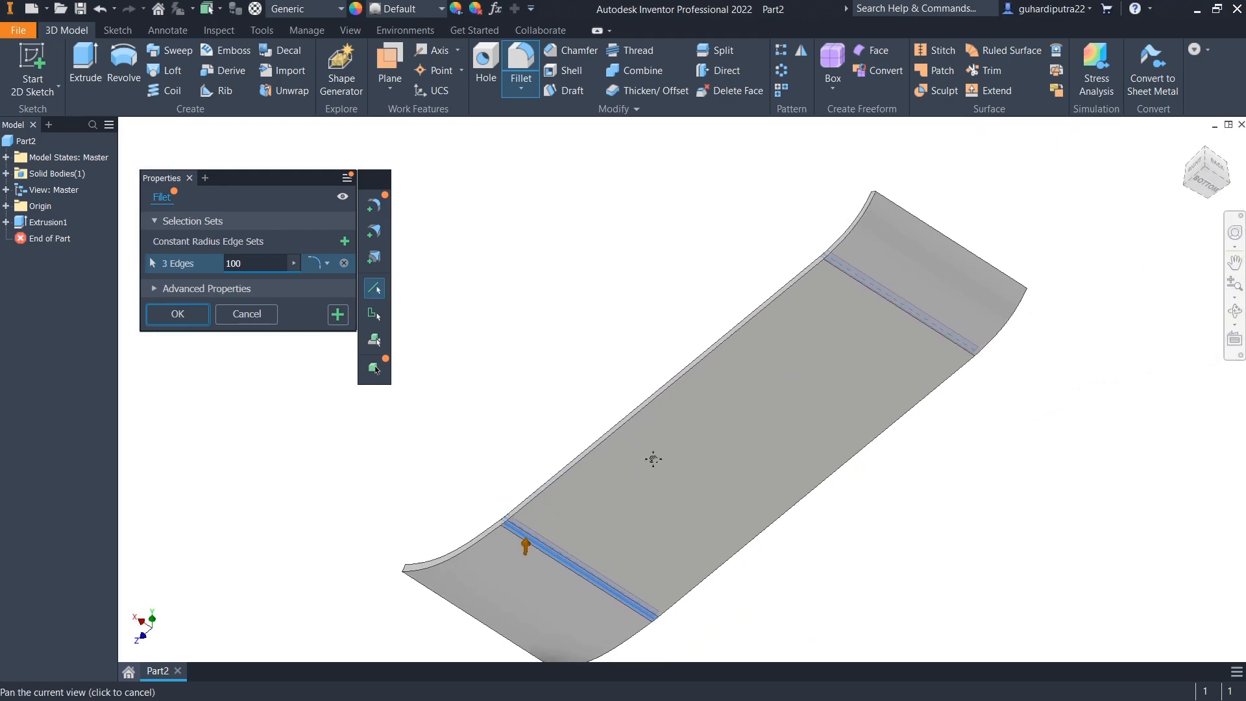
scroll(834, 315, up, 3)
click(834, 314)
scroll(815, 325, down, 1)
shift+middle_drag(815, 326, 924, 355)
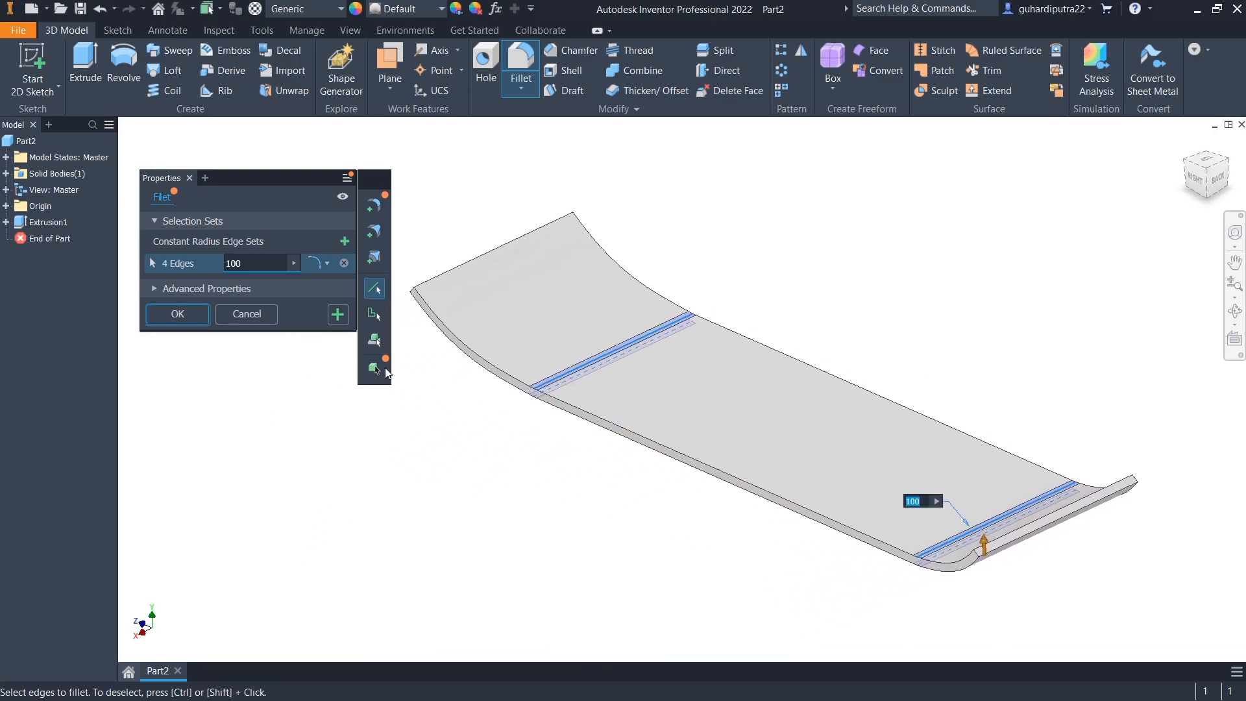
click(337, 316)
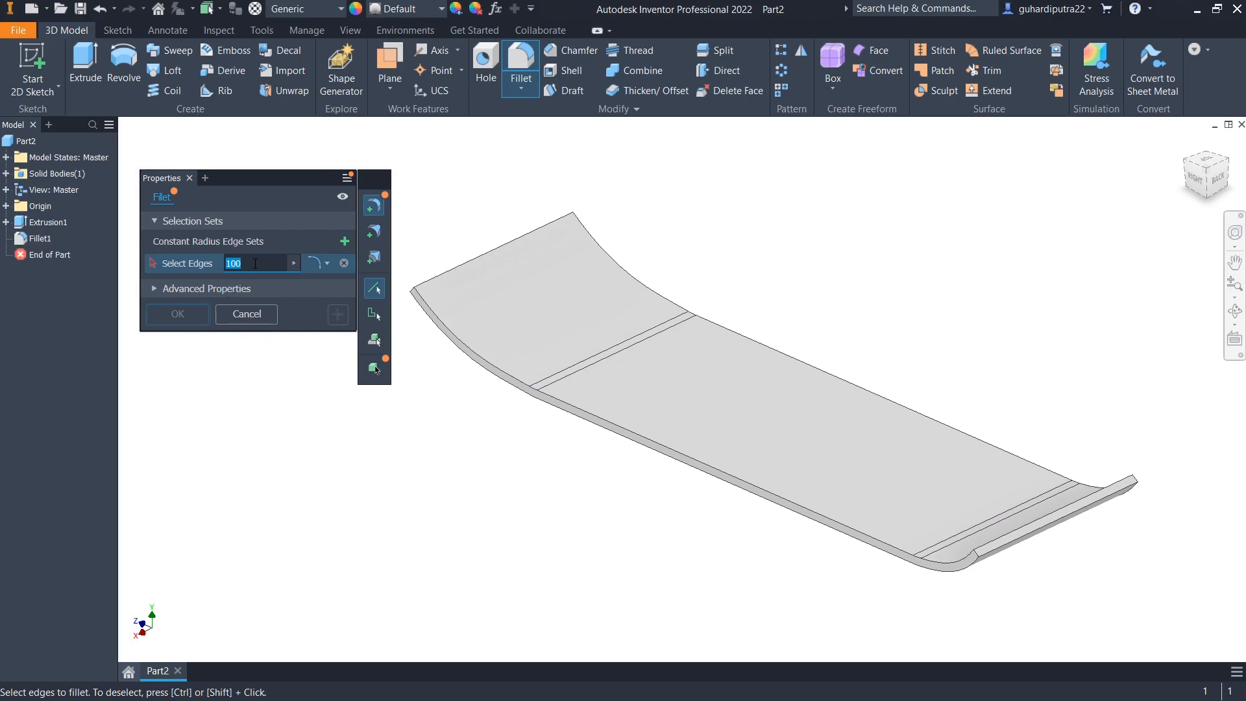
- Select the two corner edges at the board's taller end for a new fillet and set its radius to 90 mm
text(8)
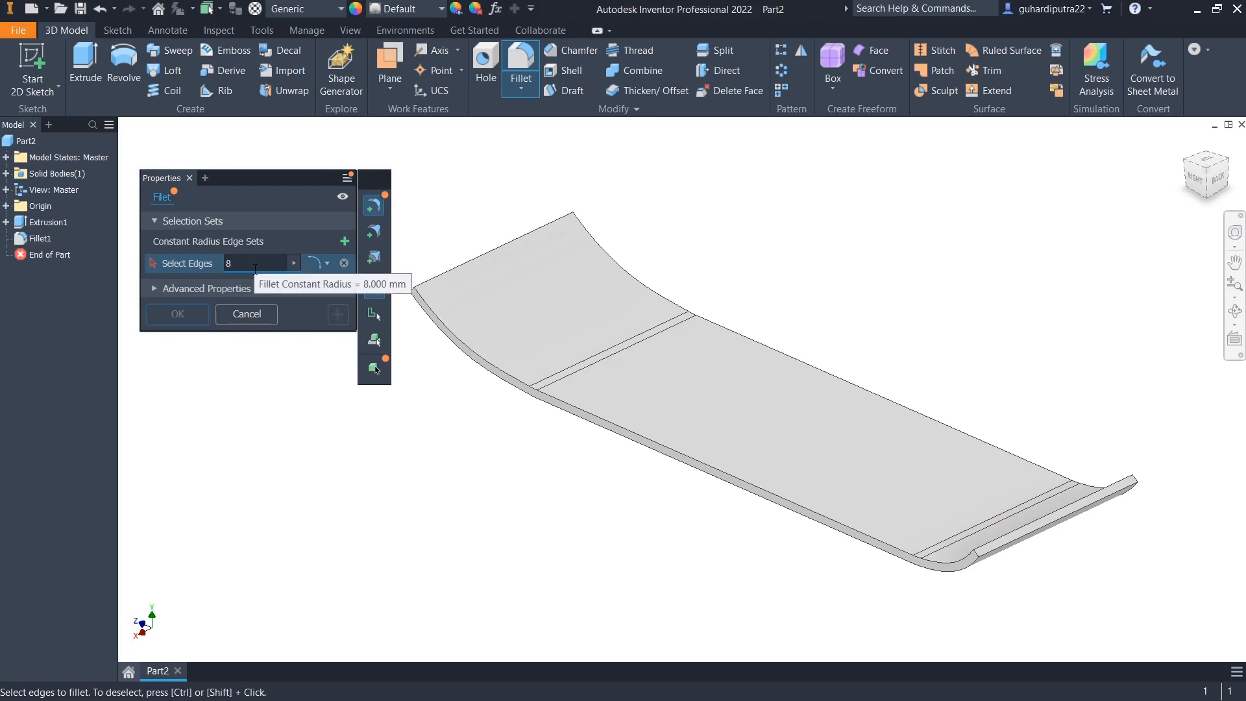
text(5)
scroll(704, 409, up, 5)
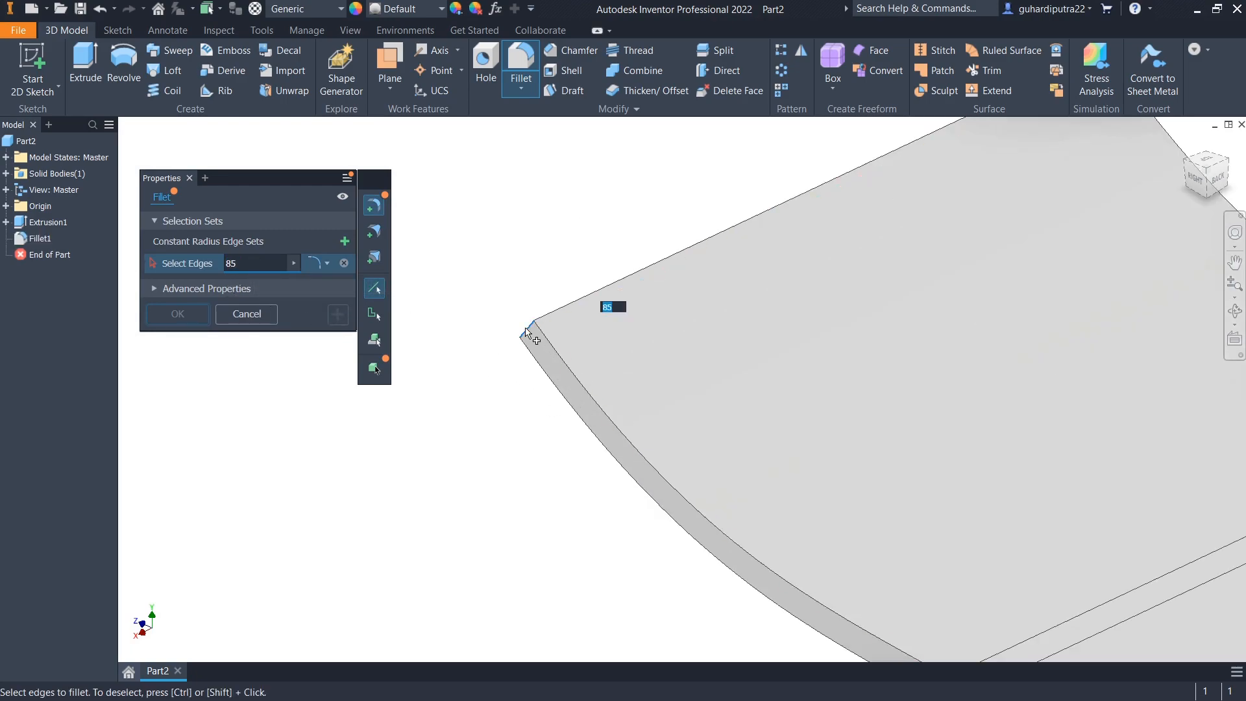
click(527, 333)
scroll(527, 333, down, 5)
scroll(727, 250, up, 5)
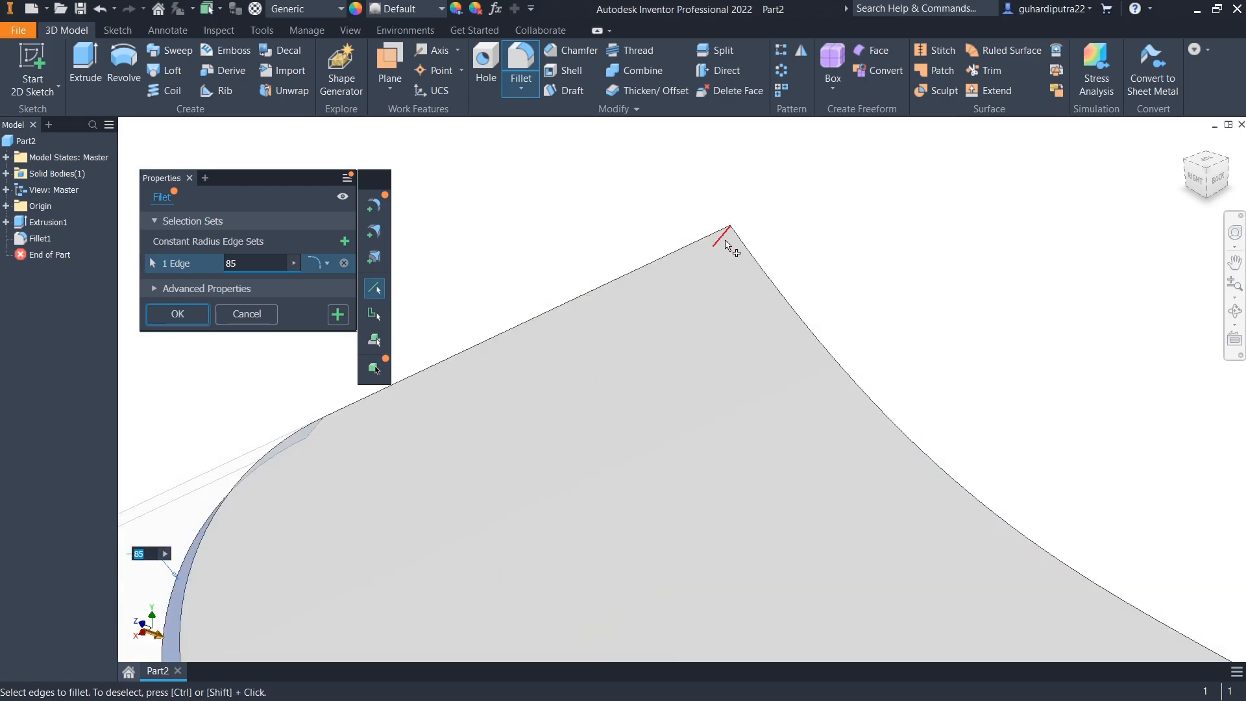
scroll(727, 250, down, 5)
click(709, 314)
click(248, 263)
text(9)
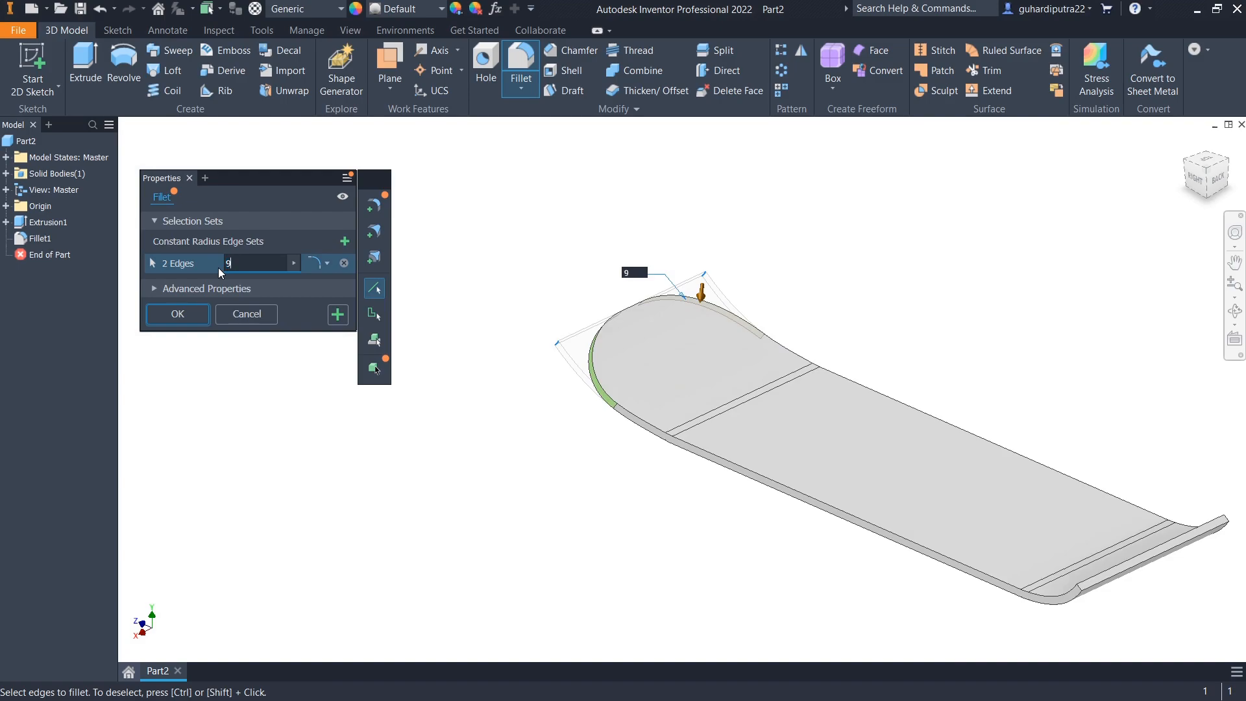
text(0)
- Add the two corner edges at the board's shorter end to the 90 mm fillet and apply it
scroll(643, 323, up, 3)
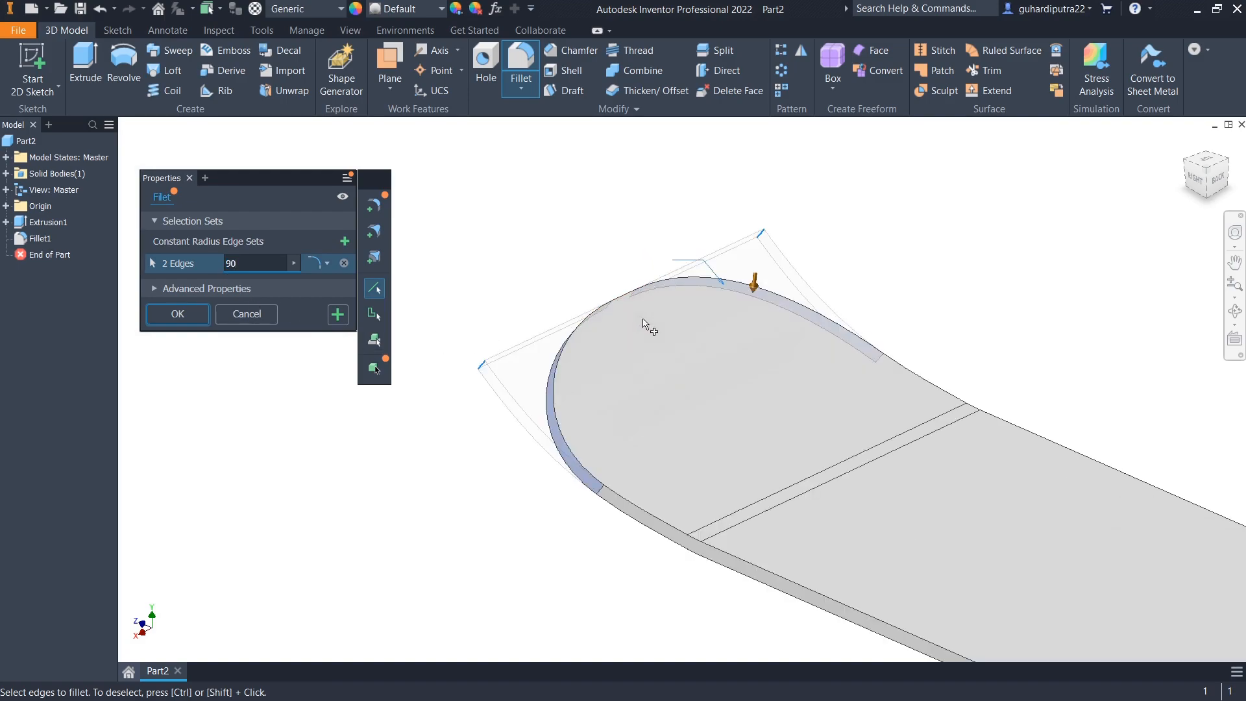
scroll(642, 323, down, 4)
scroll(834, 440, up, 6)
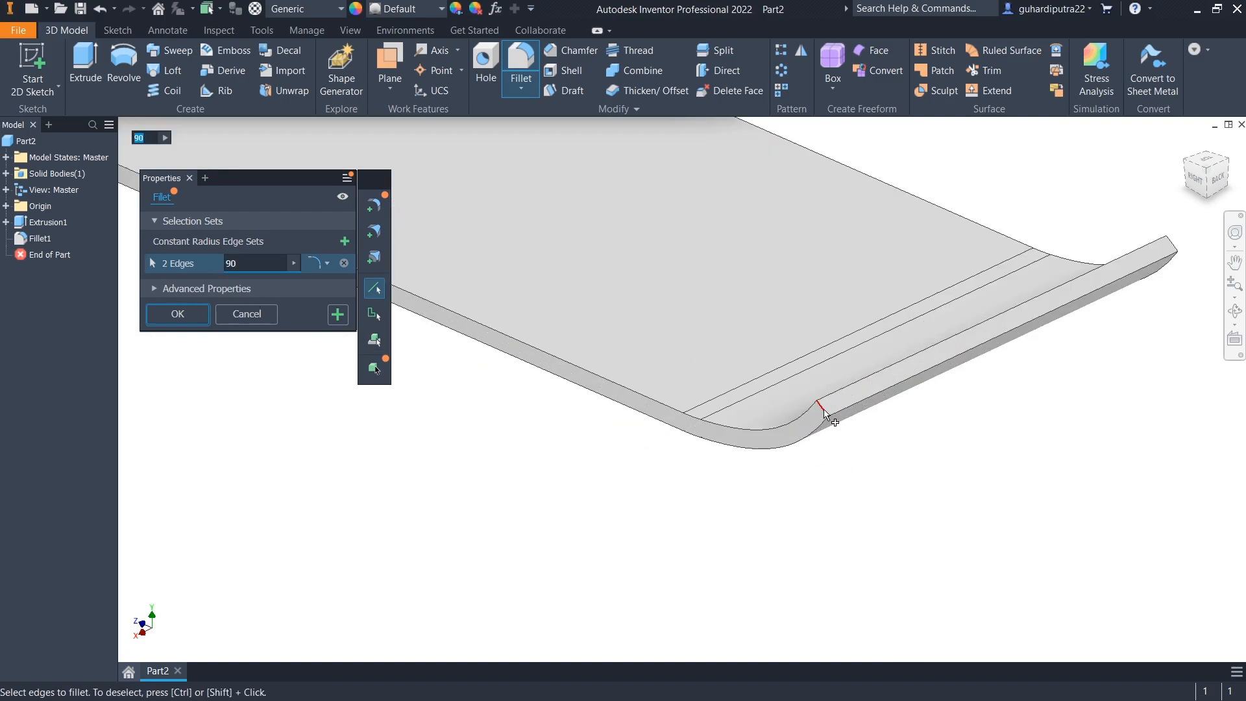
click(826, 415)
click(1169, 248)
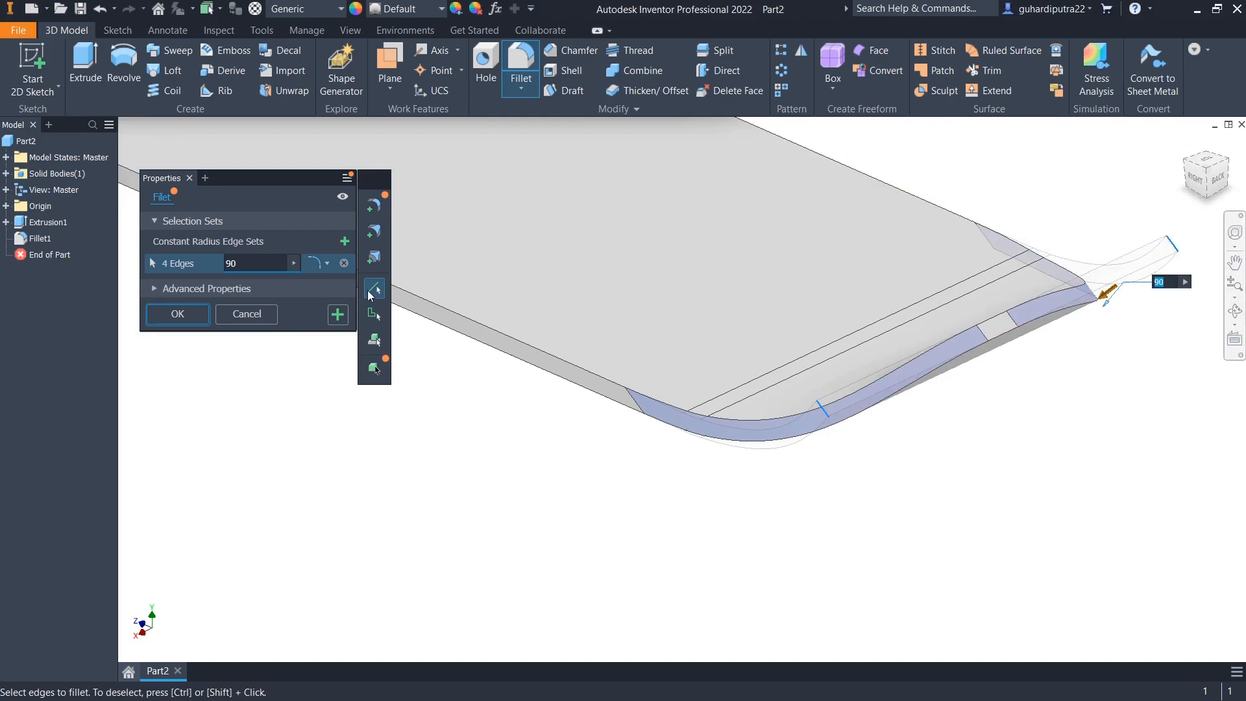
click(173, 315)
middle_drag(990, 357, 998, 551)
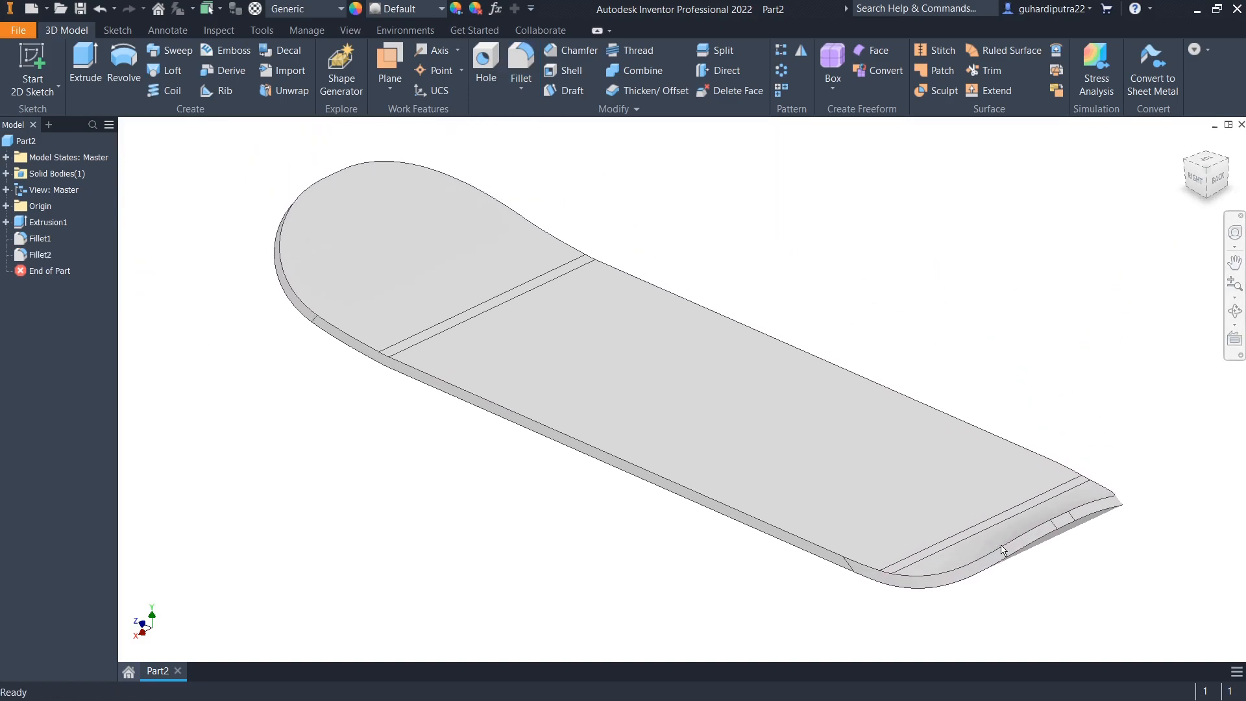
- Start a new sketch on the flat middle face of the board's underside
click(1195, 185)
click(1185, 142)
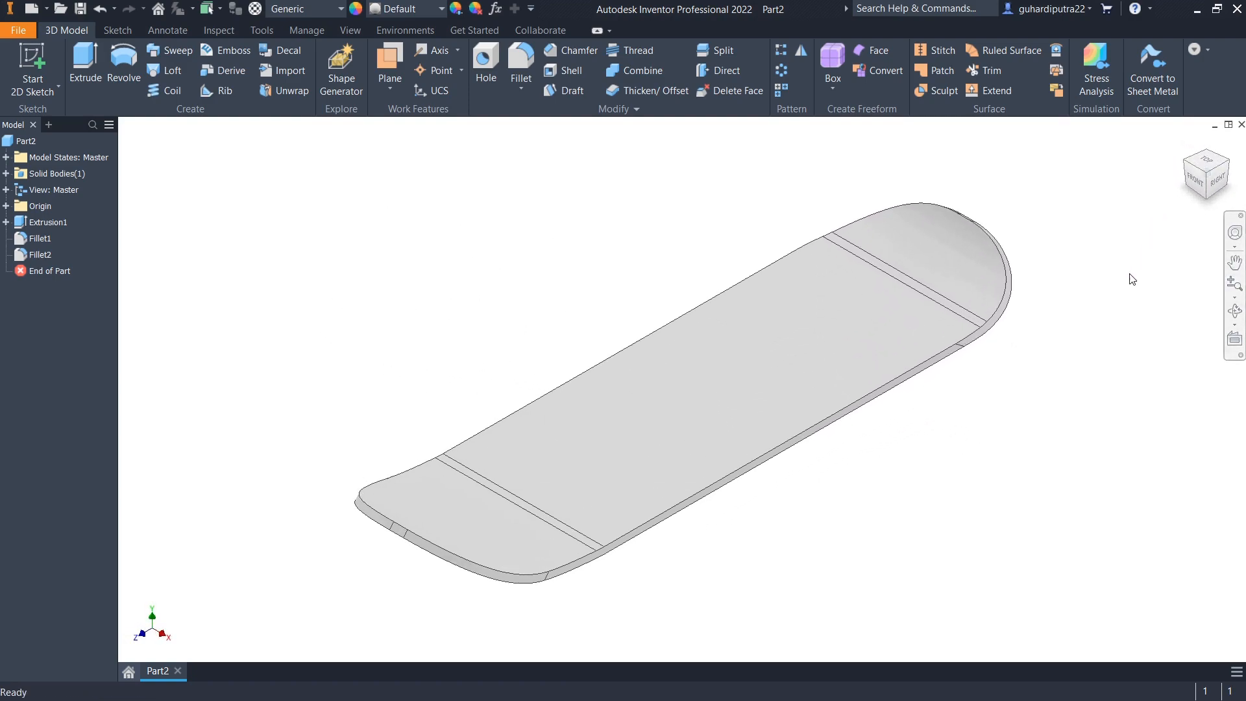
click(1197, 182)
click(1206, 197)
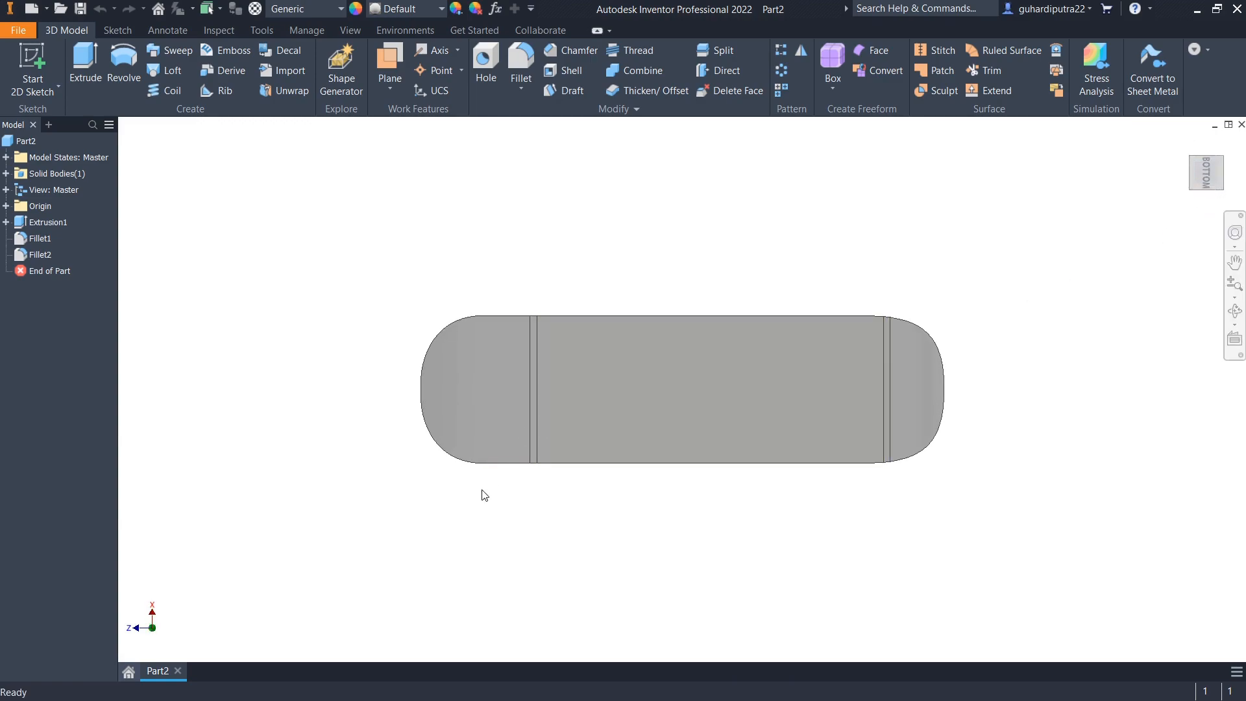
click(649, 408)
click(748, 402)
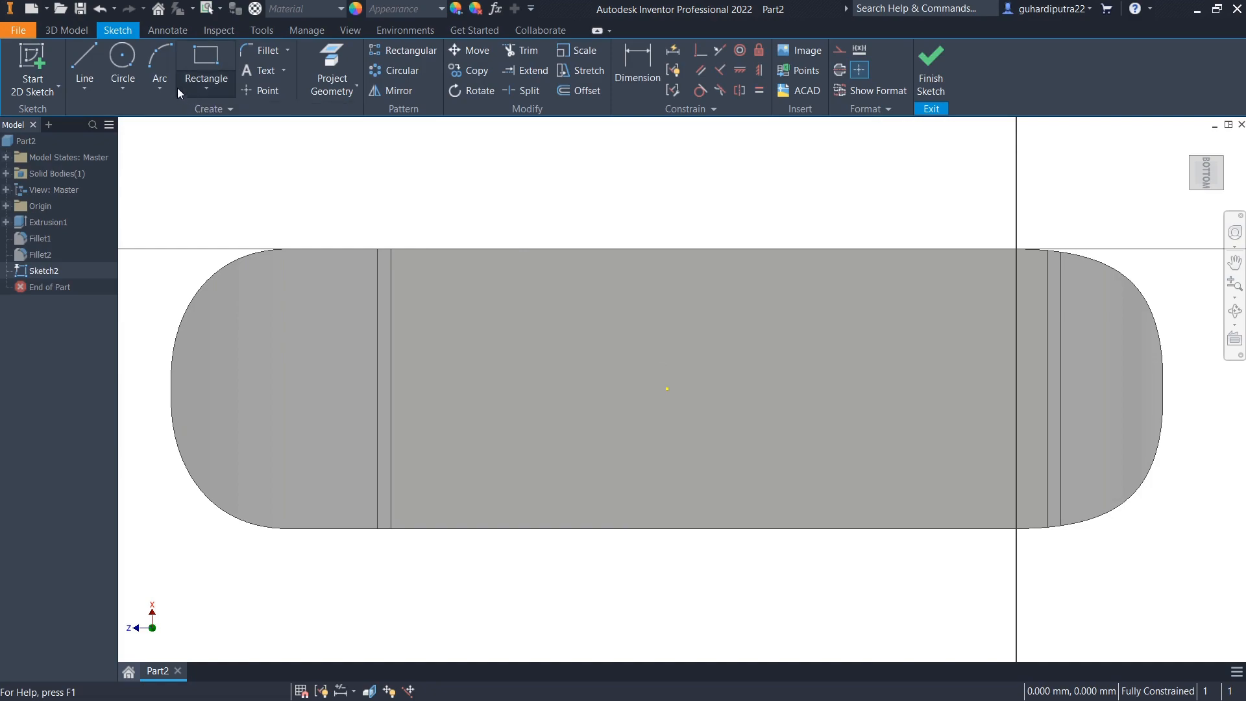
- Draw a 295/2 mm line from the underside face's centre along the board's length in the +Z direction
click(83, 62)
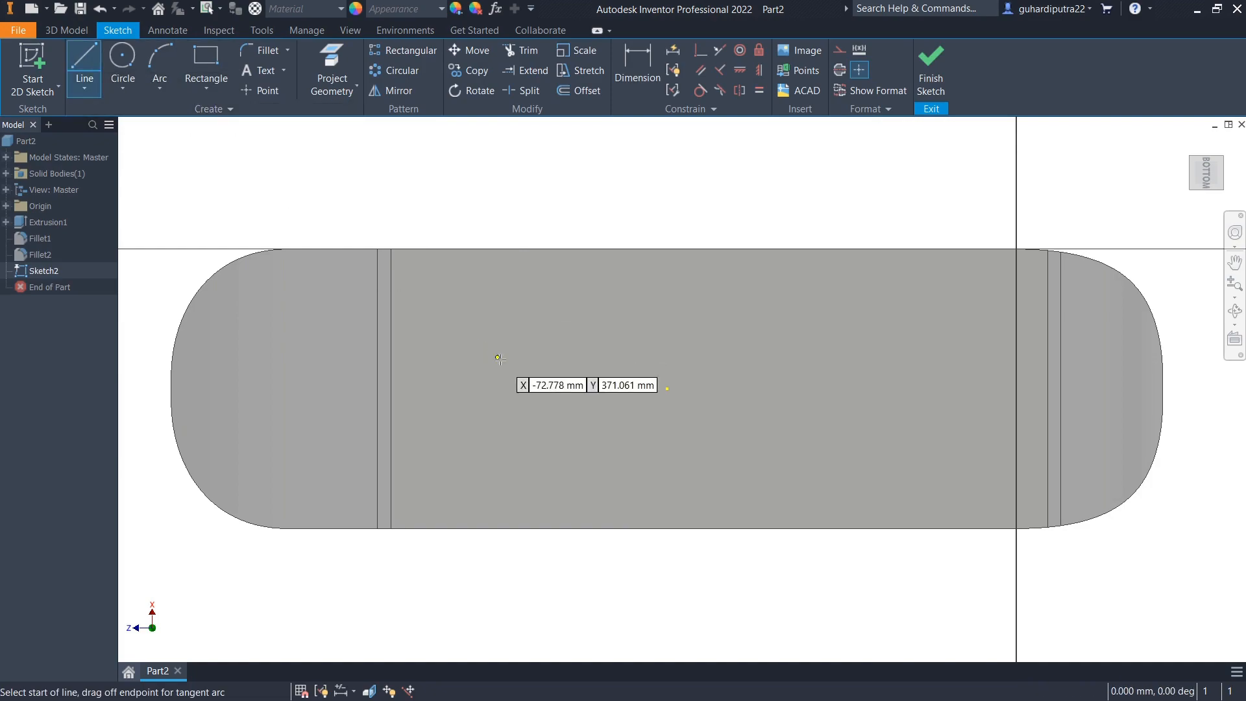
click(666, 388)
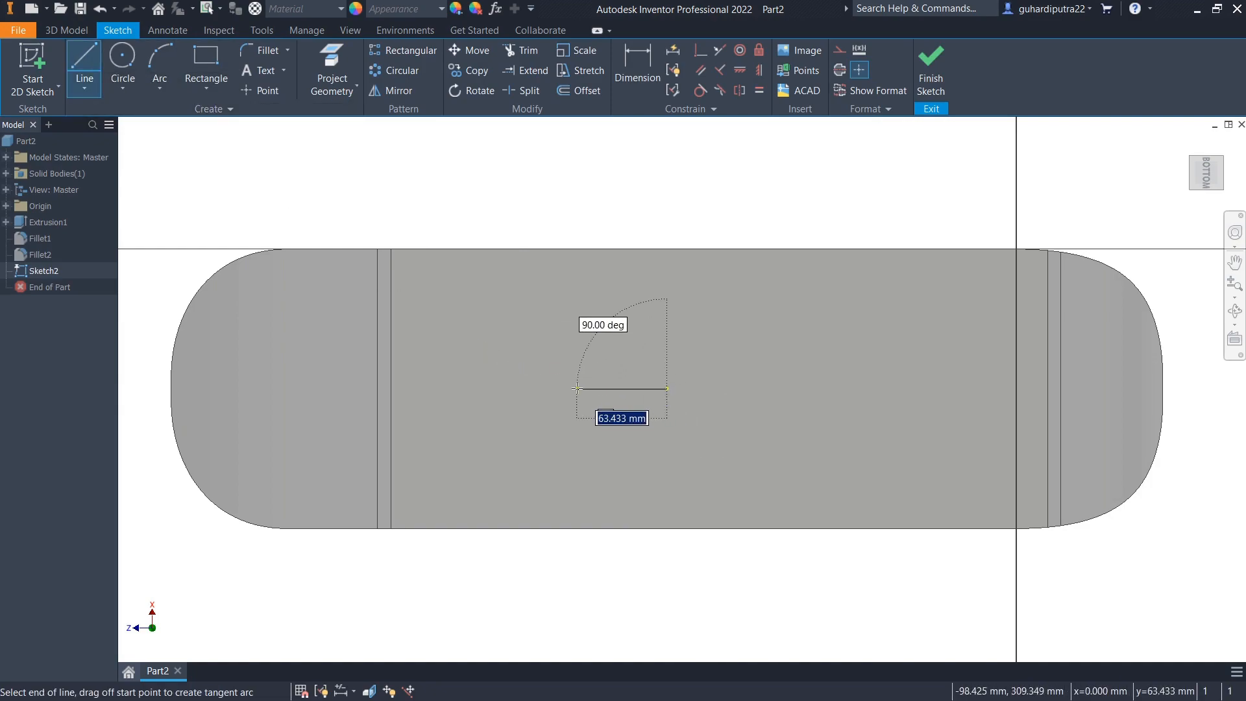
text(295/2)
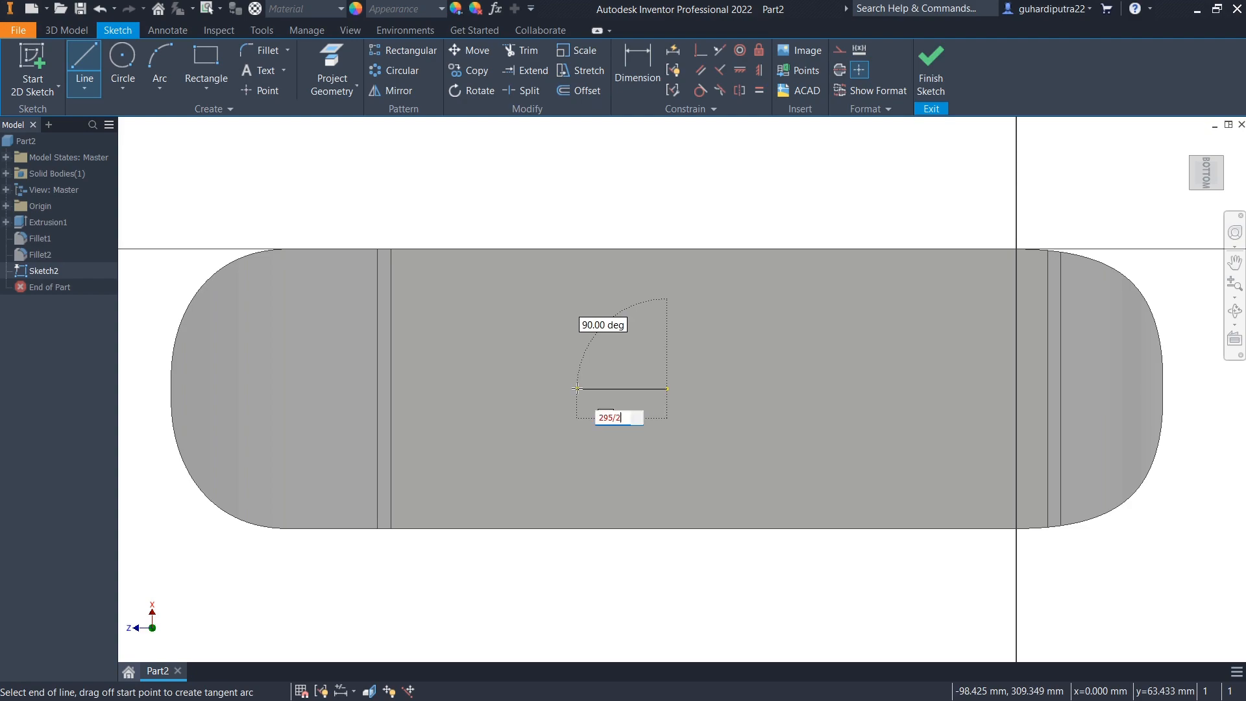
key(Return)
right_click(573, 330)
click(617, 333)
- Draw a second line from the face's centre straight across to the board's long edge in the +X direction
key(l)
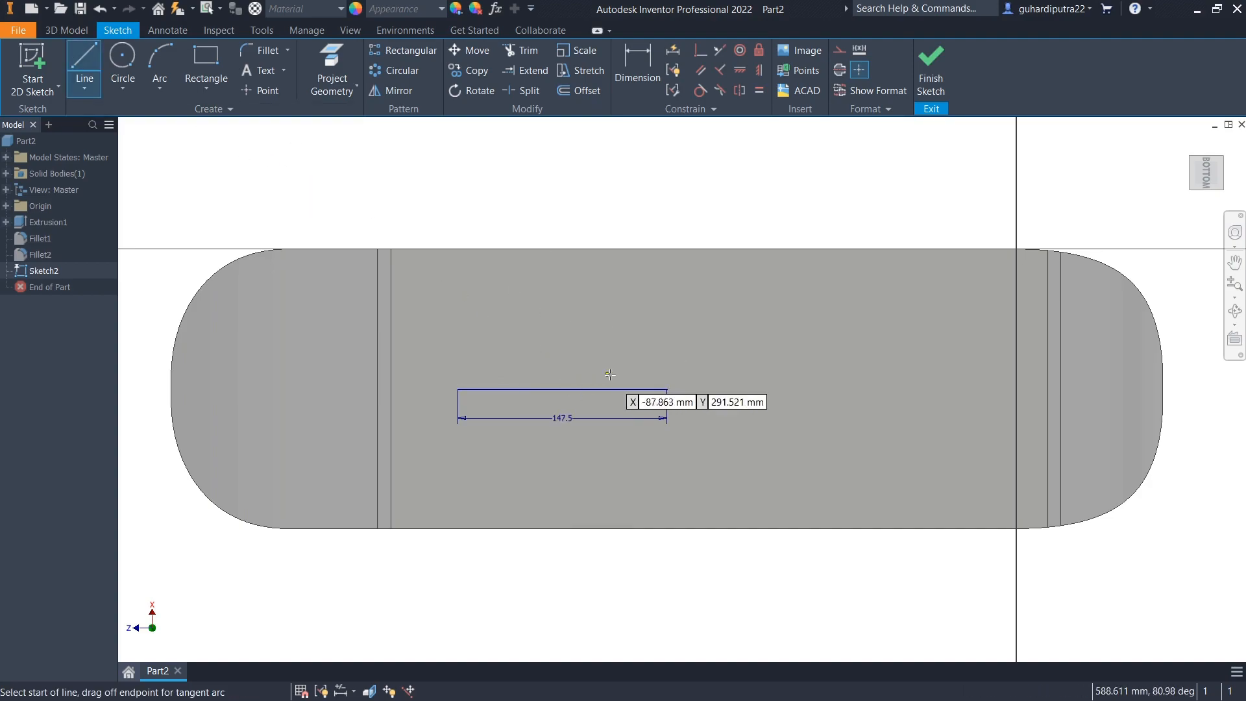
click(667, 389)
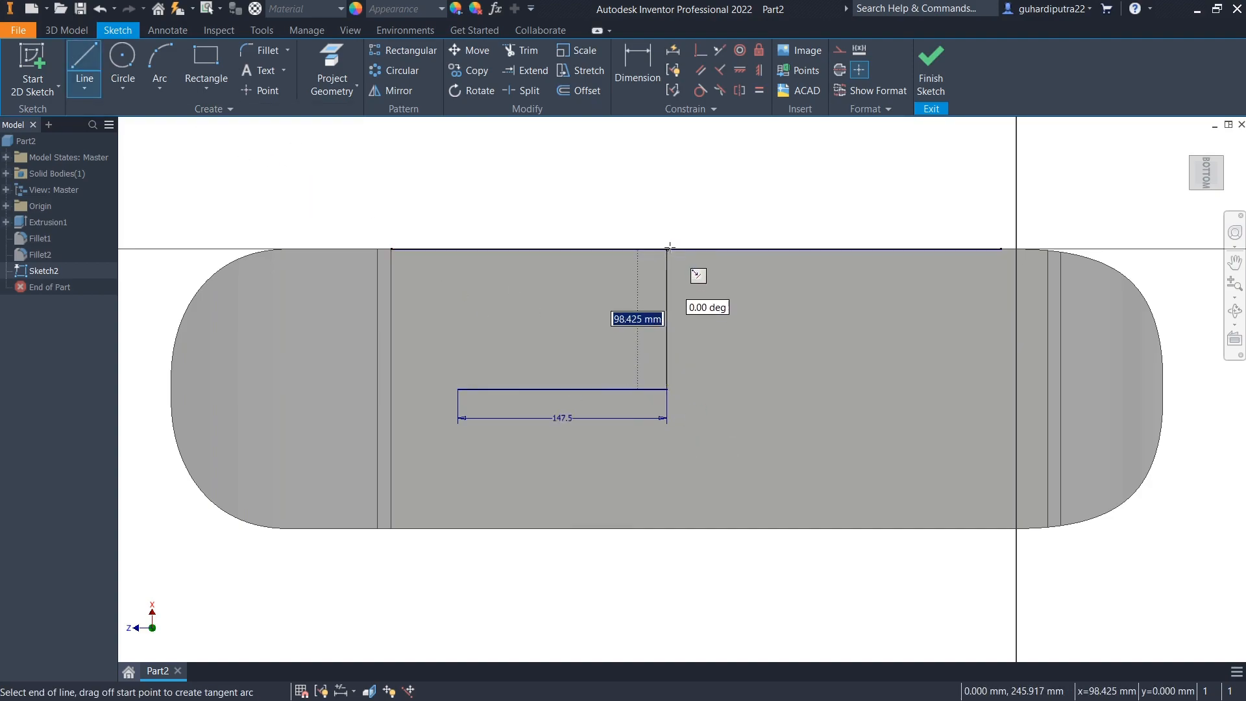
click(667, 249)
right_click(711, 195)
click(752, 201)
- Draw a centre-based rectangle about 74 mm by 35 mm on the free end of the lengthwise line
click(206, 89)
click(233, 187)
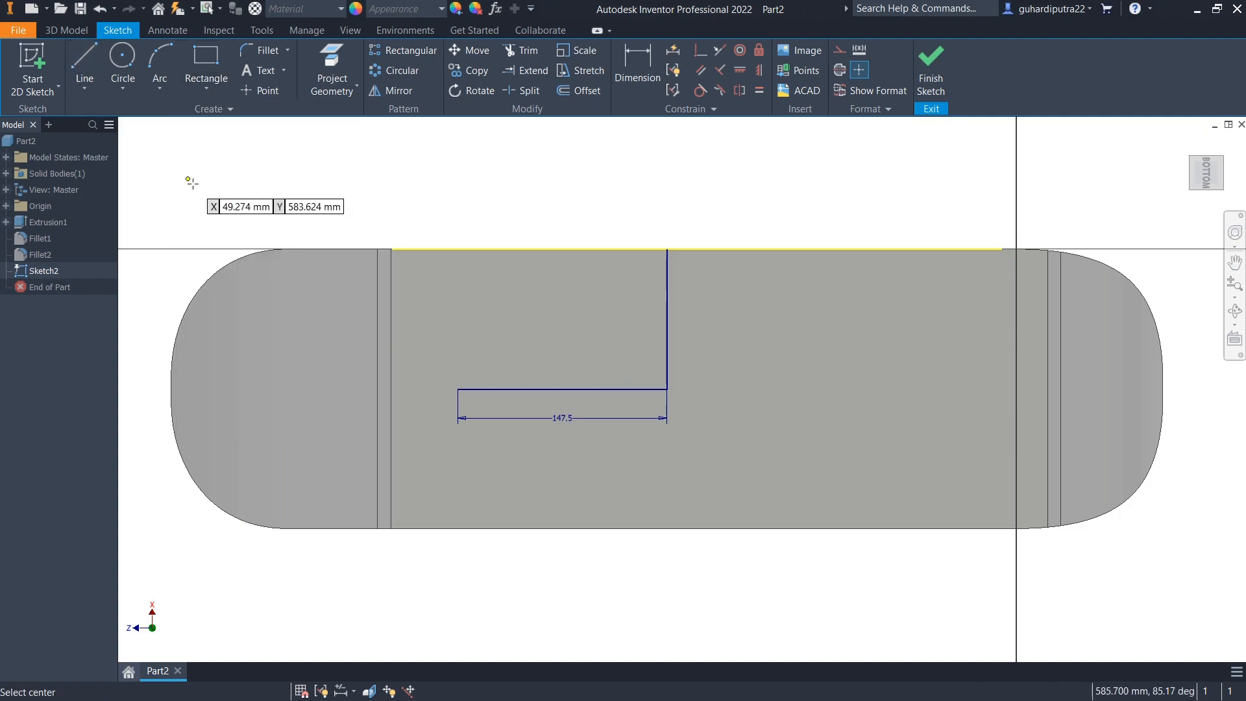
click(458, 389)
click(510, 364)
right_click(521, 305)
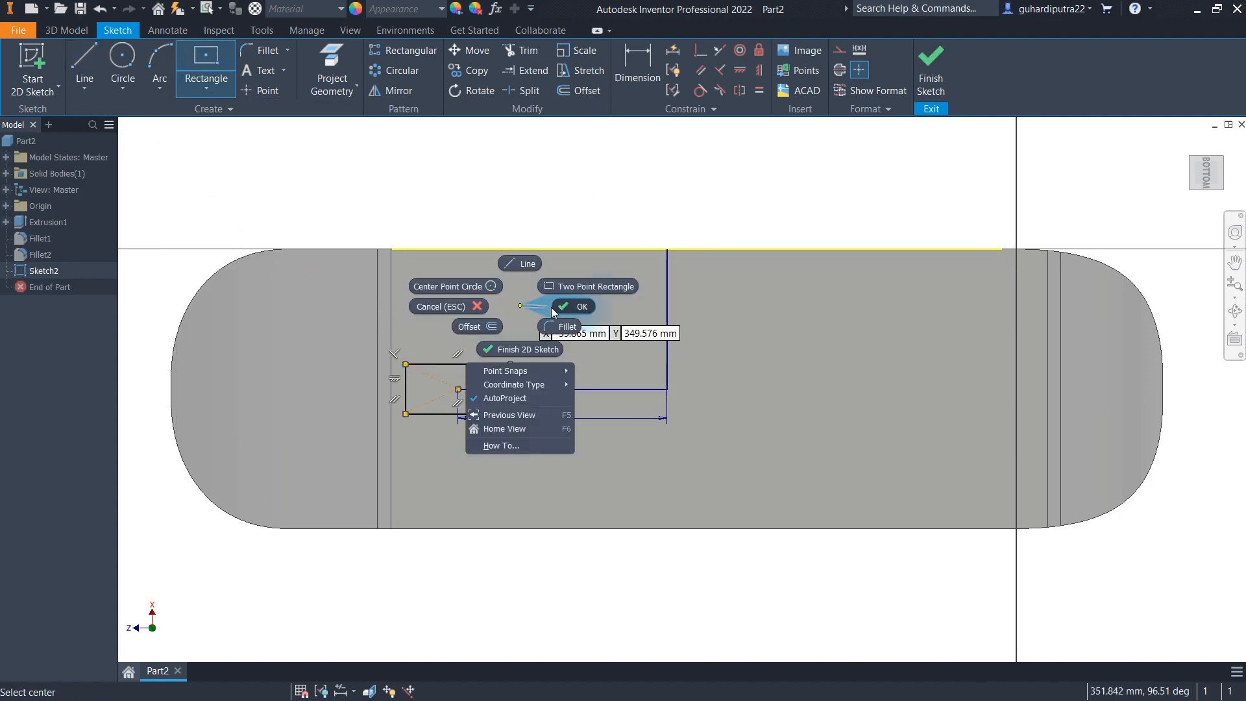
click(566, 307)
- Dimension the rectangle 70 mm along the board's length and 40 mm across its width
key(d)
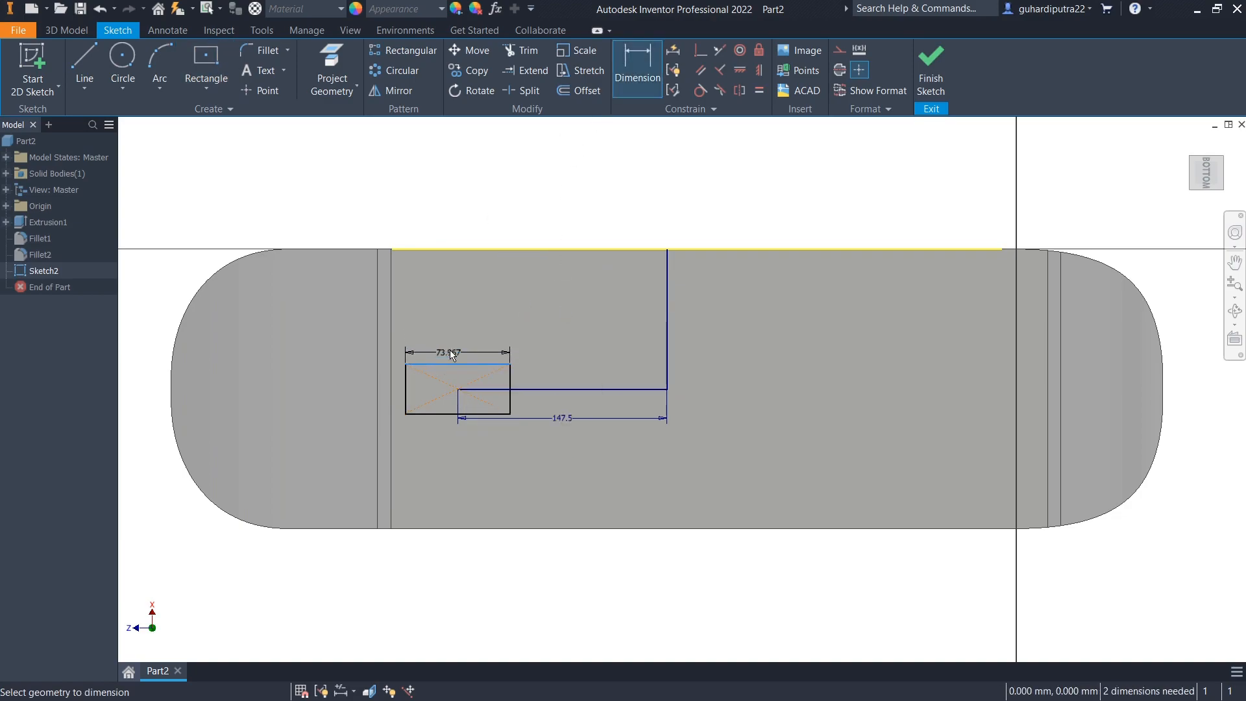
click(451, 336)
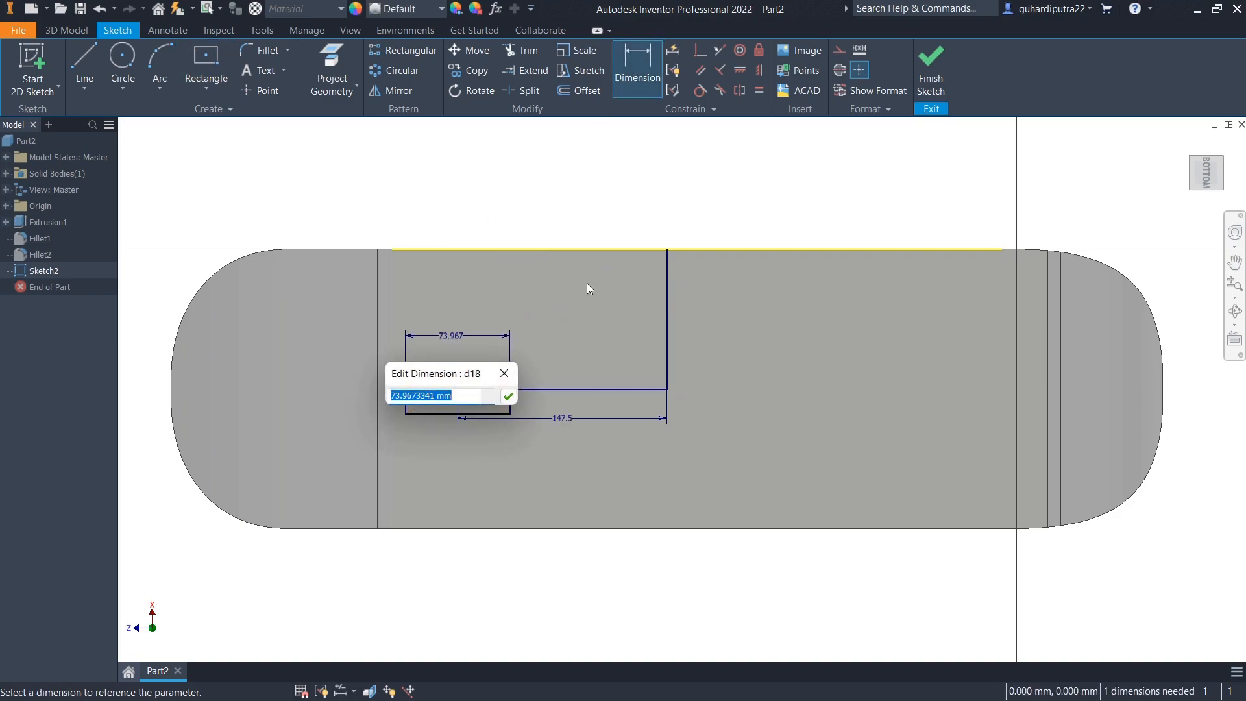
text(70)
key(Return)
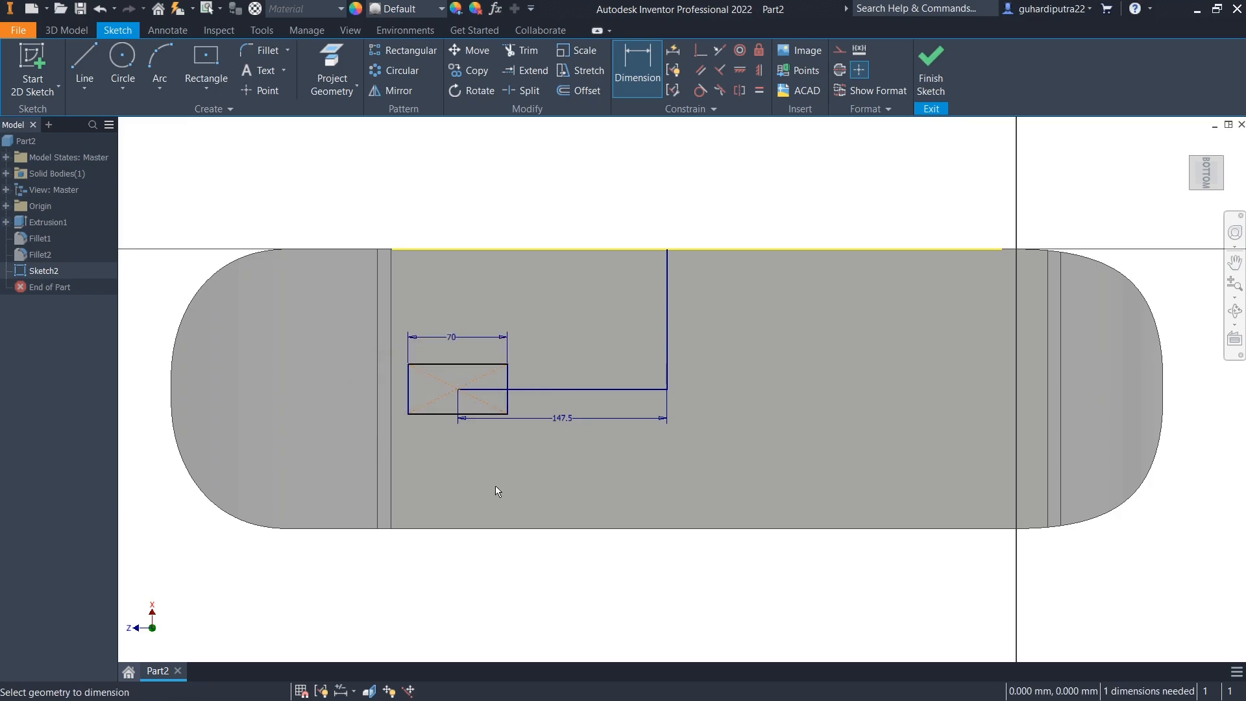
scroll(445, 386, up, 3)
click(378, 387)
click(364, 395)
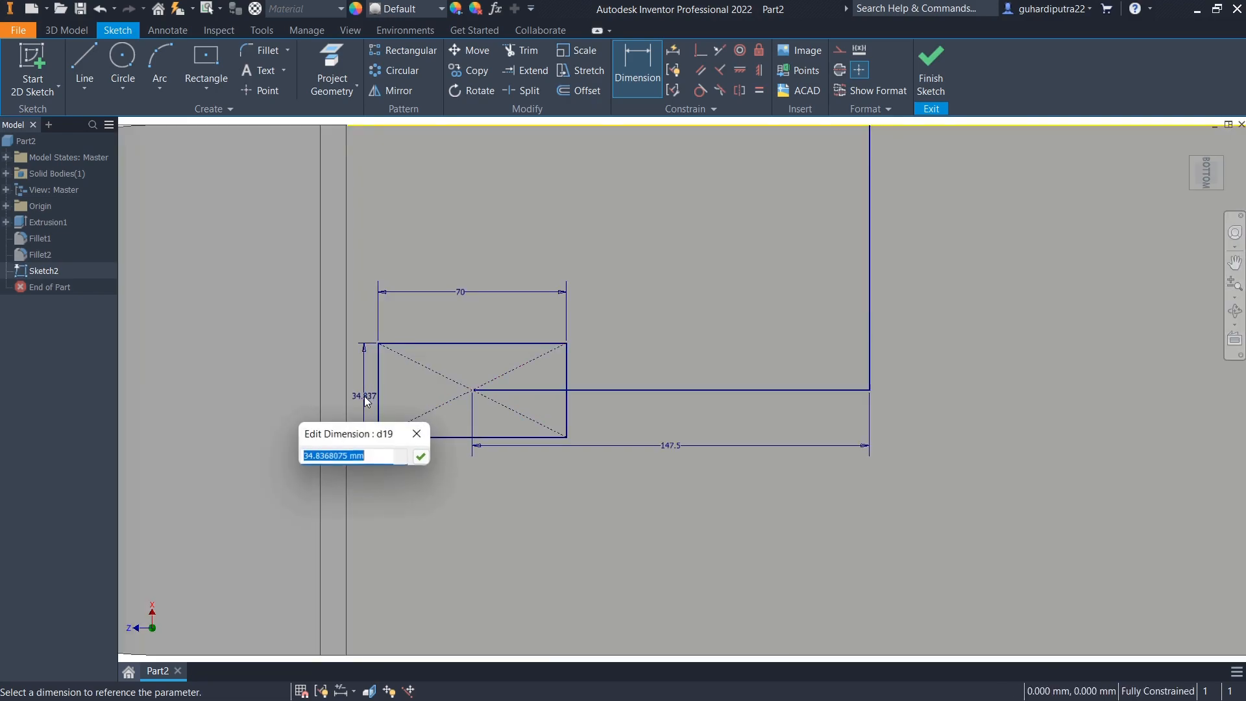
text(40)
key(Return)
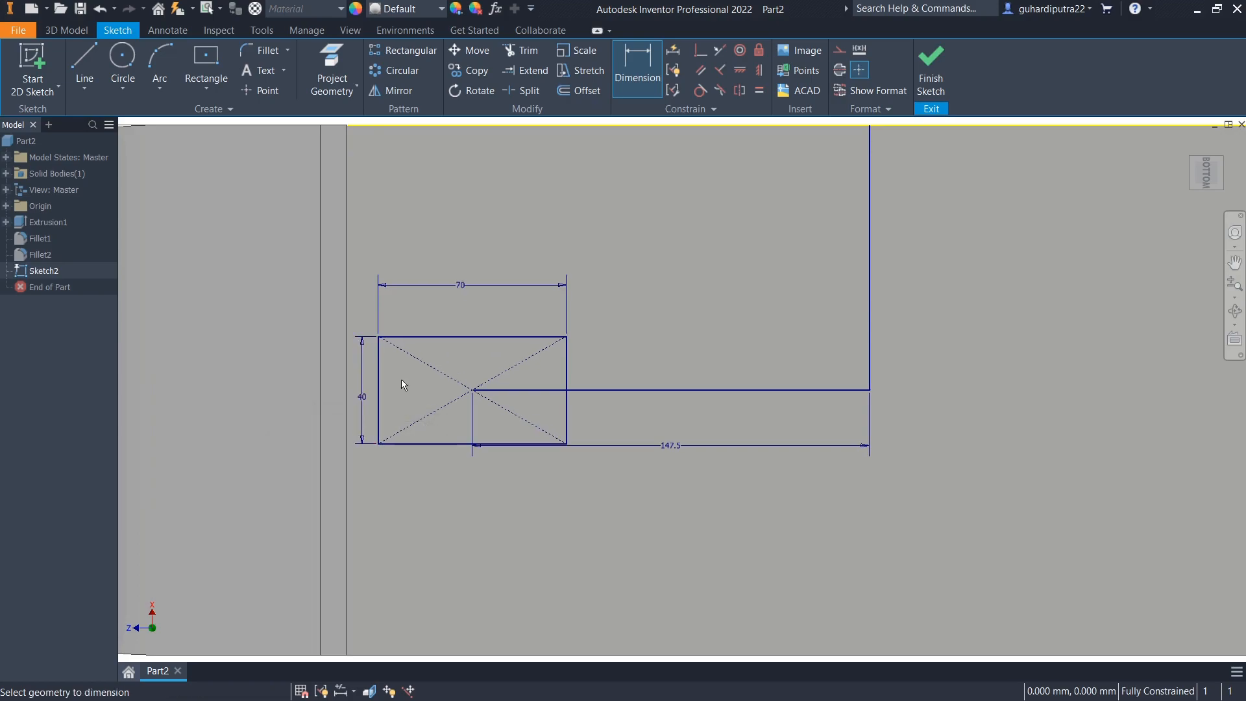
- Draw a 6 mm circle on each of the rectangle's two corners on the +X side
scroll(598, 364, down, 3)
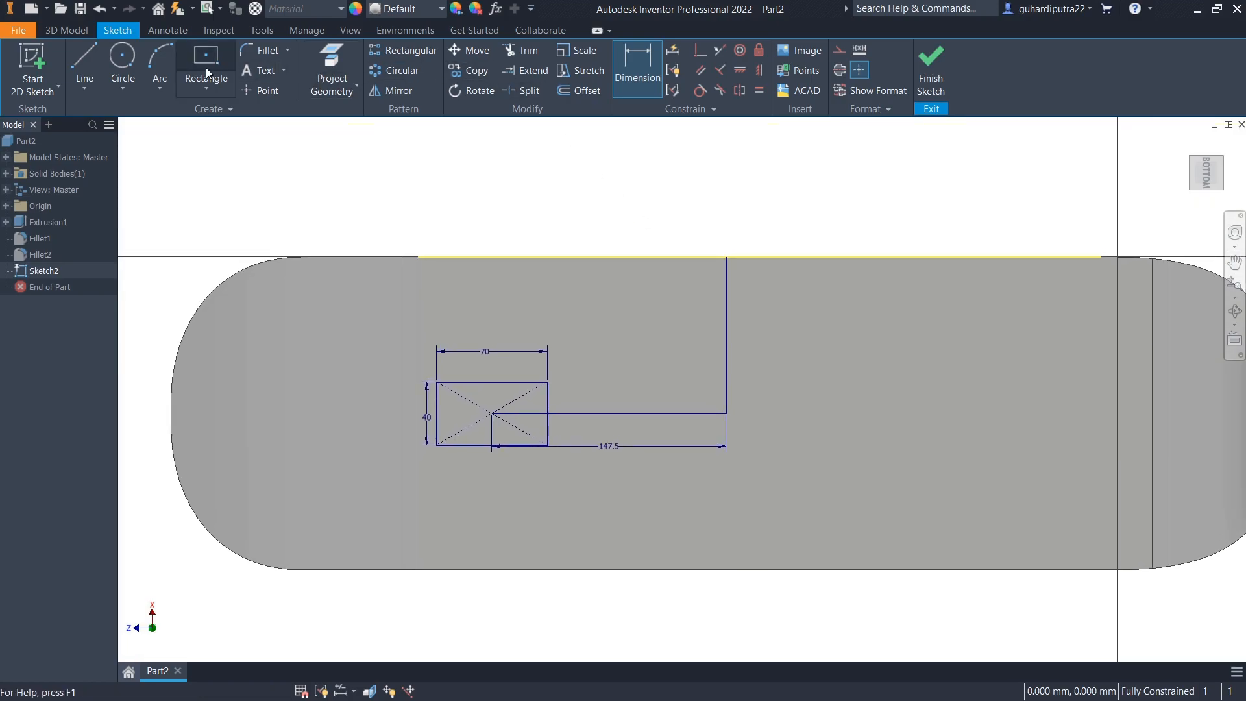
click(122, 65)
scroll(426, 378, up, 2)
click(446, 386)
text(6)
key(Return)
click(657, 386)
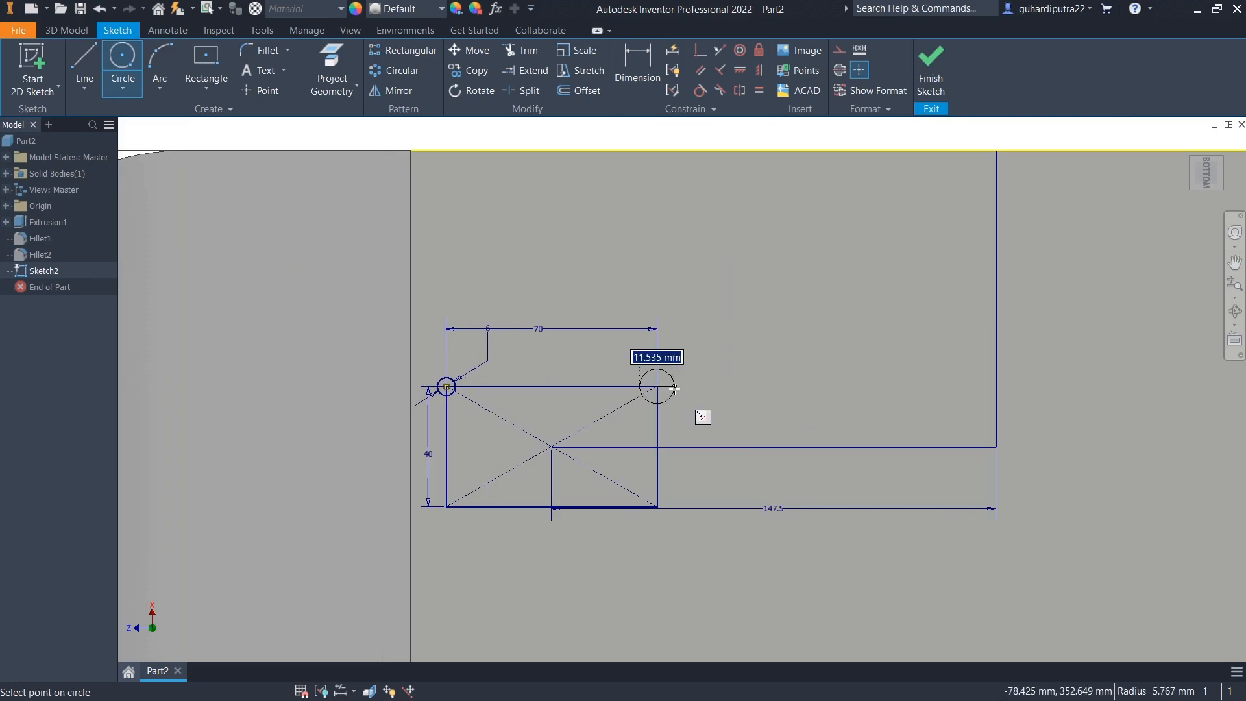
text(6)
key(Return)
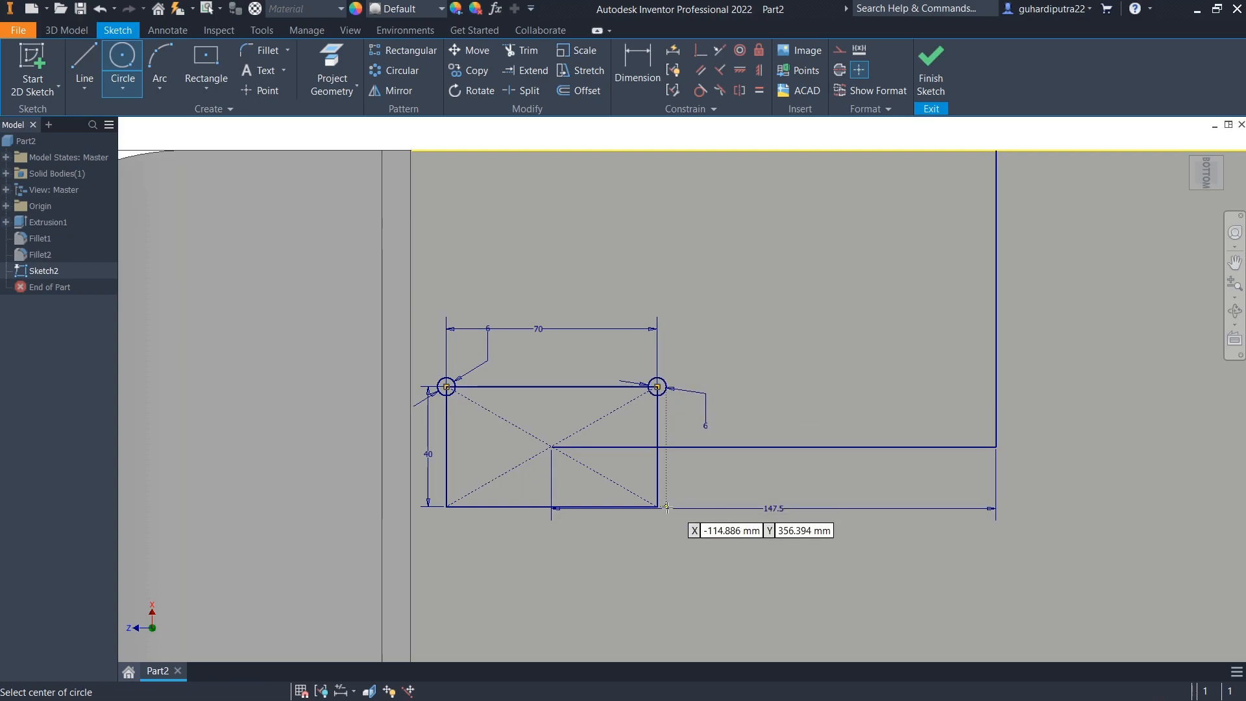
- Draw a 6 mm circle on each of the rectangle's two remaining corners
click(657, 506)
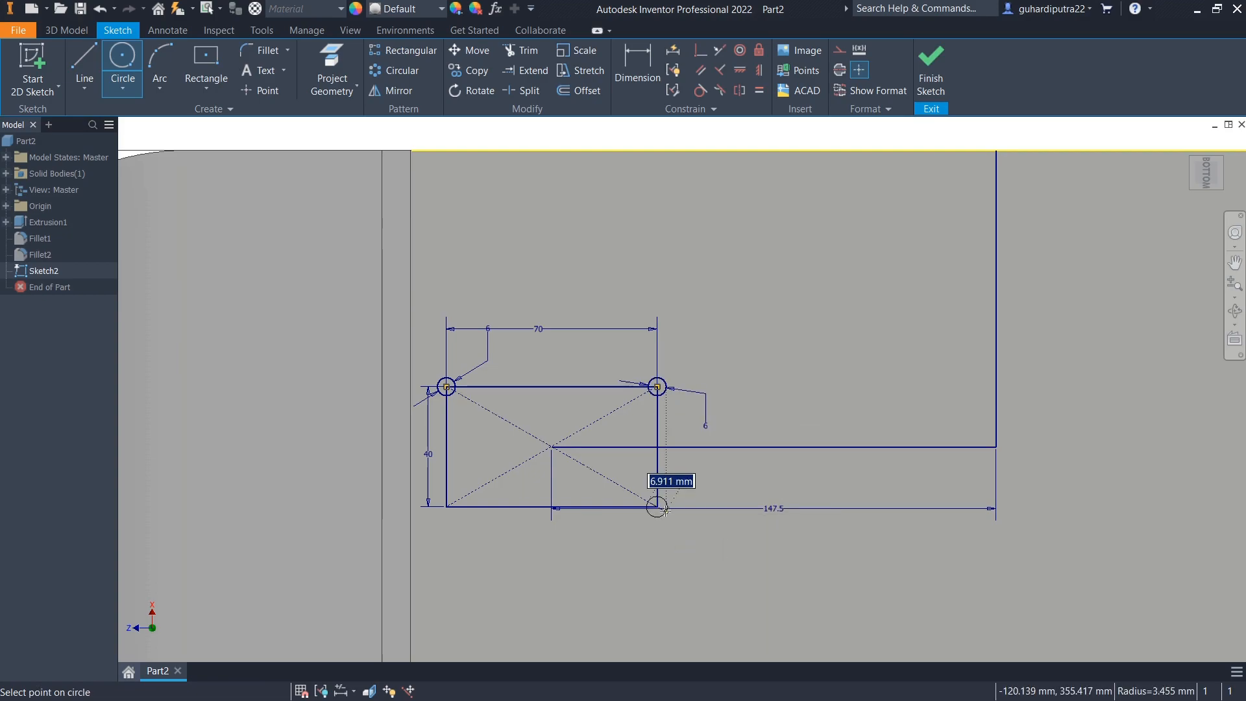
key(Return)
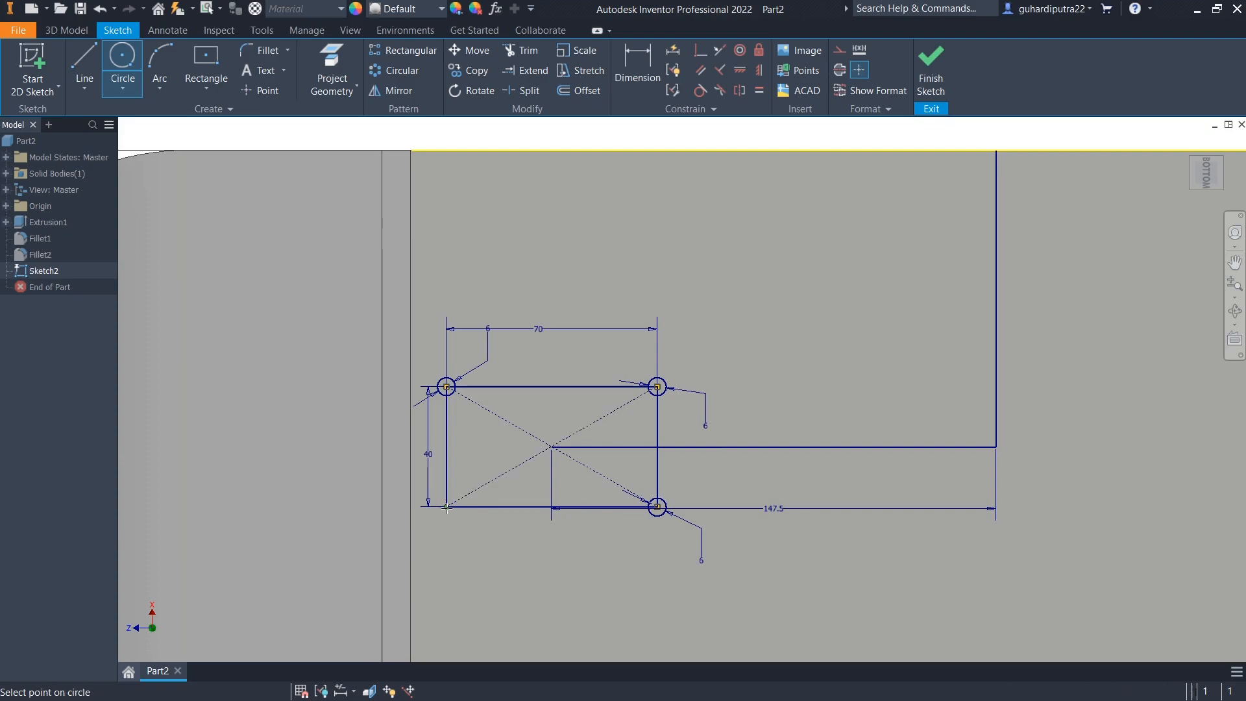
click(446, 506)
text(6)
key(Return)
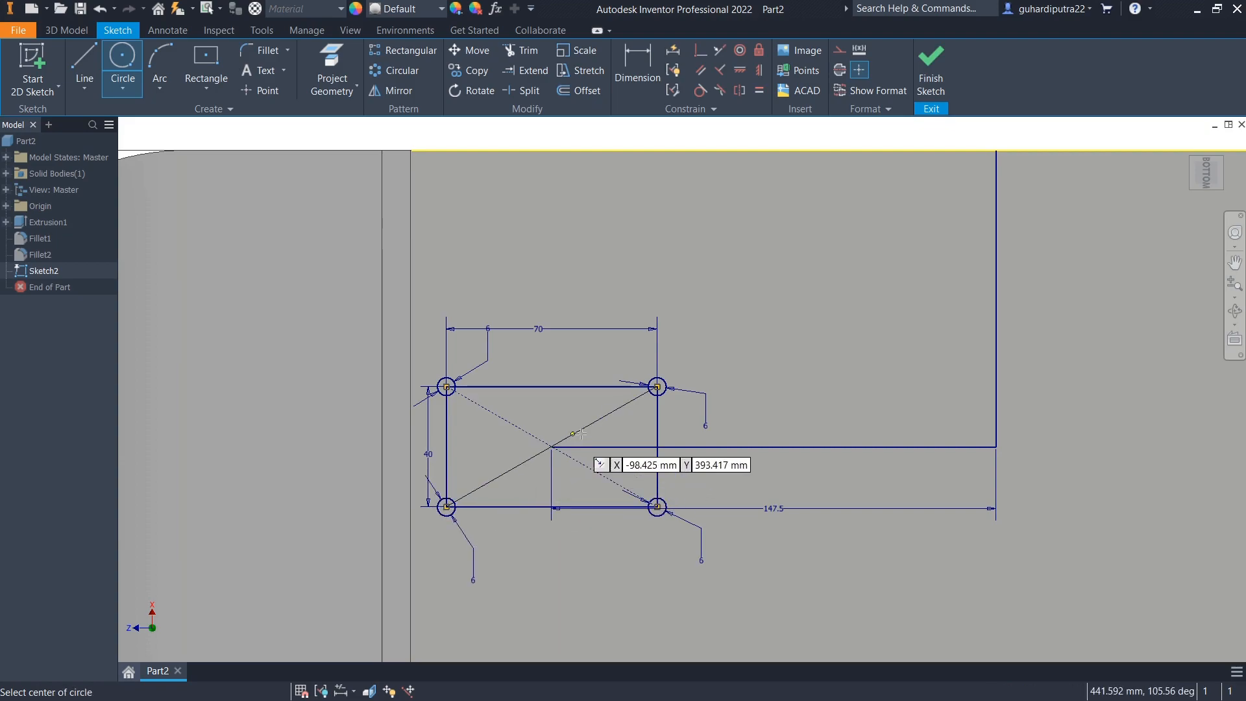
- Mirror the rectangle's sides and its four corner circles about the crosswise centre line, and finish the sketch
scroll(675, 396, down, 3)
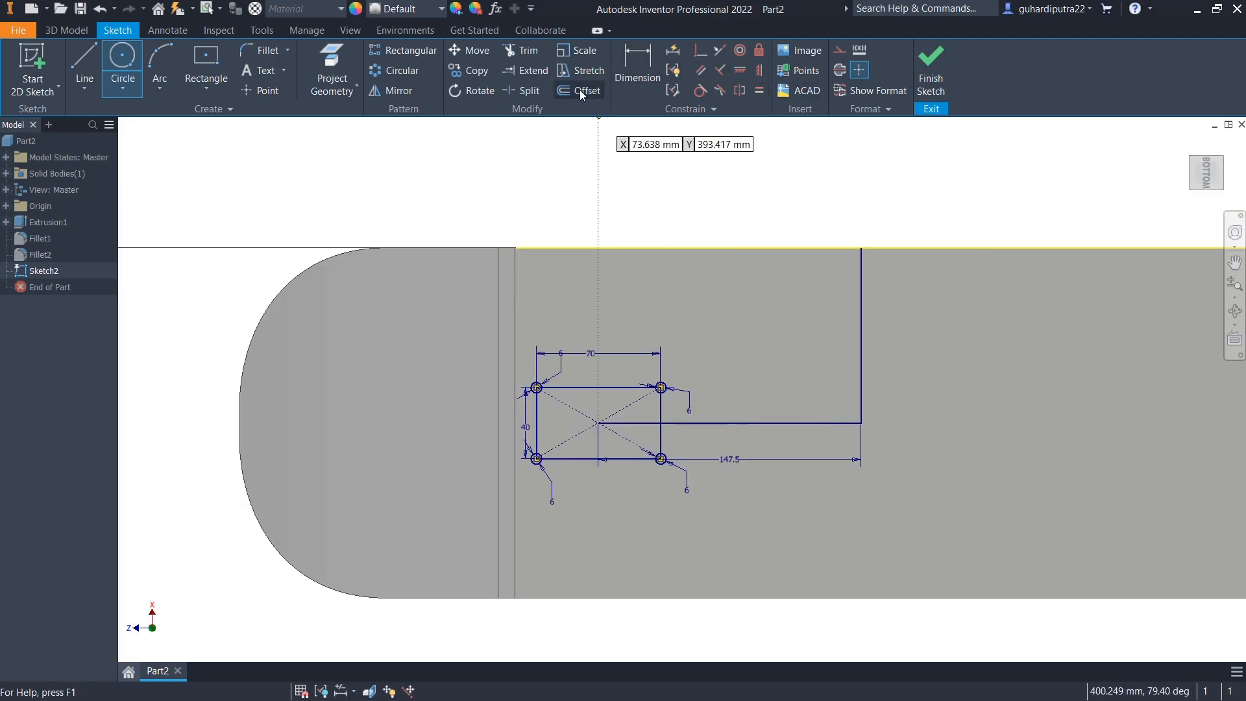
click(397, 91)
scroll(523, 354, up, 2)
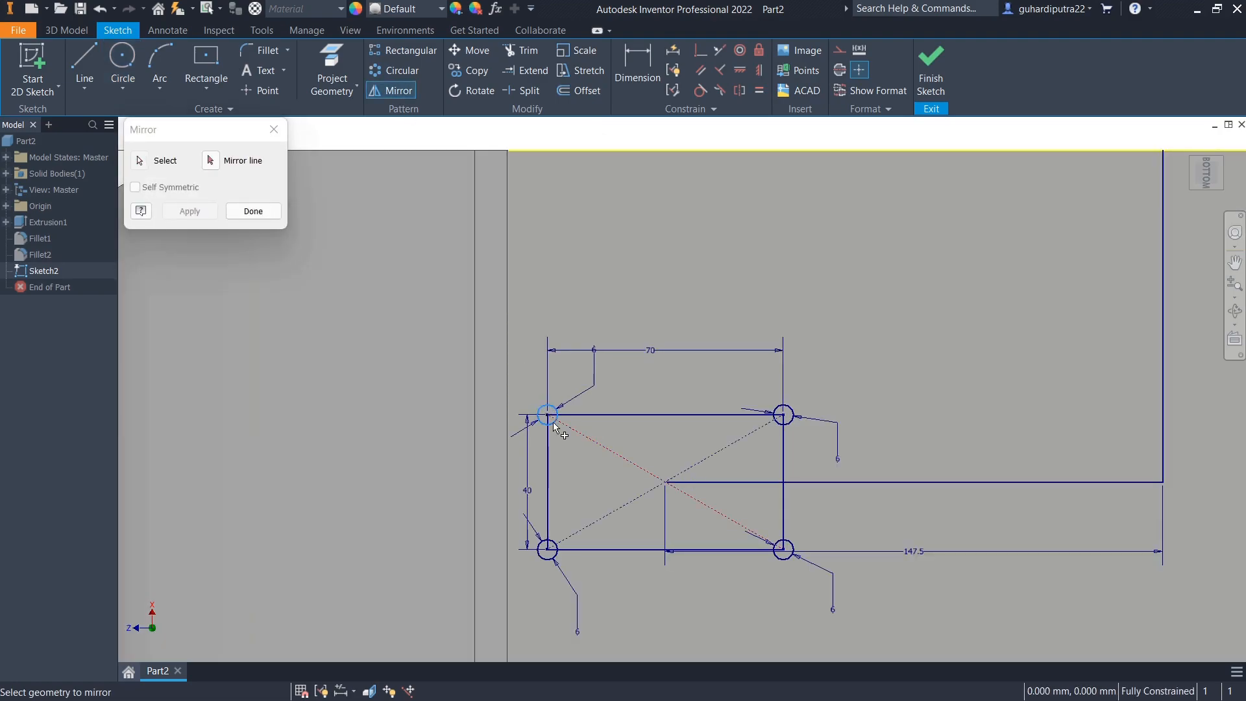
click(591, 415)
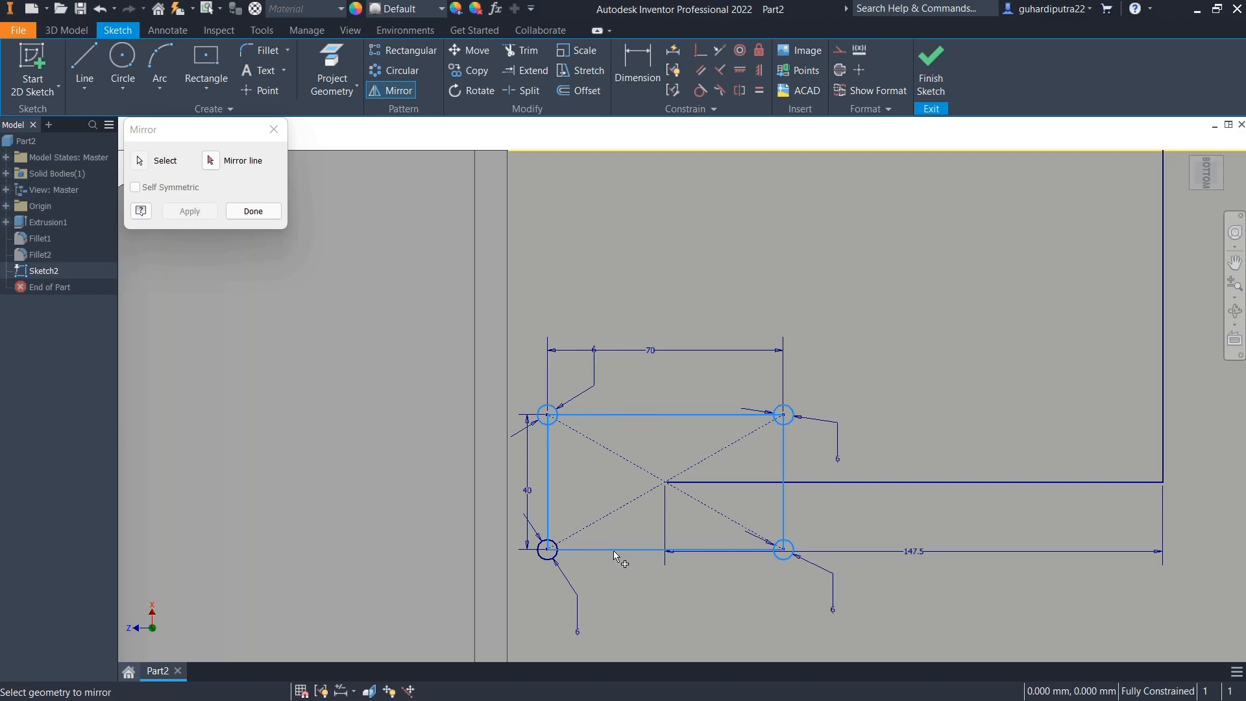
click(210, 160)
scroll(977, 450, down, 2)
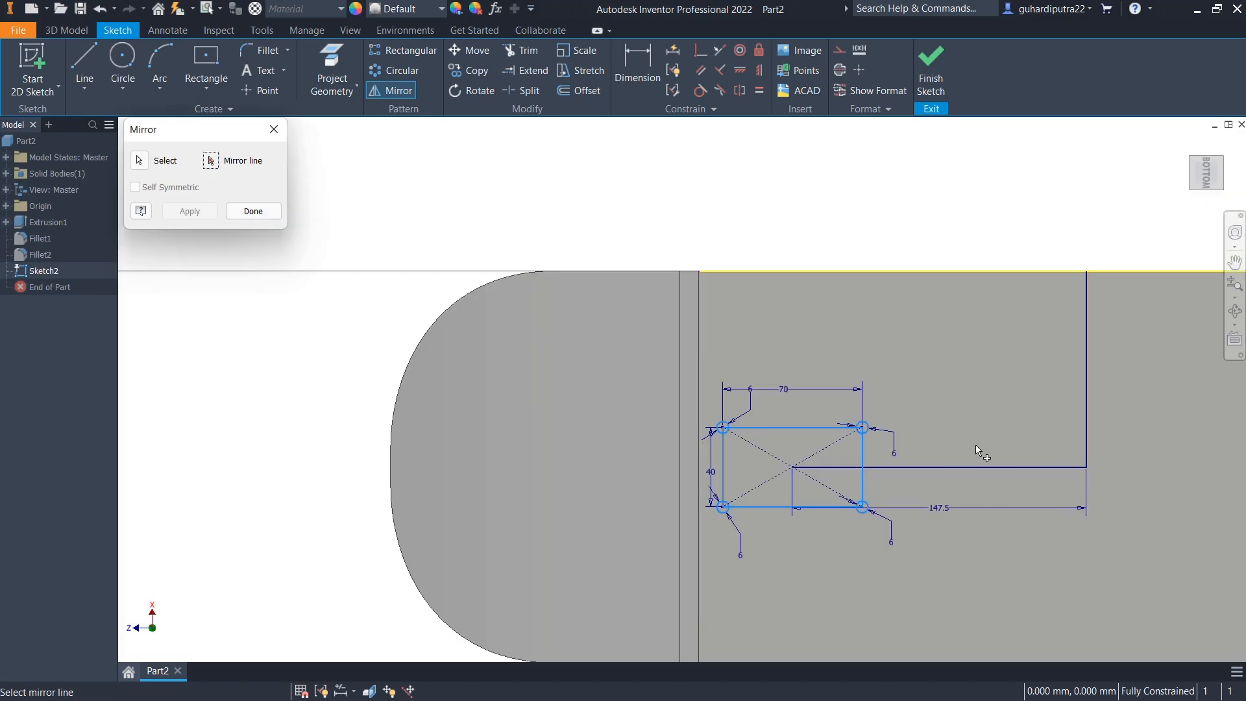
click(1088, 431)
click(189, 211)
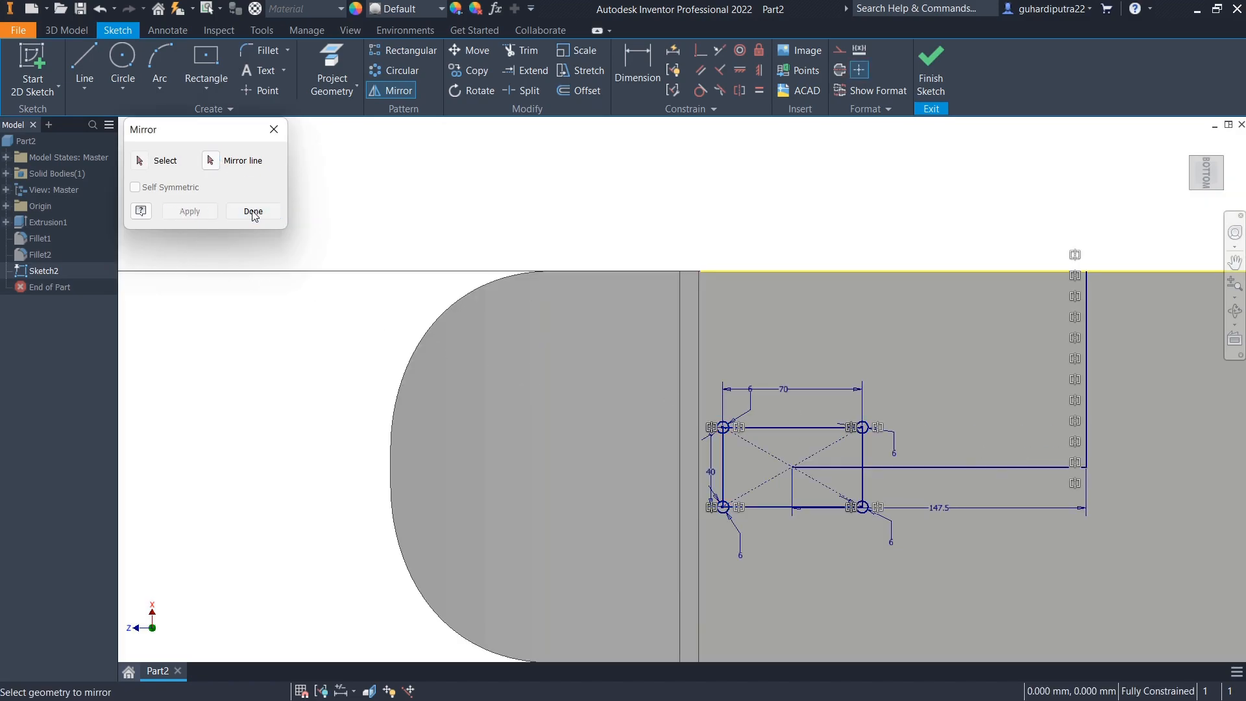
click(253, 211)
scroll(470, 309, down, 2)
scroll(898, 364, up, 3)
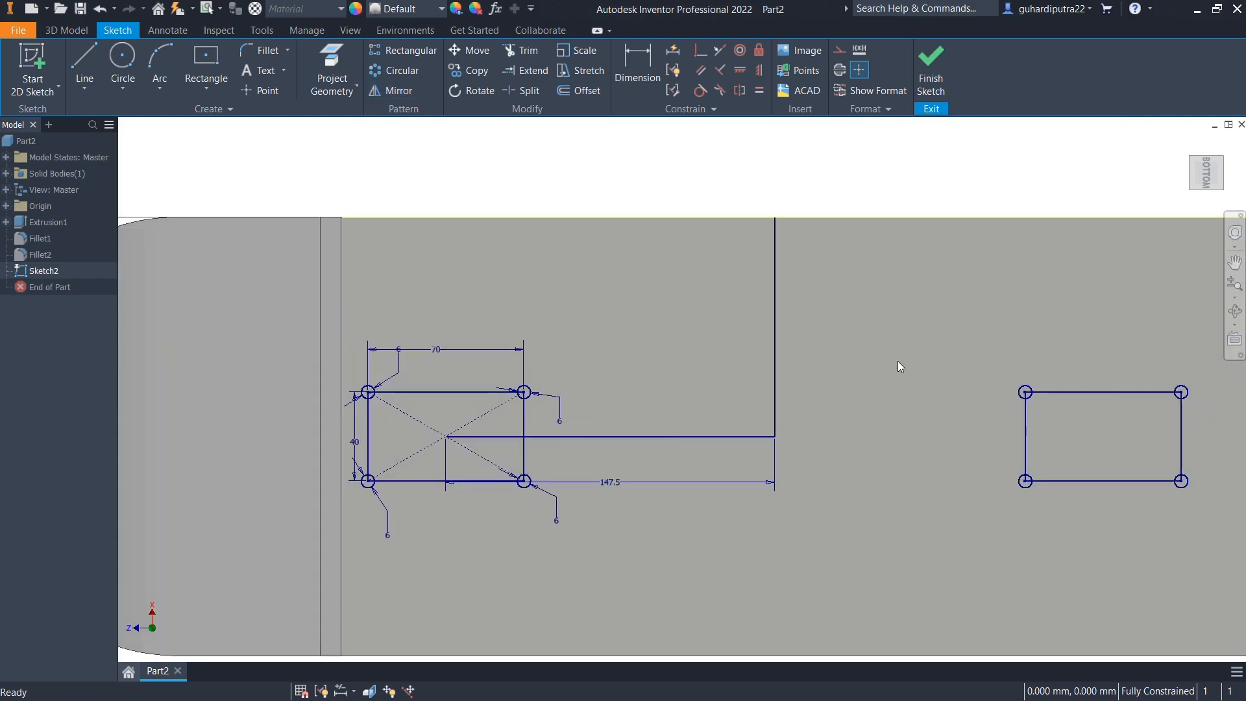
click(932, 78)
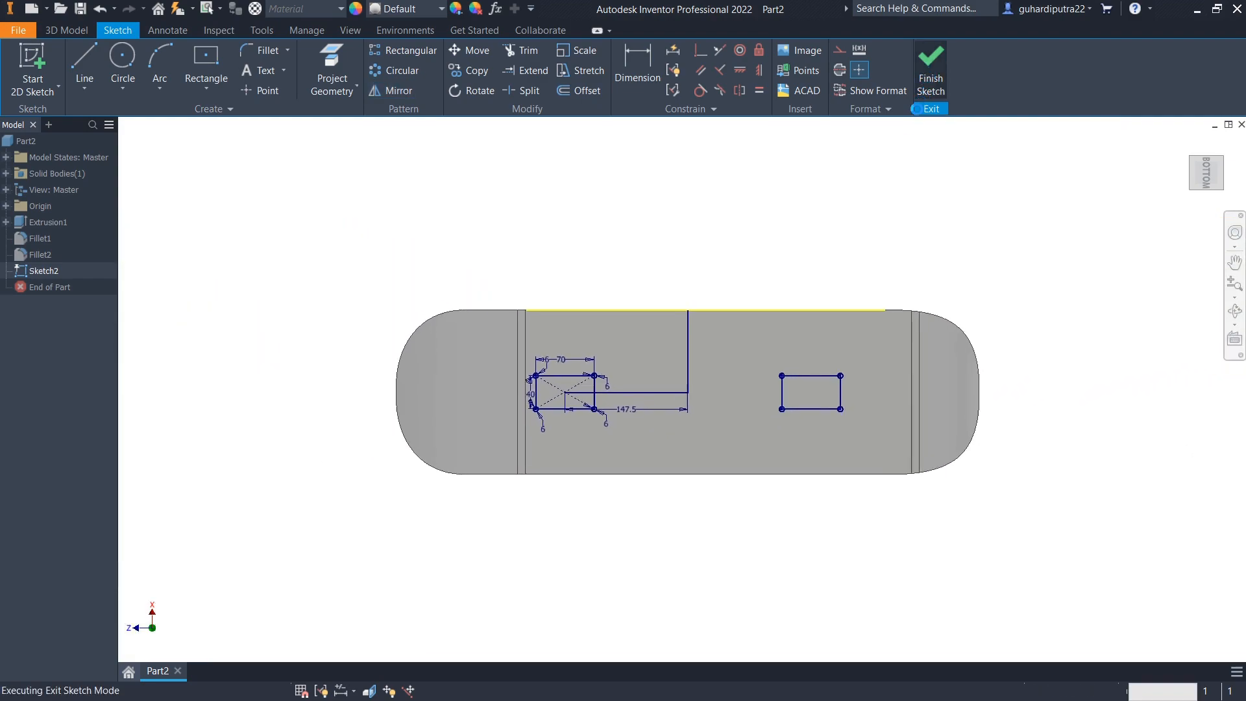
- Start an extrusion and select both regions of each of the two circles on the first rectangle's +X side corners
click(1220, 165)
click(94, 75)
scroll(579, 349, up, 6)
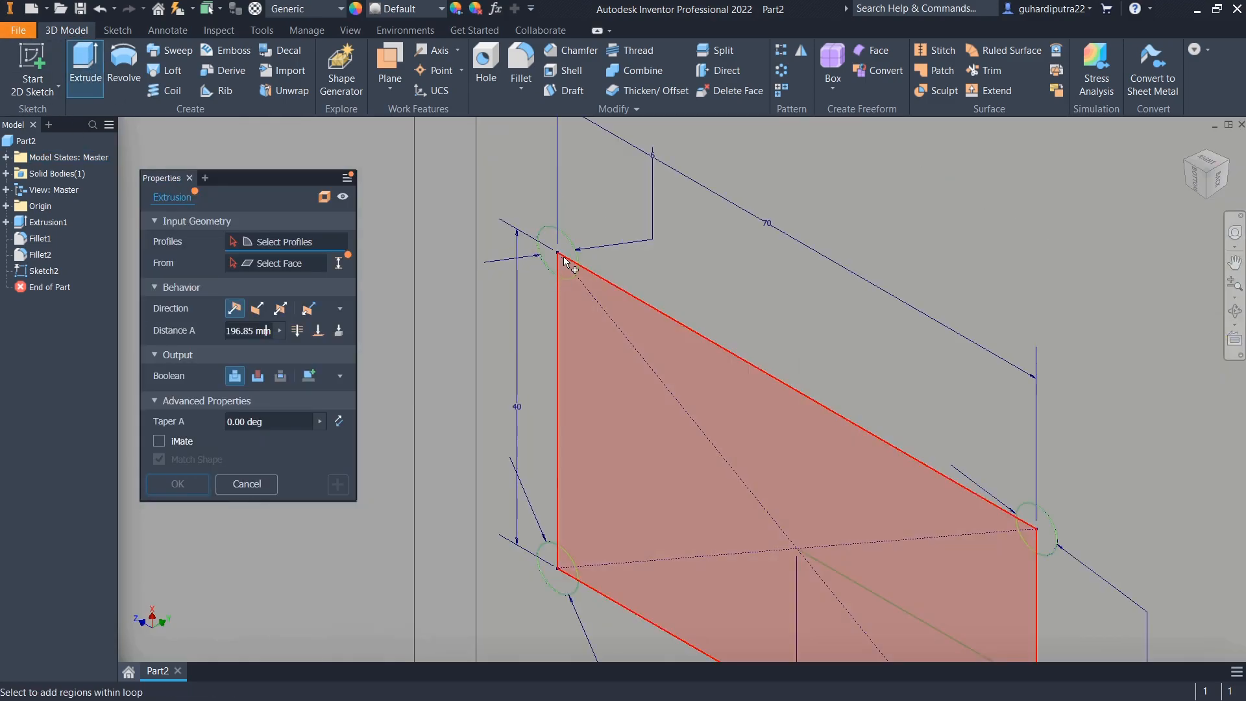
click(566, 275)
click(565, 281)
scroll(581, 297, down, 5)
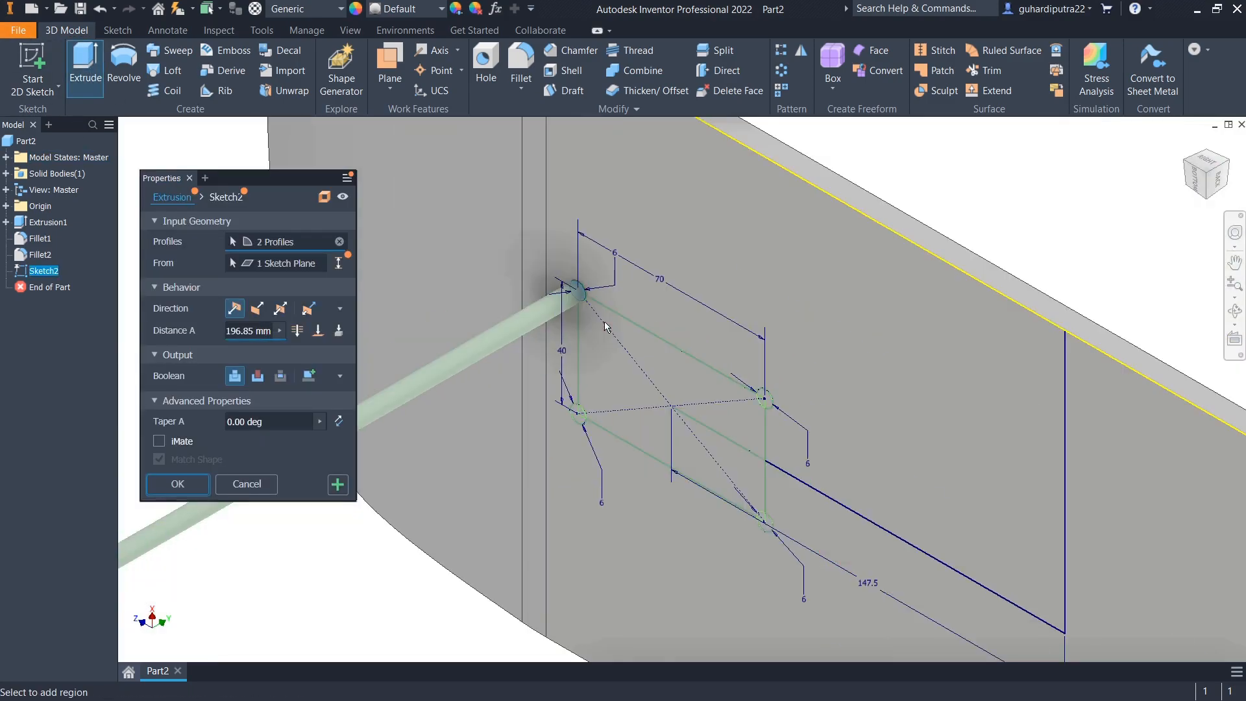
scroll(709, 375, up, 4)
click(902, 443)
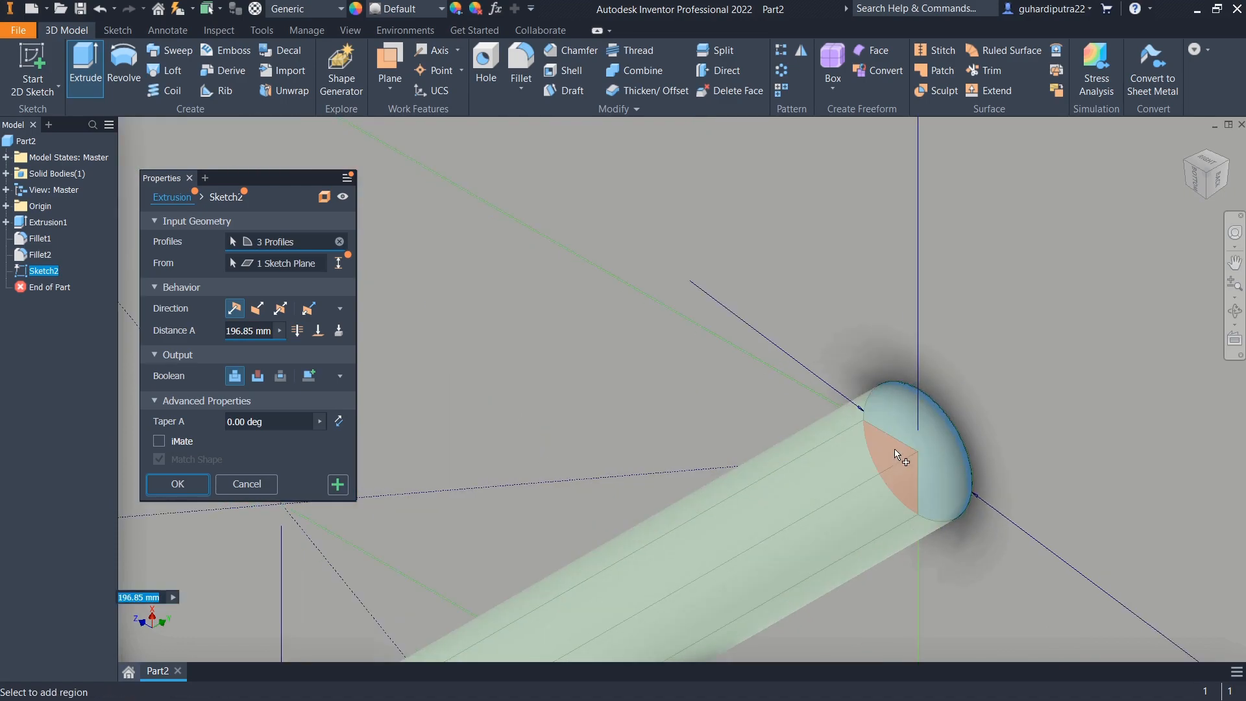
click(898, 453)
- Add both regions of each of the first rectangle's two remaining corner circles to the extrusion and switch its operation to Cut
scroll(898, 452, down, 4)
scroll(733, 484, up, 6)
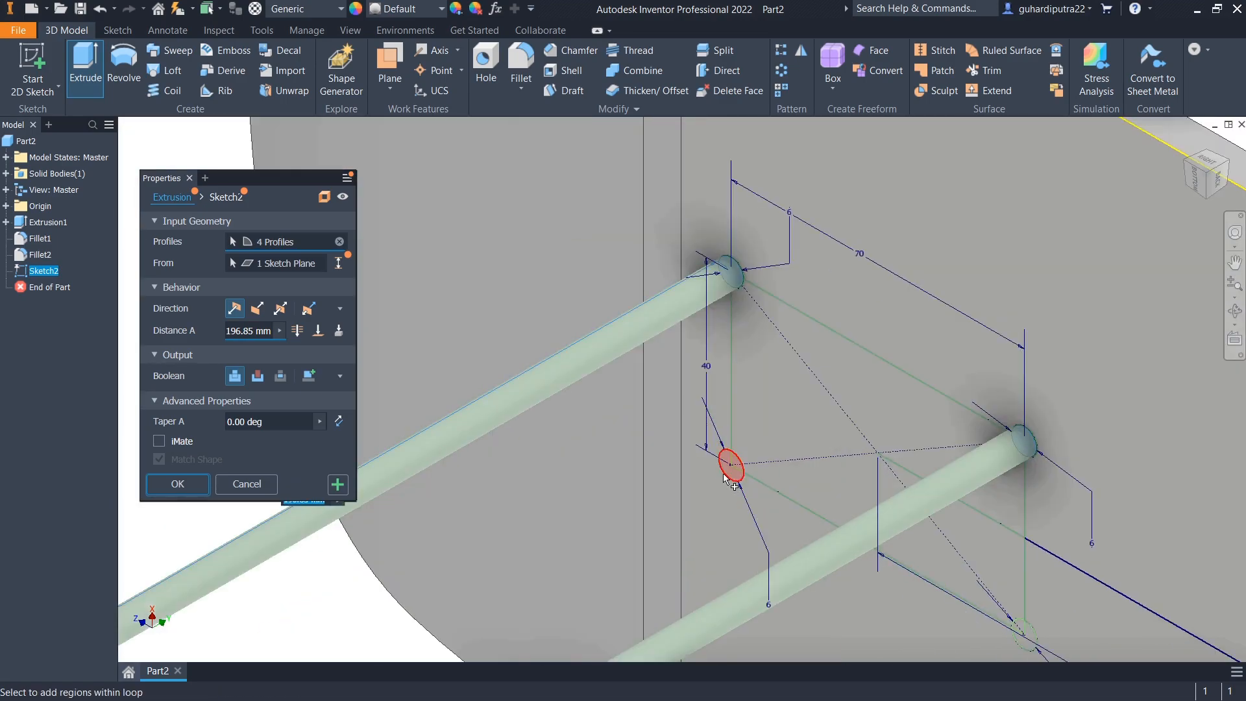
click(743, 452)
click(741, 452)
scroll(741, 449, down, 6)
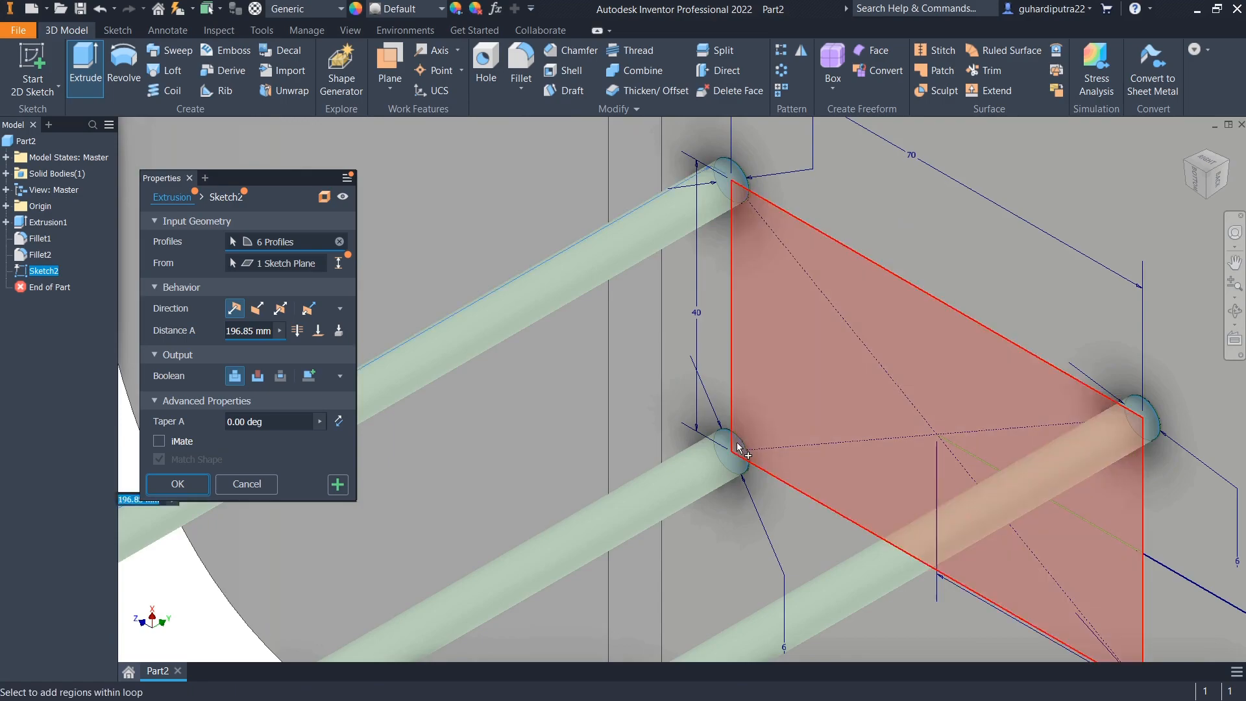
scroll(876, 544, up, 2)
scroll(878, 544, up, 3)
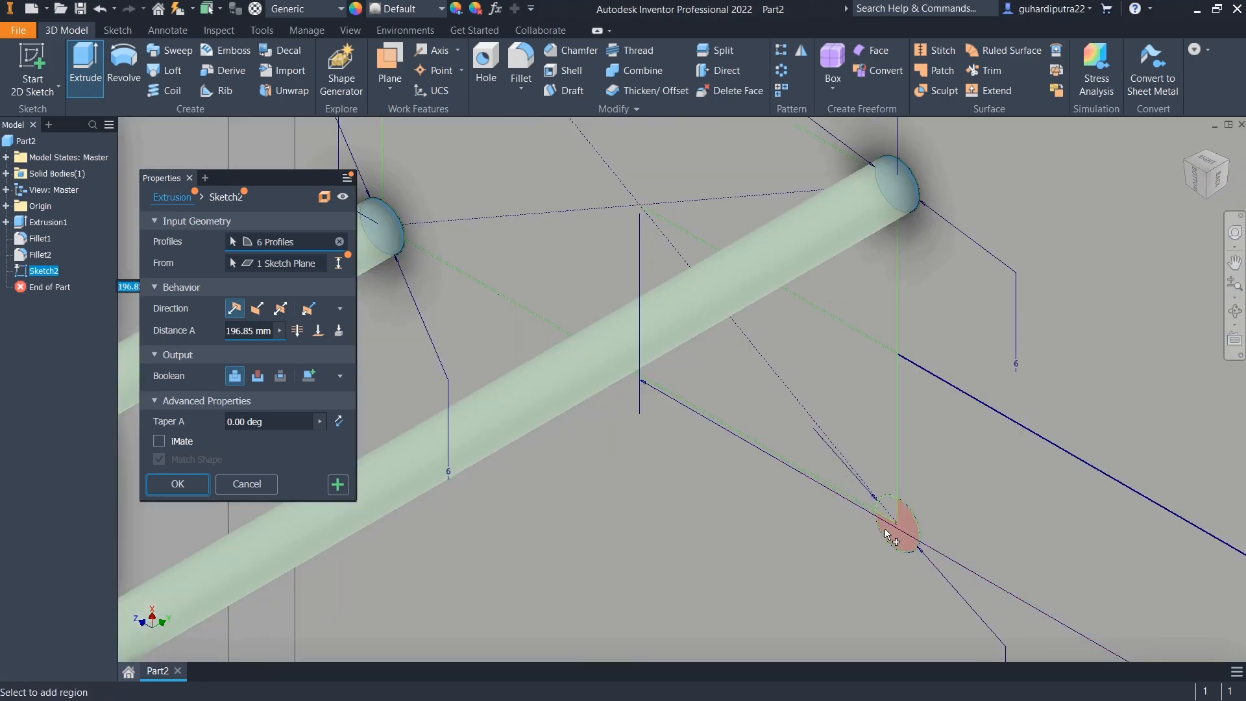
click(891, 536)
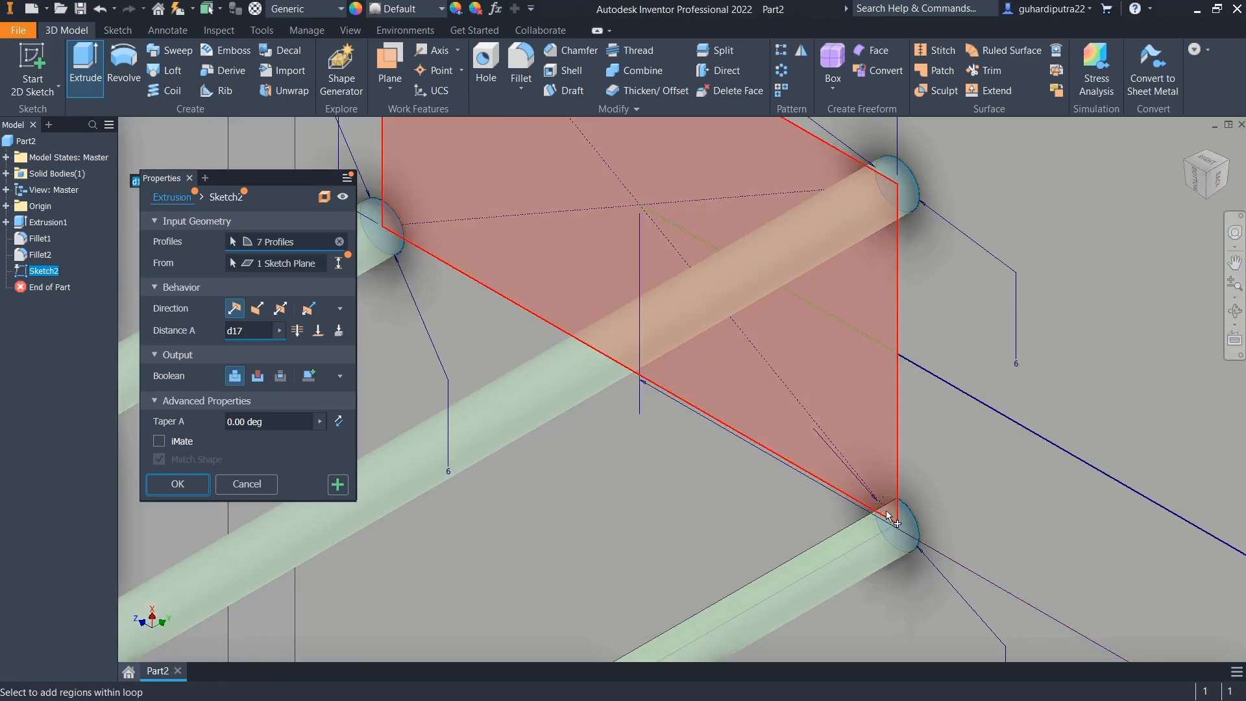
click(887, 510)
scroll(886, 508, down, 3)
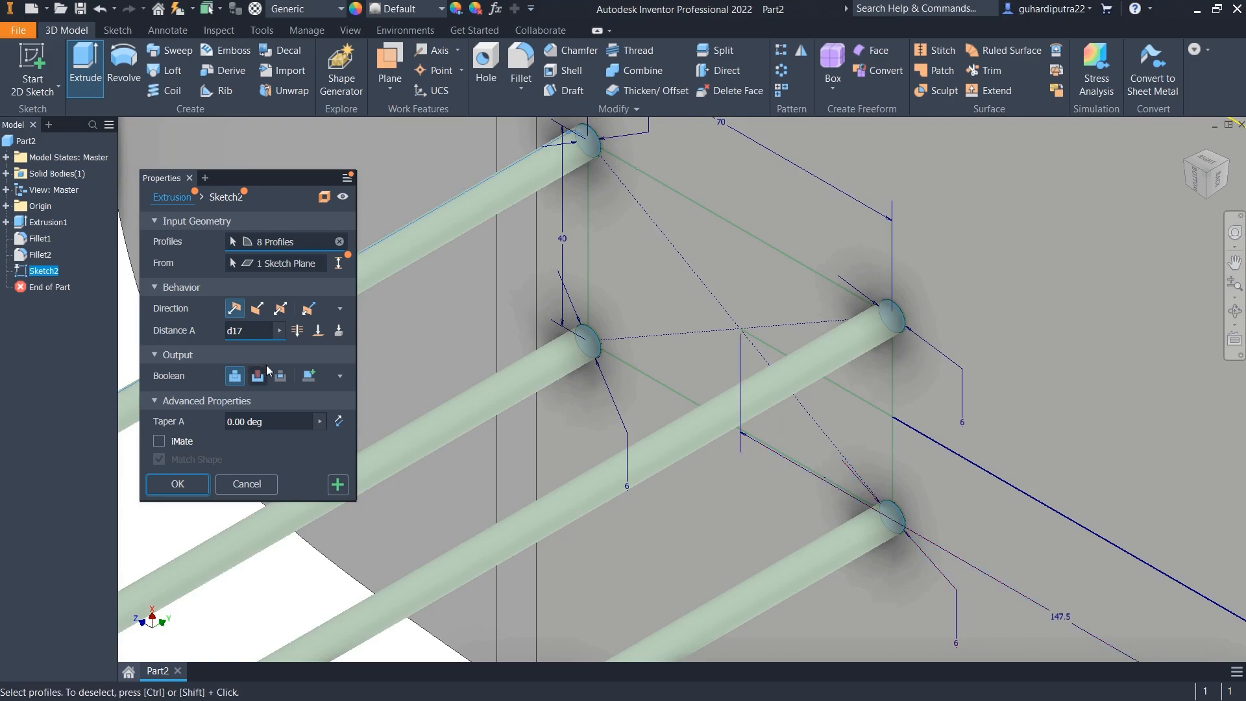
click(262, 375)
scroll(839, 466, down, 4)
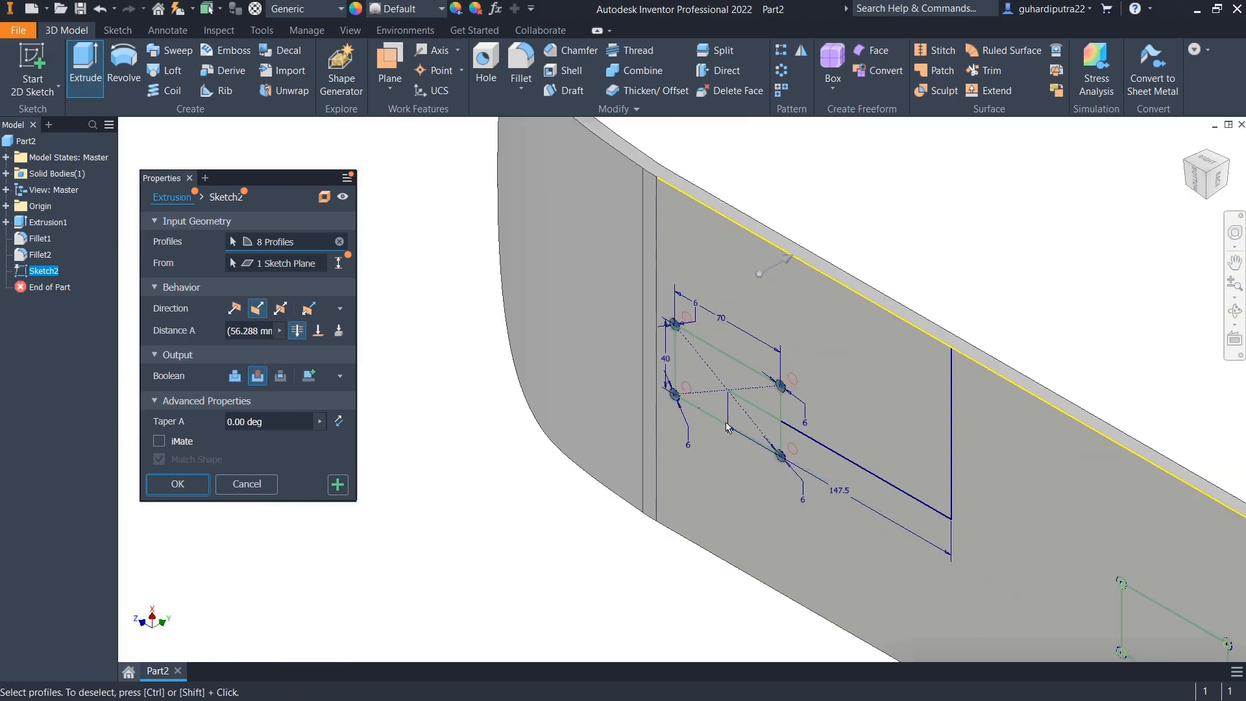
- Add both regions of each of the mirrored rectangle's two corner circles nearest the first rectangle to the cut
middle_drag(916, 465, 698, 303)
scroll(922, 435, up, 5)
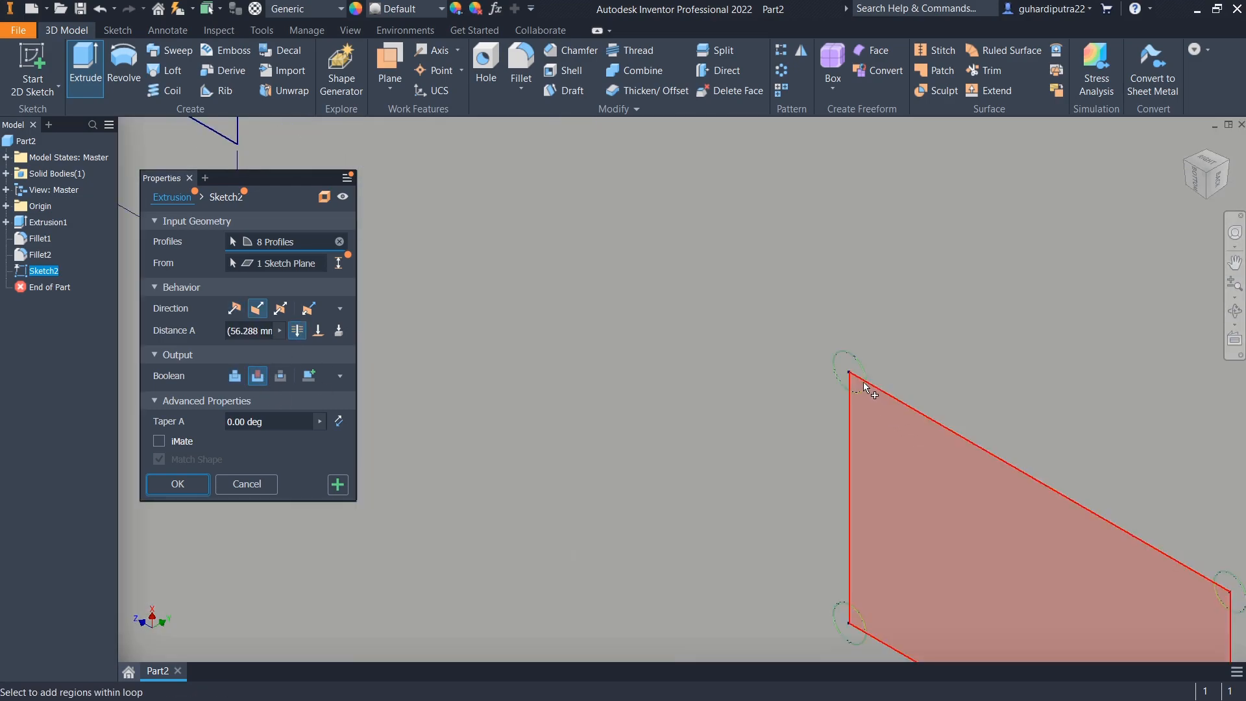
click(858, 373)
scroll(858, 377, up, 2)
click(859, 390)
scroll(860, 392, down, 5)
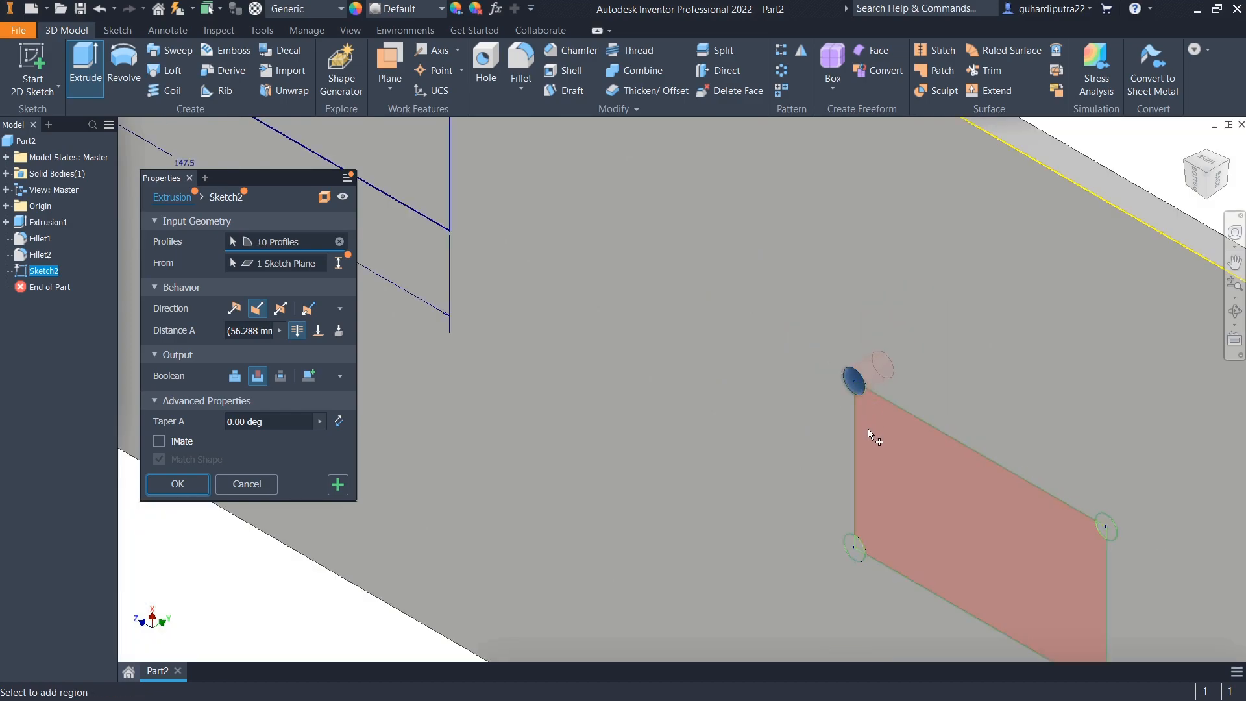
scroll(866, 499, up, 5)
click(829, 493)
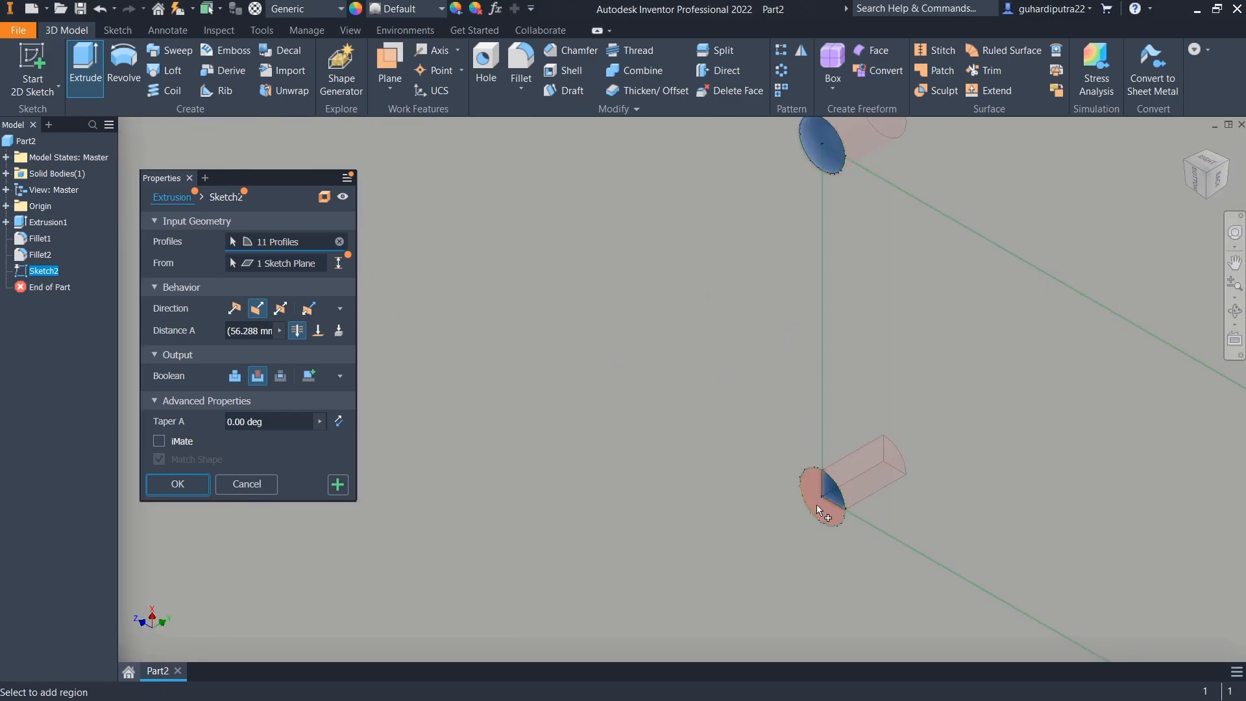
click(822, 512)
- Add the mirrored rectangle's two far corner circles to the profiles, leave out its inner region, and complete the cut through the deck
scroll(843, 500, down, 5)
click(996, 498)
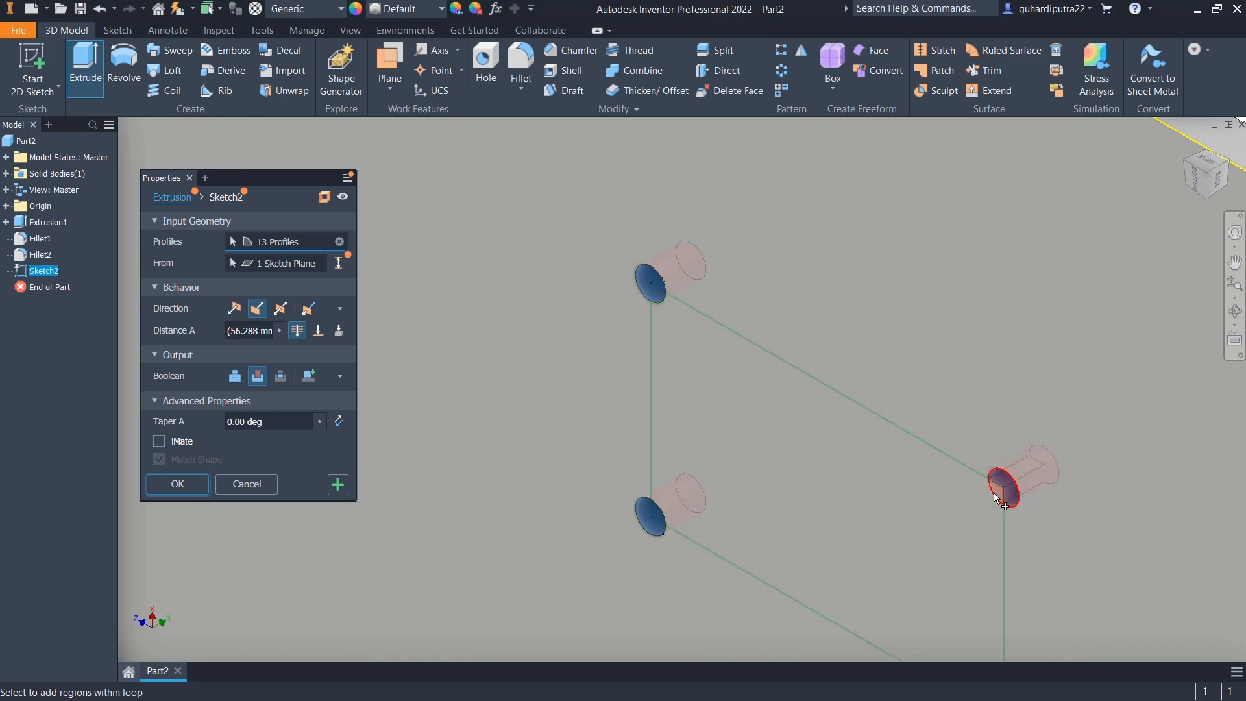
click(1000, 492)
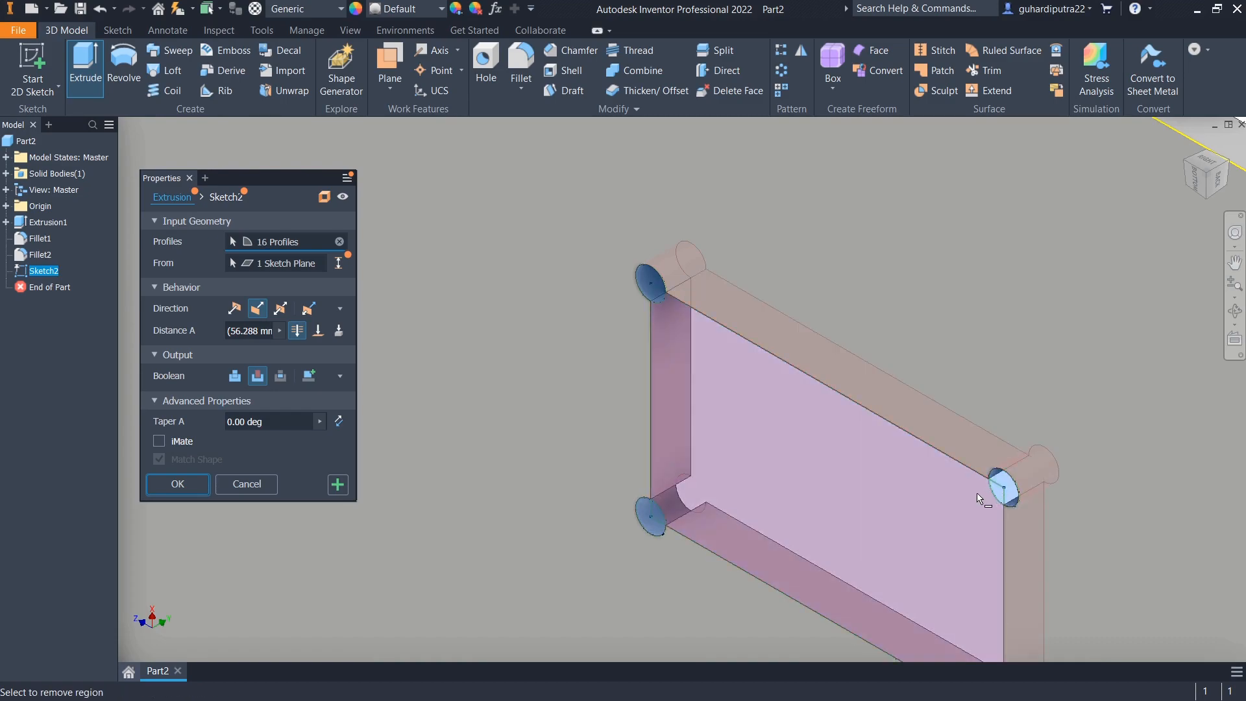
click(979, 498)
scroll(996, 494, down, 4)
scroll(994, 567, up, 5)
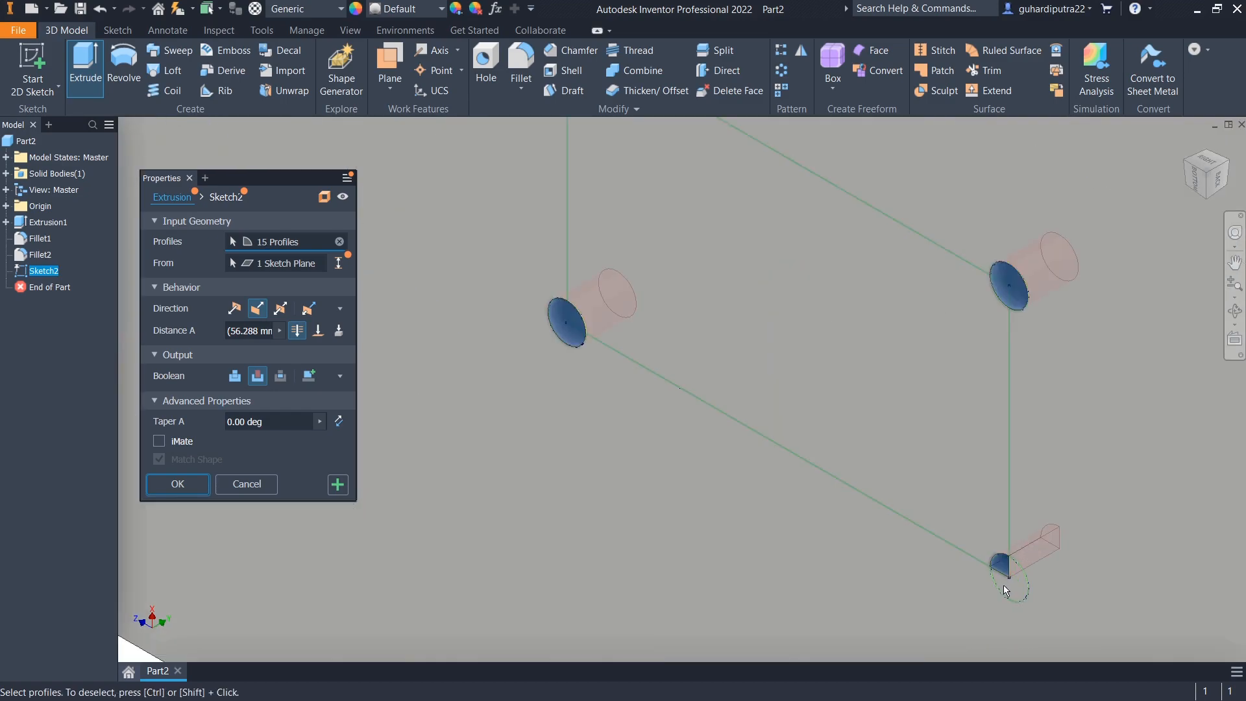
click(1006, 587)
scroll(1008, 584, down, 3)
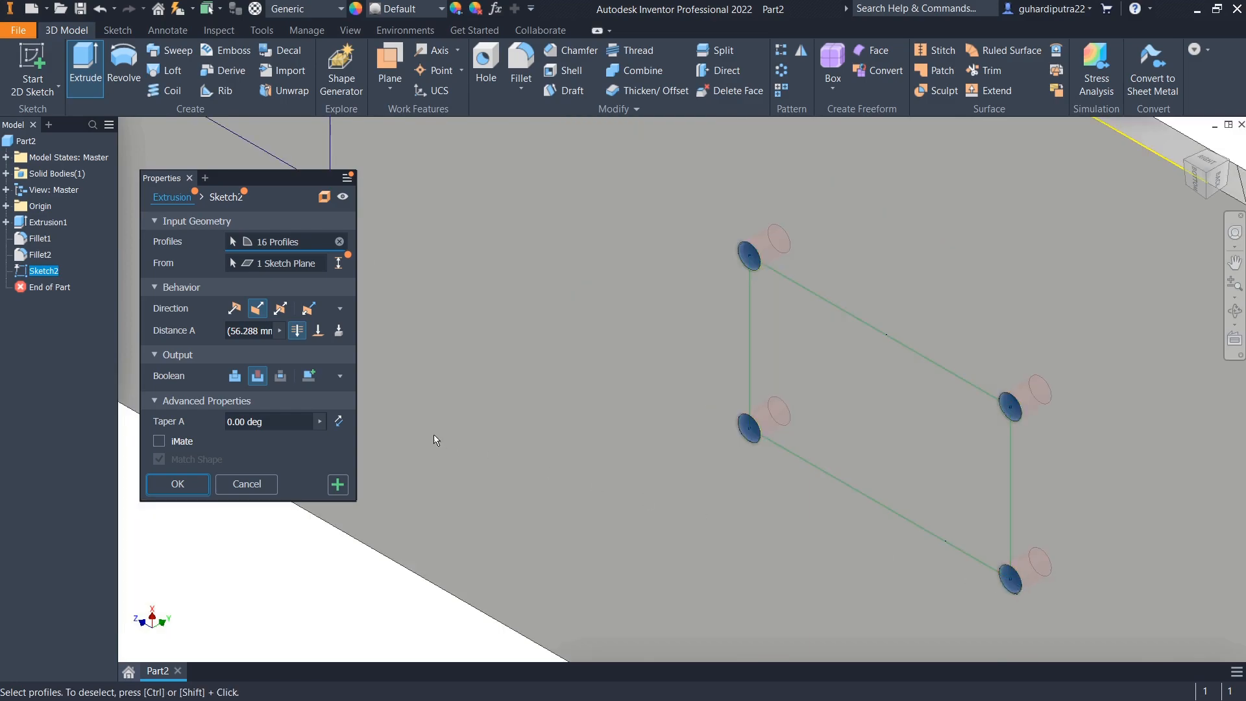
click(178, 485)
scroll(665, 471, down, 5)
shift+middle_drag(568, 450, 329, 495)
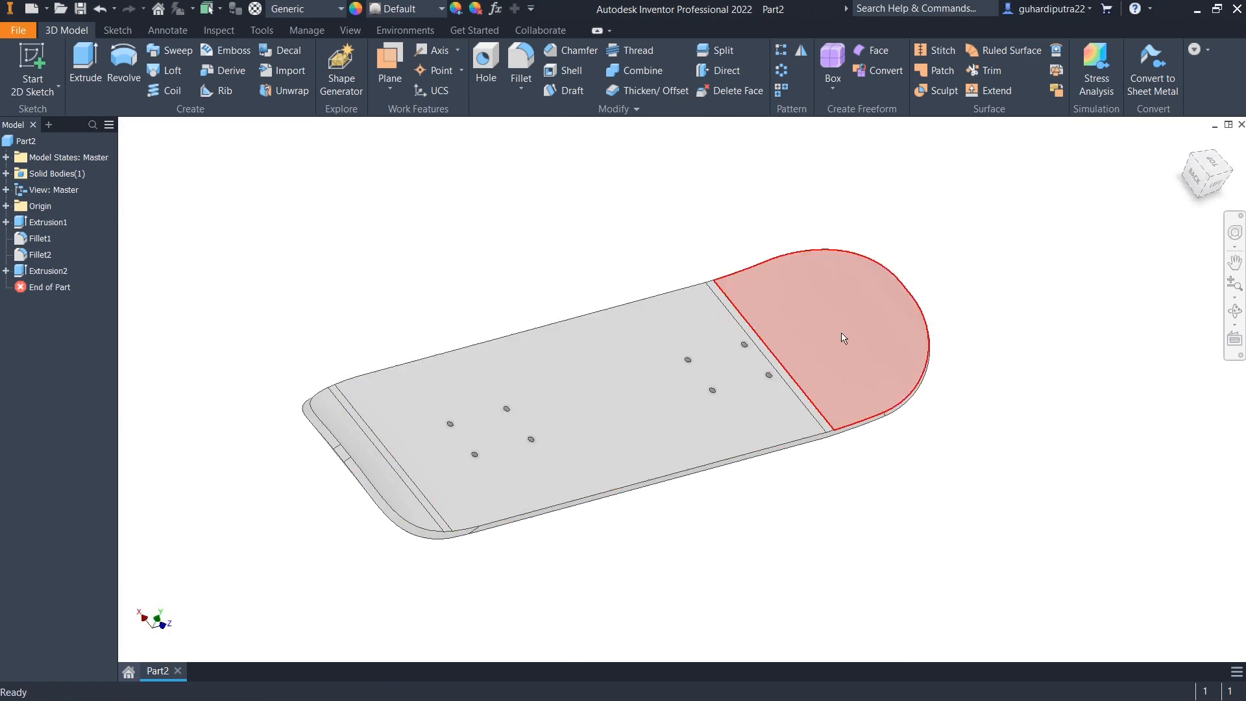
click(1213, 183)
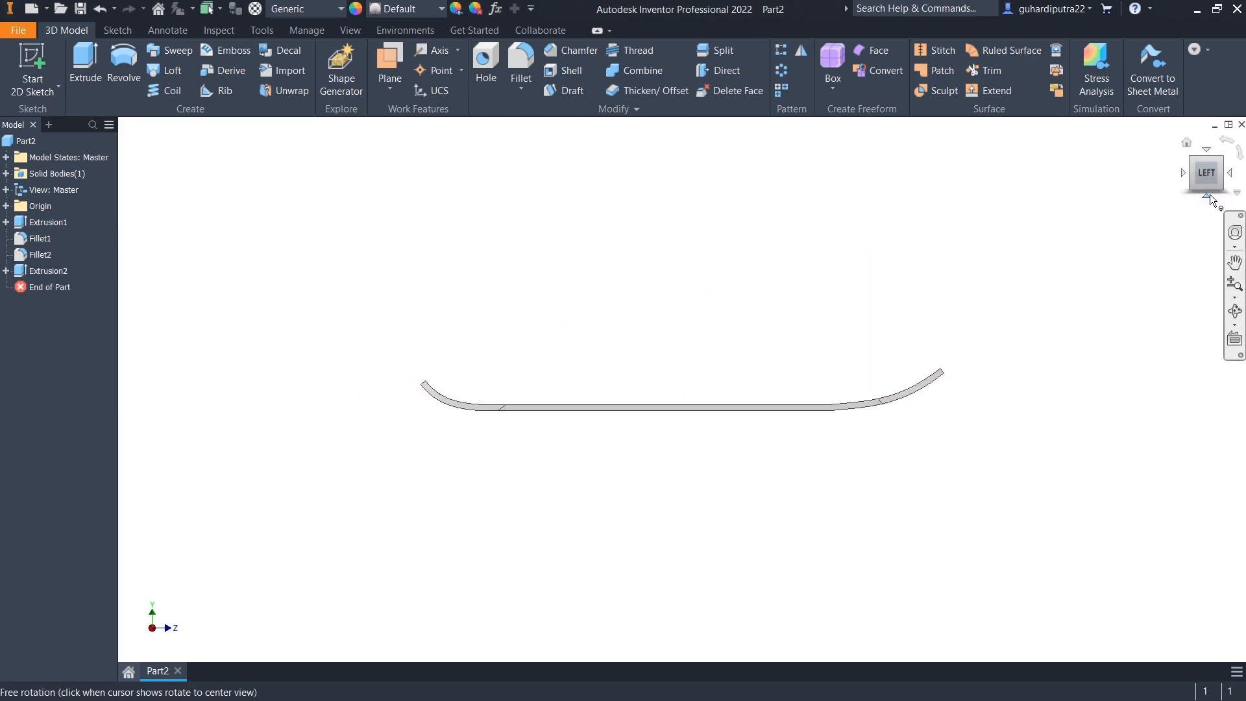
click(1207, 193)
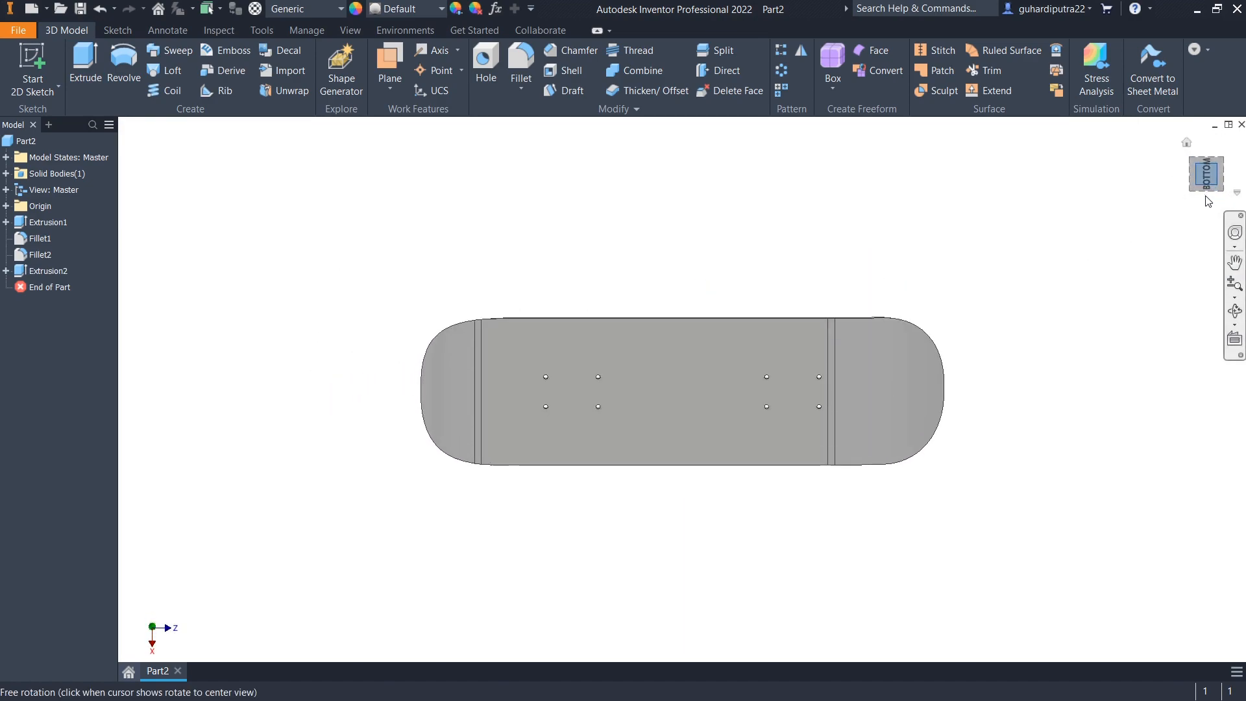
- Start a 0.5 mm chamfer and select the top edges of the four holes at the deck's +Z end
click(1187, 145)
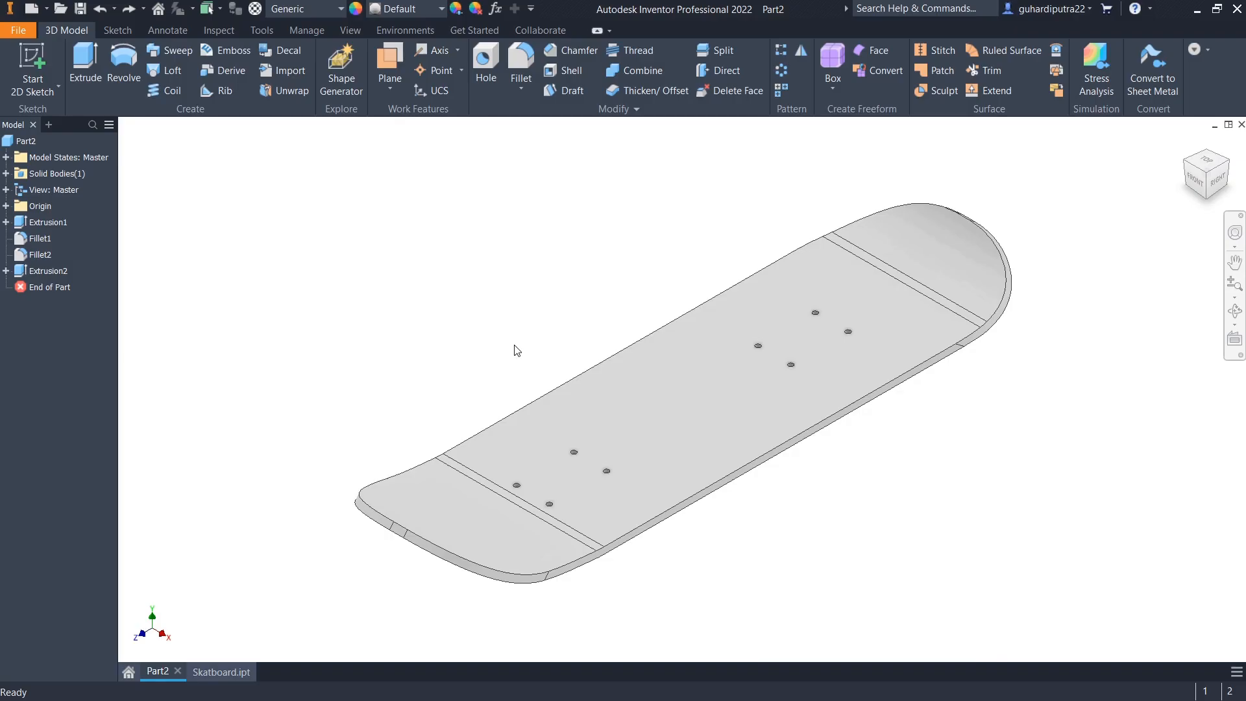
scroll(516, 488, up, 3)
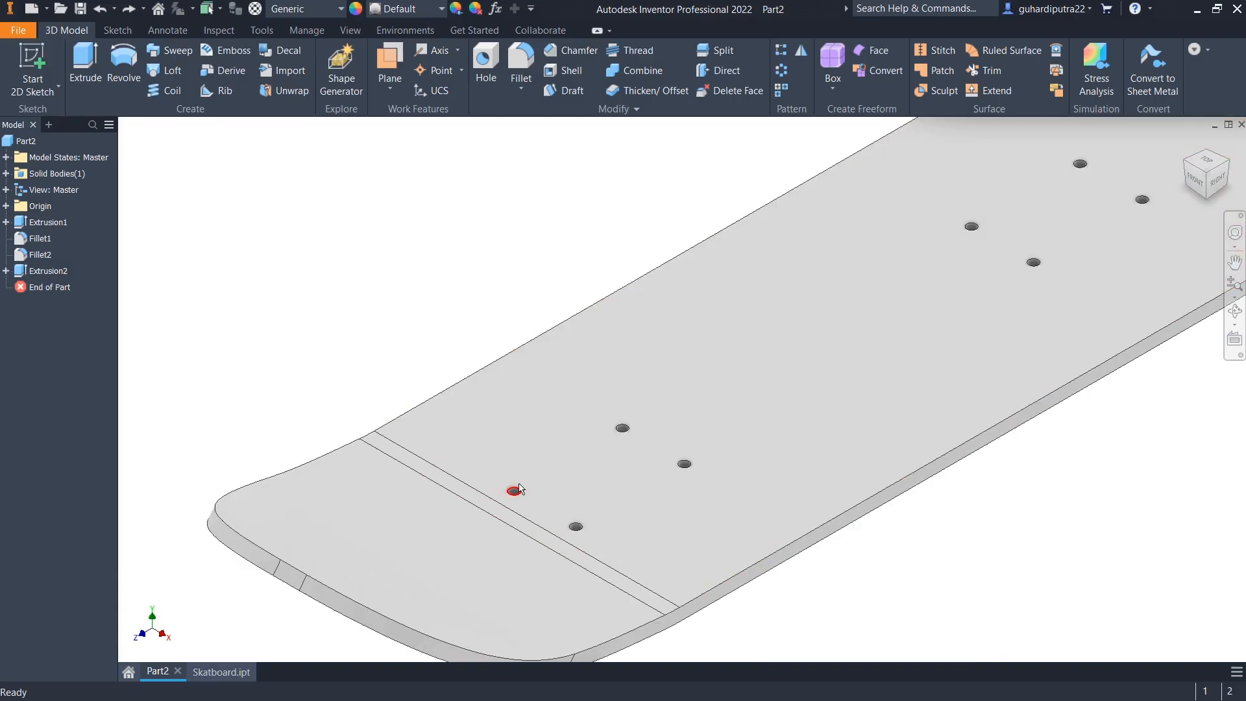
click(554, 49)
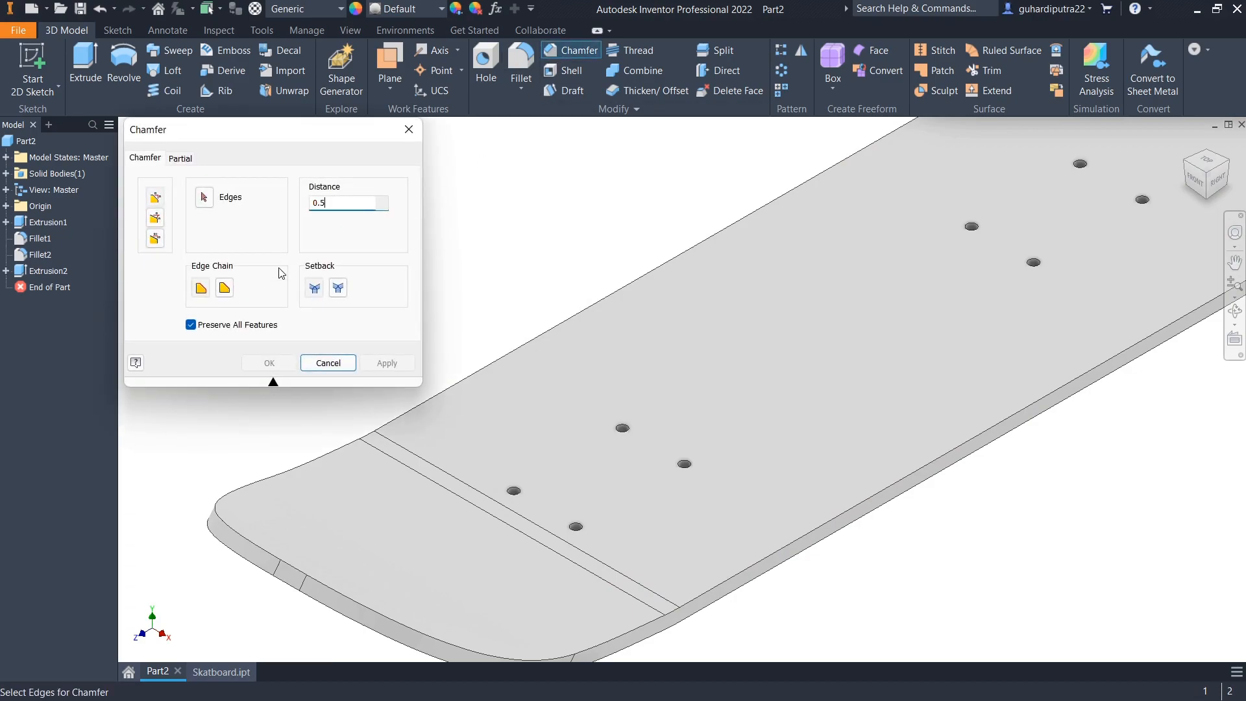
scroll(496, 506, up, 3)
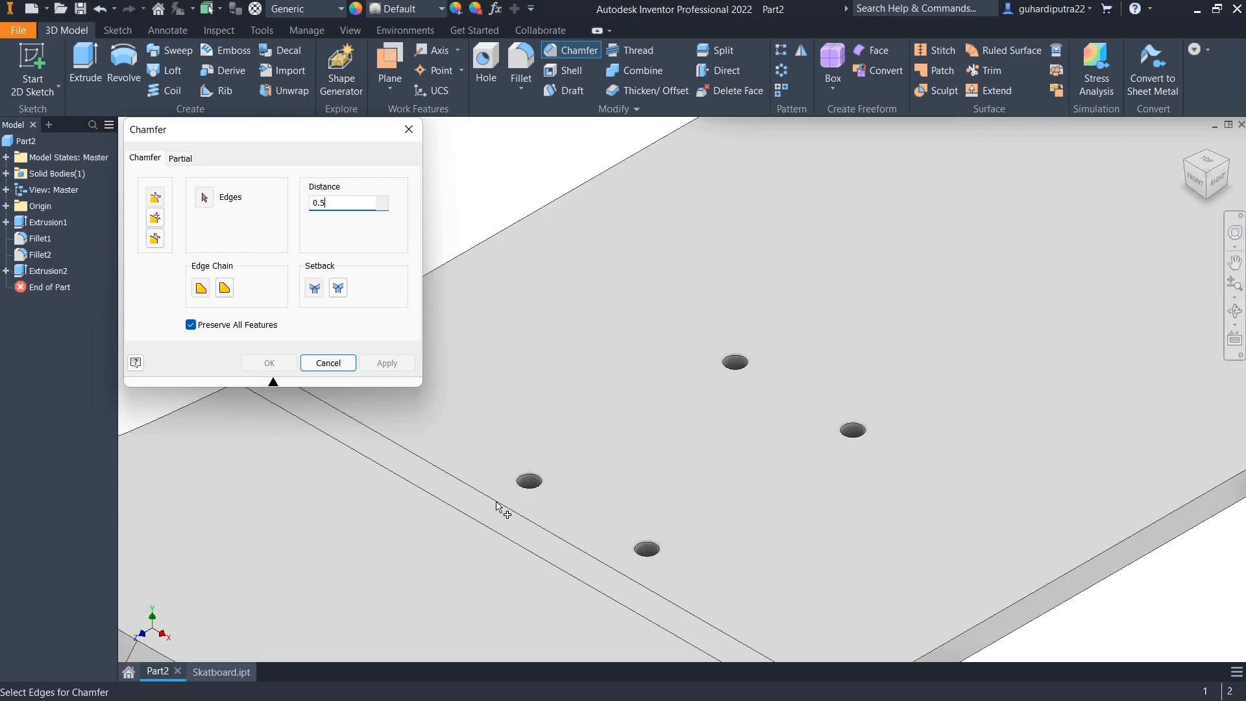
click(542, 477)
click(753, 371)
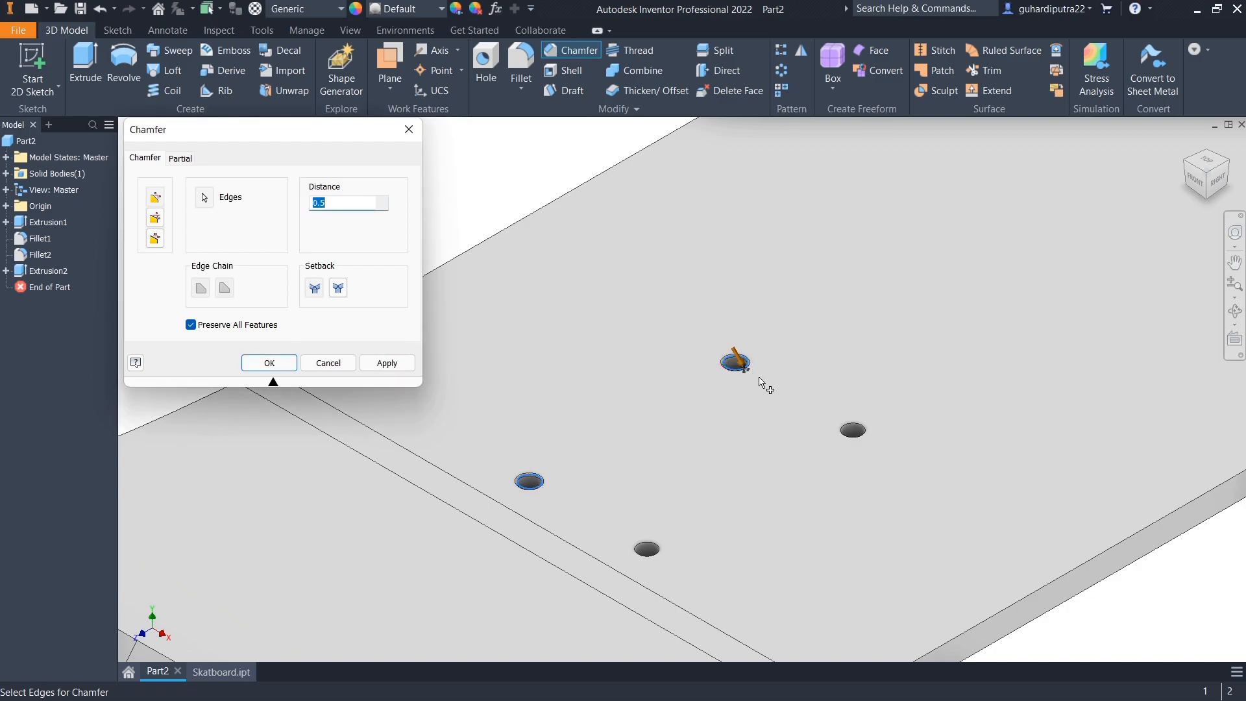
scroll(652, 555, down, 5)
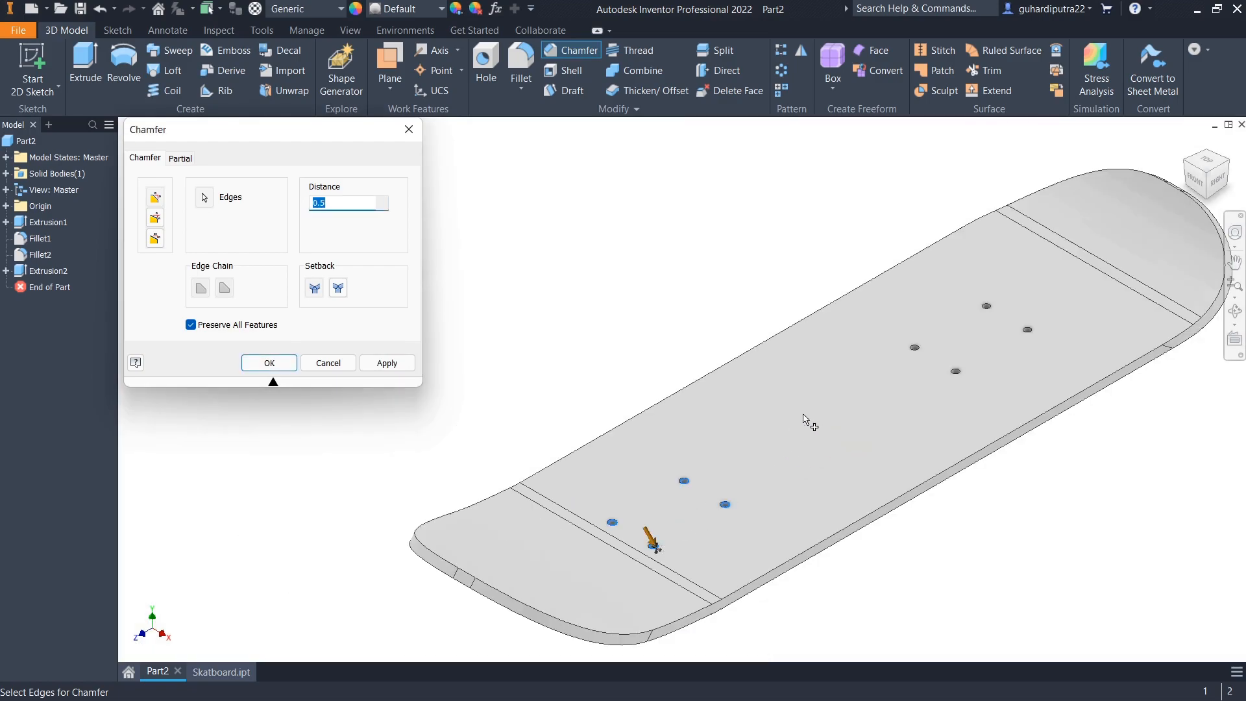
- Add the top edges of the four holes at the deck's -Z end and apply the chamfer
scroll(922, 353, up, 5)
click(924, 365)
click(1176, 220)
scroll(1066, 450, down, 2)
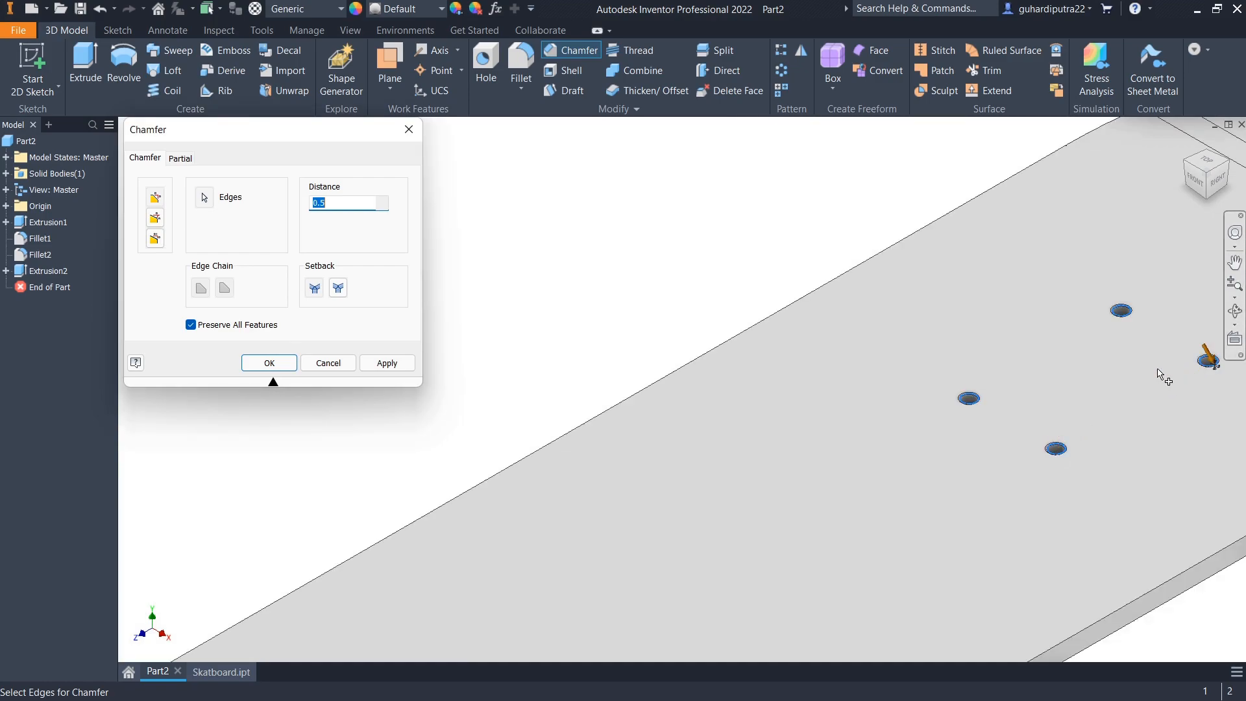
click(268, 363)
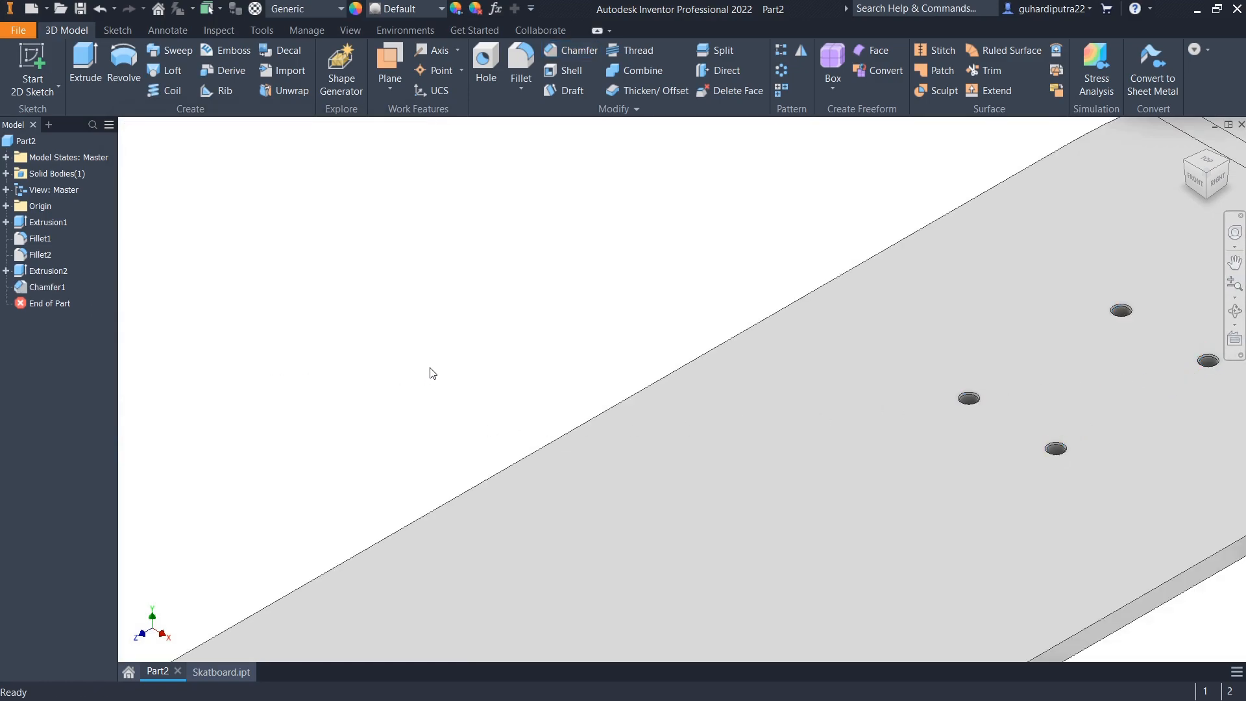
- Thread the two outer holes of the -Z set as right-hand ANSI Metric M6x1, class 6H, with a 21.5 mm depth
click(621, 56)
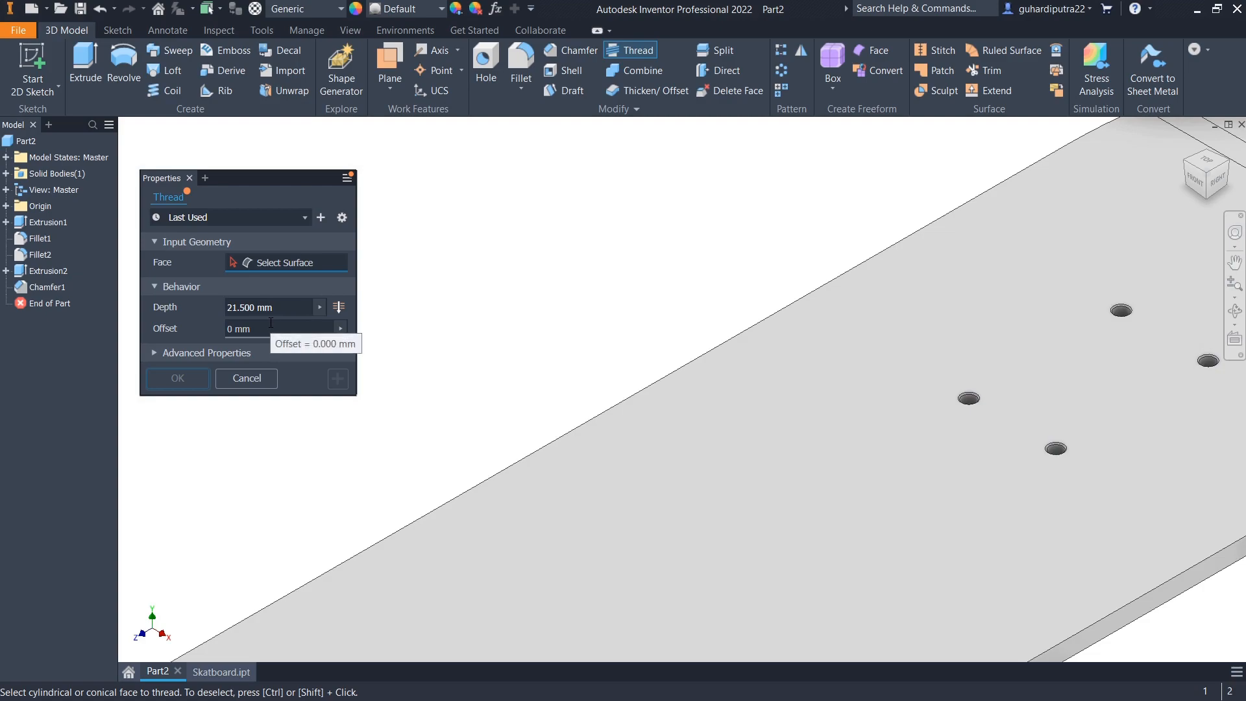
scroll(1085, 324, up, 5)
click(1103, 328)
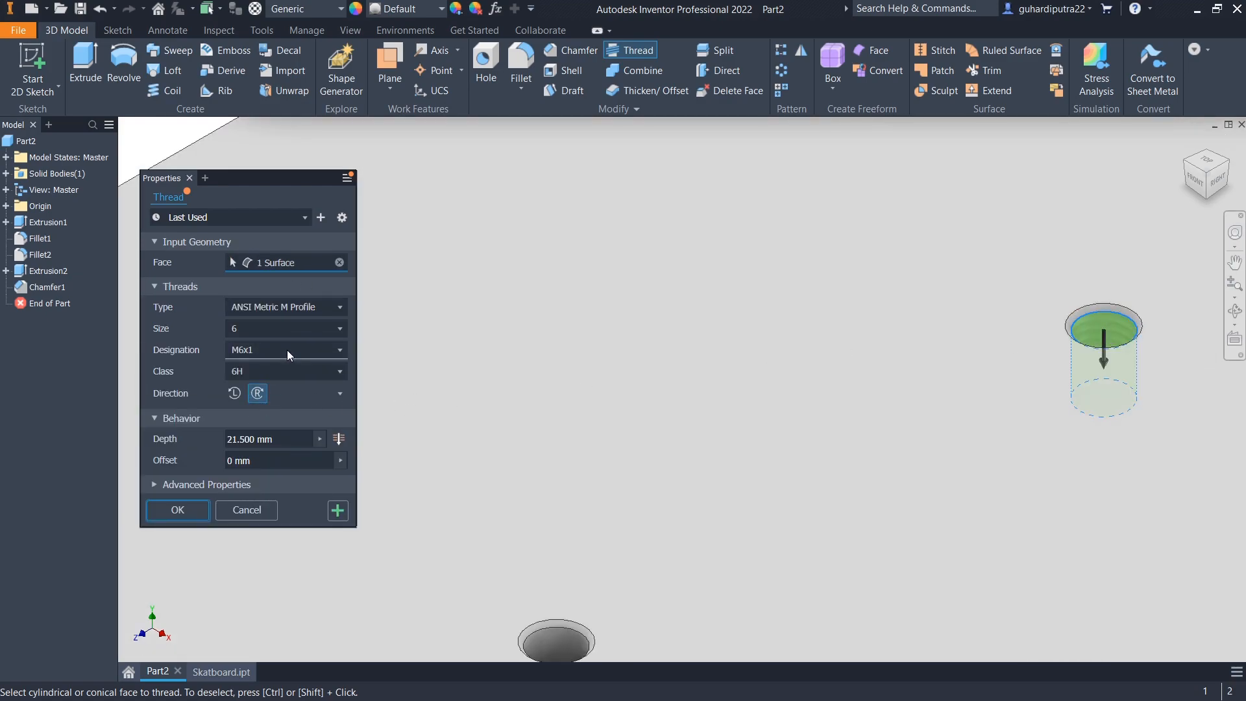
scroll(798, 386, down, 3)
scroll(1166, 467, up, 3)
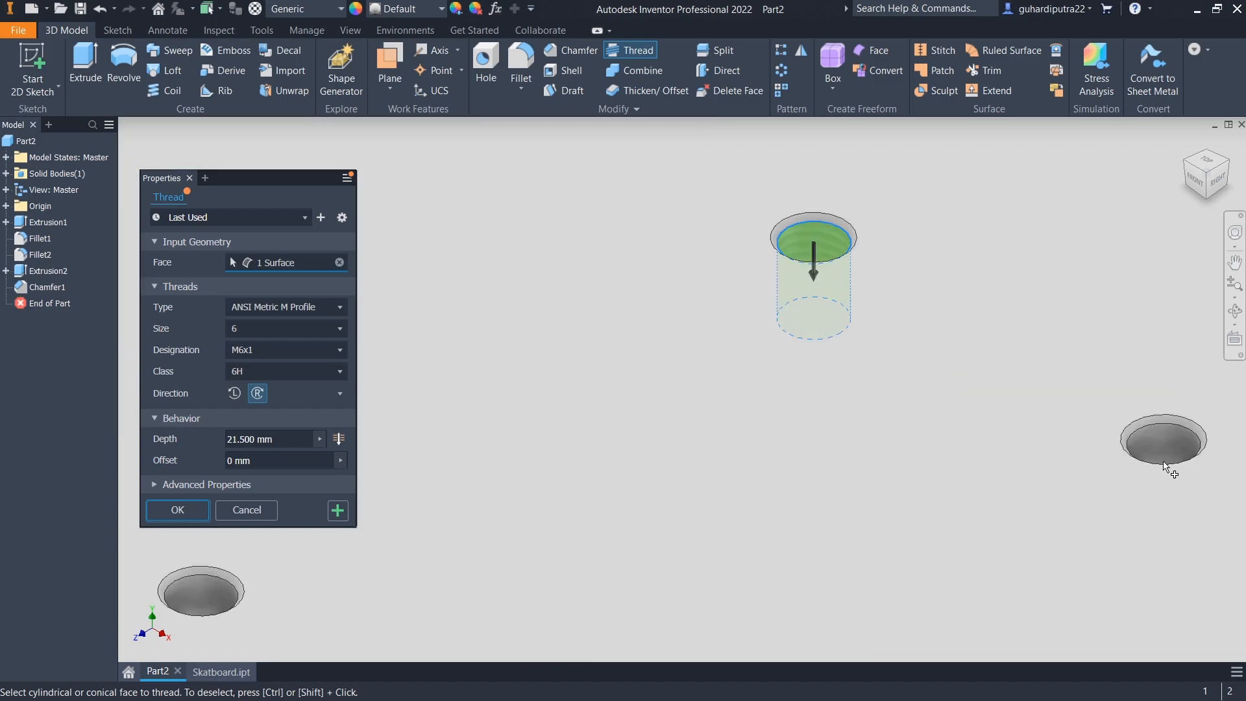
click(336, 510)
click(1166, 444)
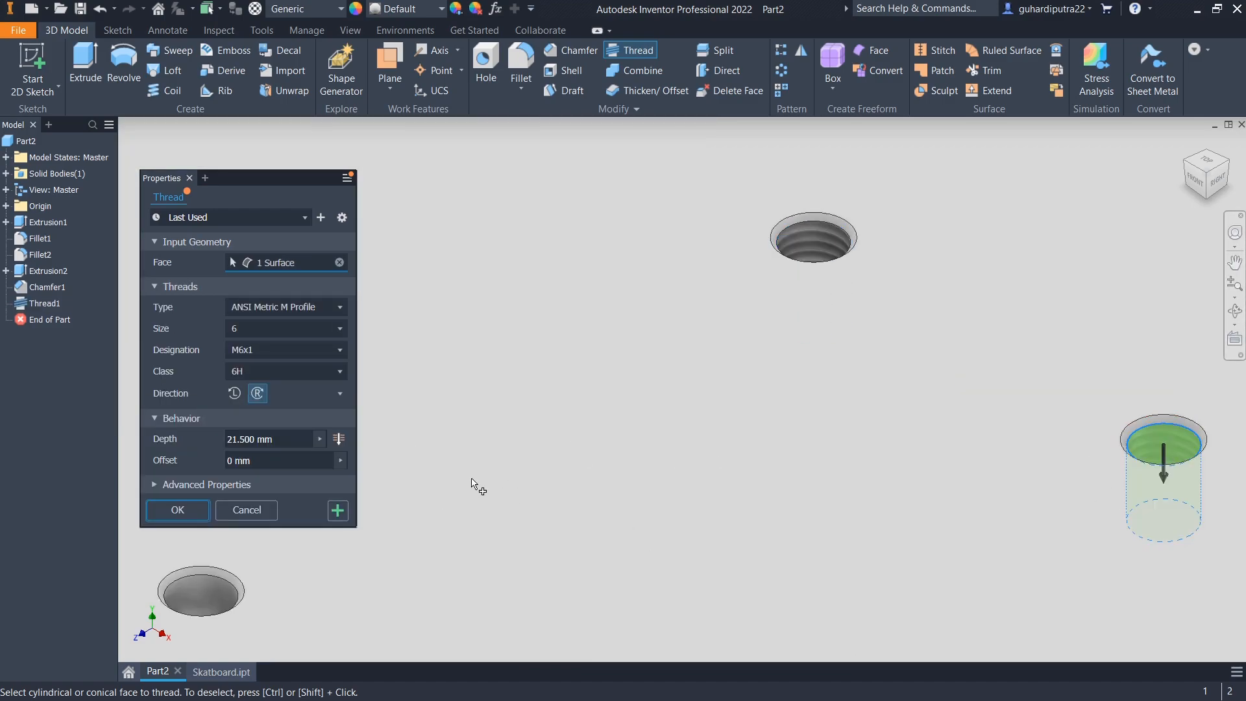
click(337, 510)
- Apply the same M6x1 thread, 21.5 mm deep, to the two inner holes of the -Z set
scroll(459, 568, down, 3)
click(475, 399)
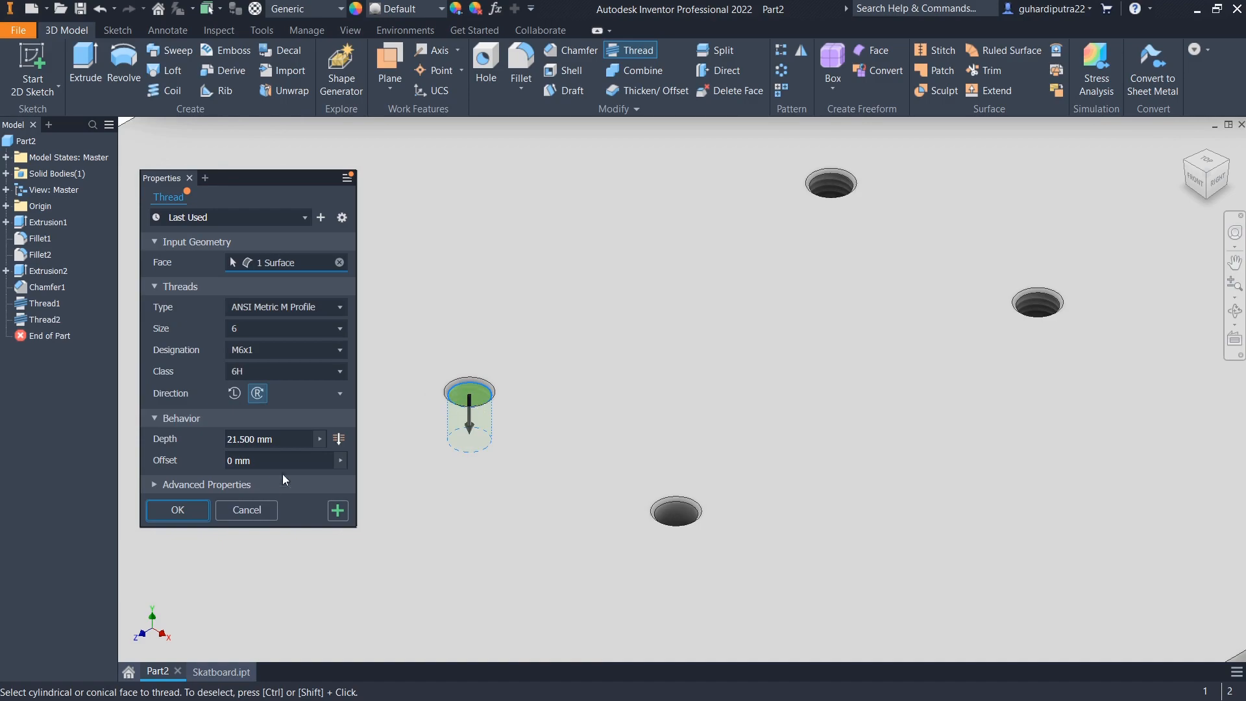
click(334, 512)
click(678, 517)
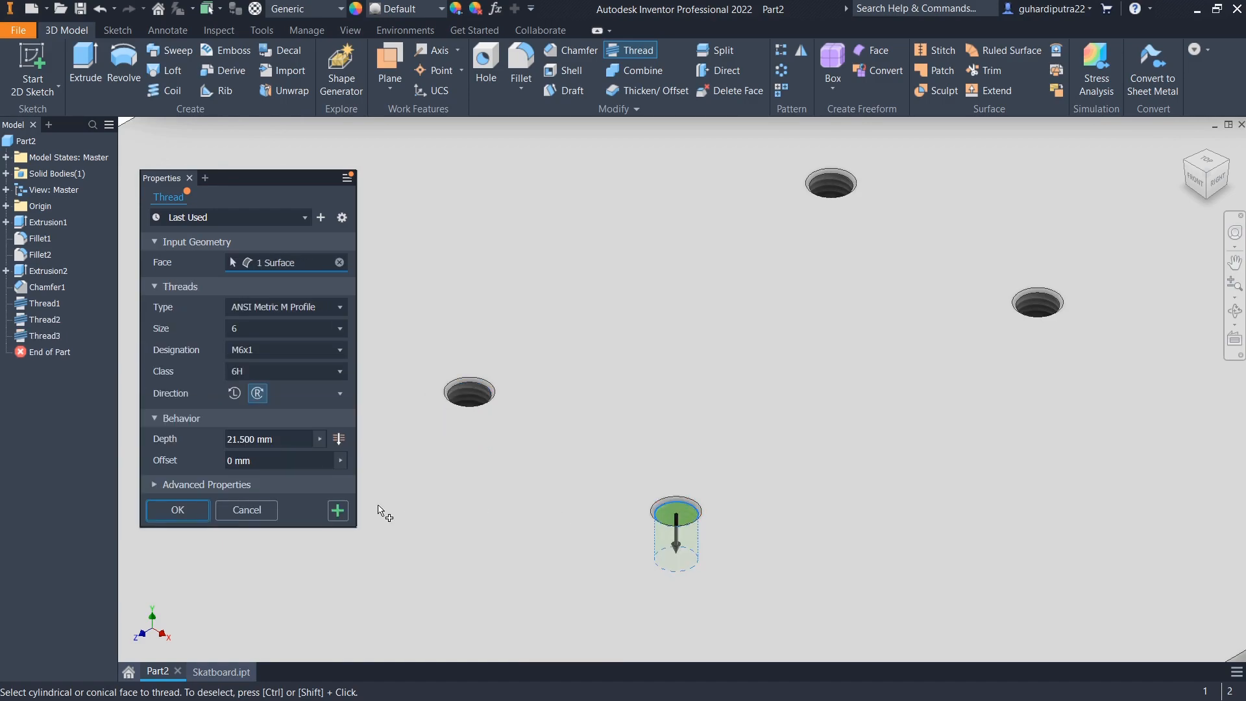
click(338, 511)
- Apply the same M6x1 thread, 21.5 mm deep, to the two inner holes of the +Z set
scroll(495, 517, up, 5)
scroll(389, 556, down, 8)
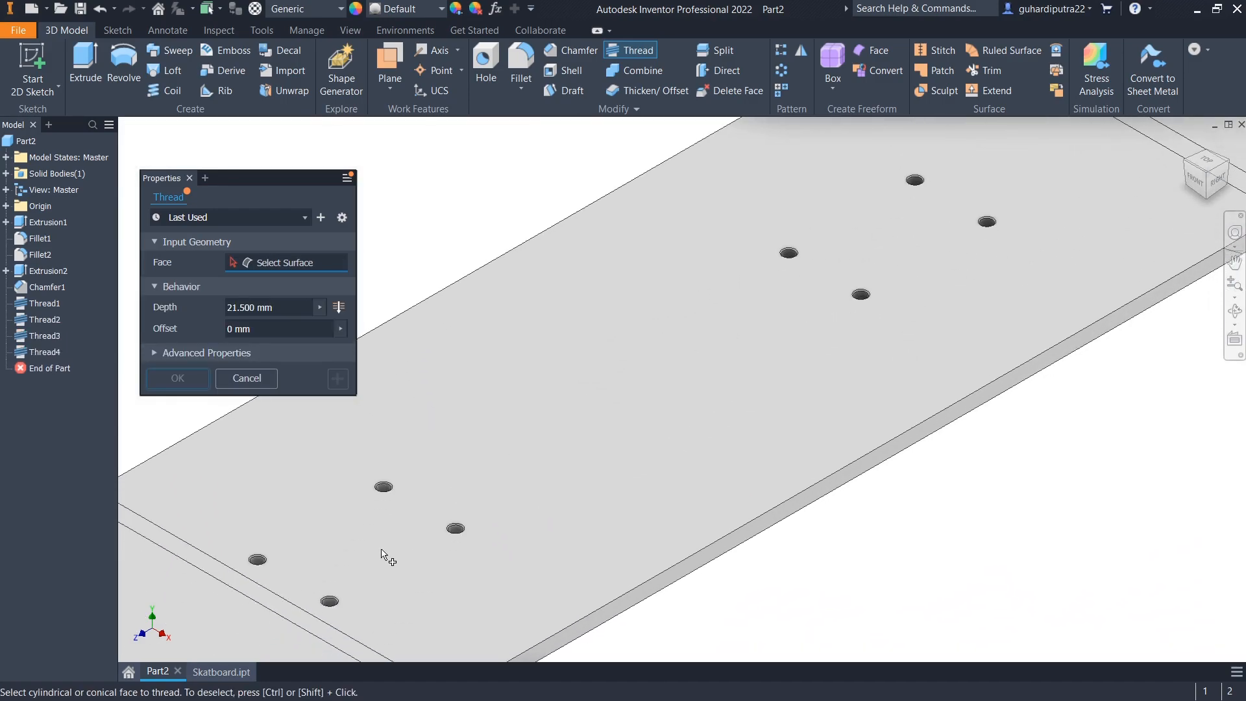
scroll(406, 461, down, 2)
click(414, 483)
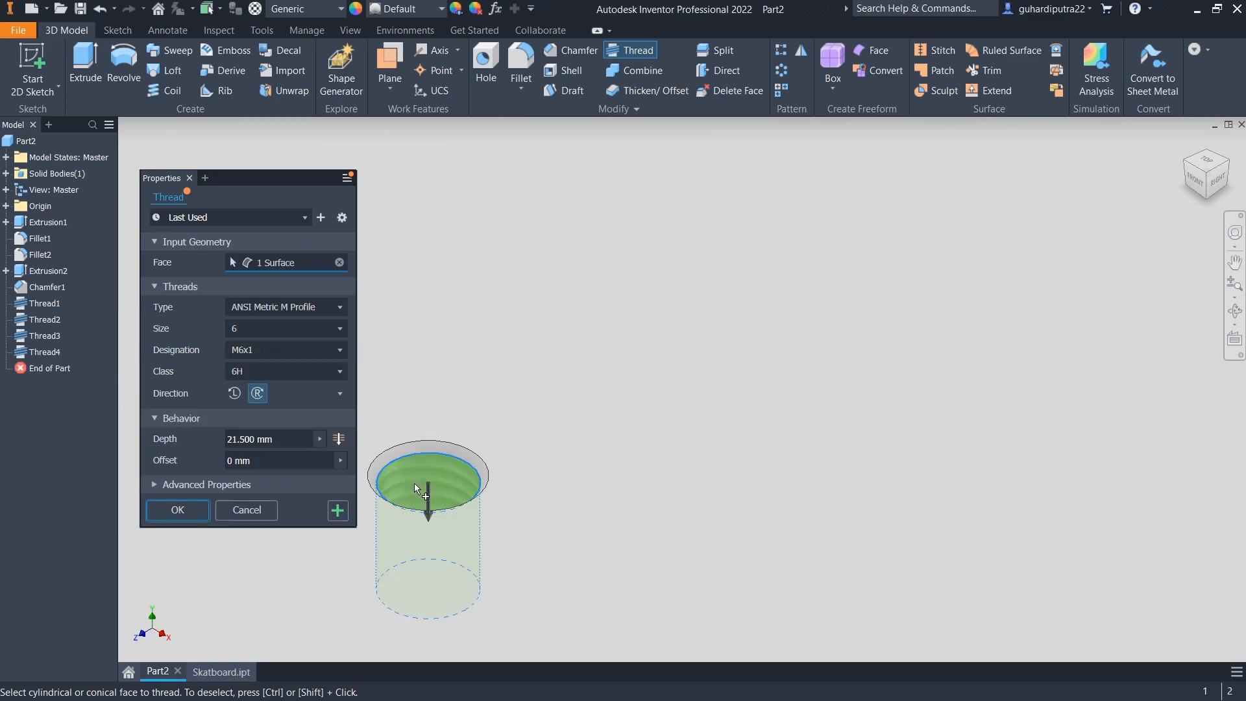
click(338, 510)
scroll(558, 590, down, 3)
click(557, 613)
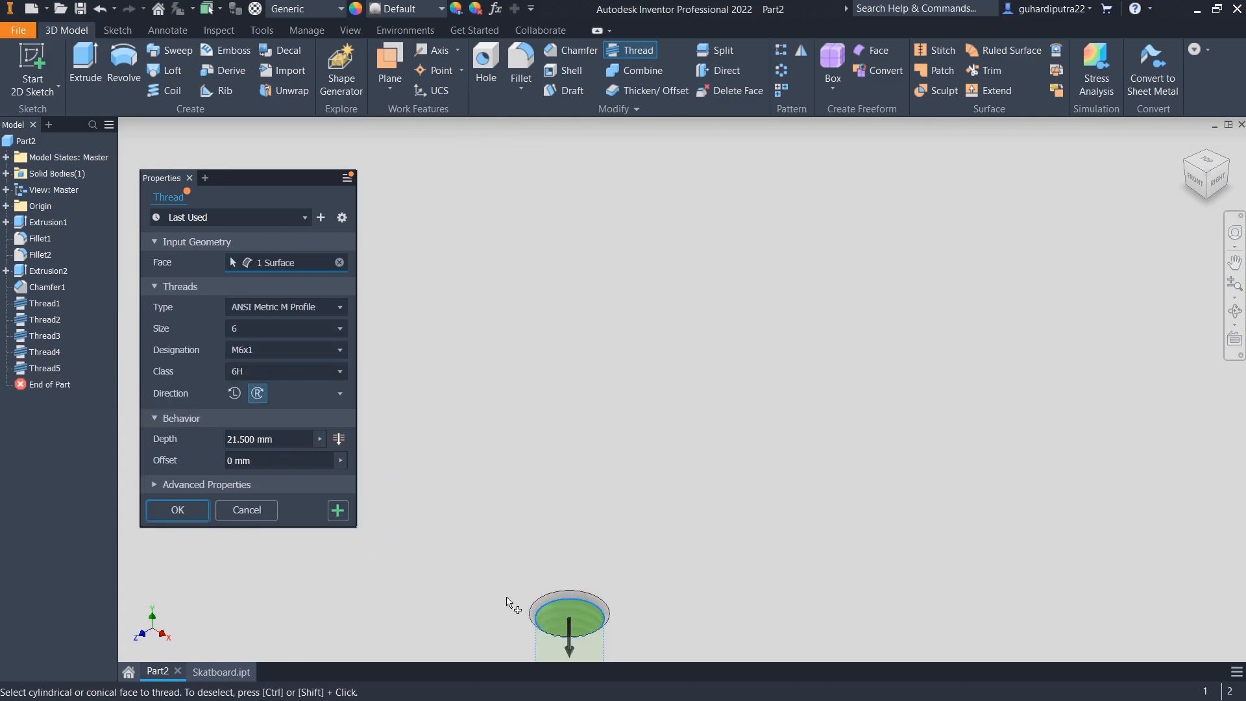
click(337, 511)
- Apply the same M6x1 thread, 21.5 mm deep, to the two outer holes of the +Z set
scroll(656, 459, up, 5)
scroll(561, 429, down, 7)
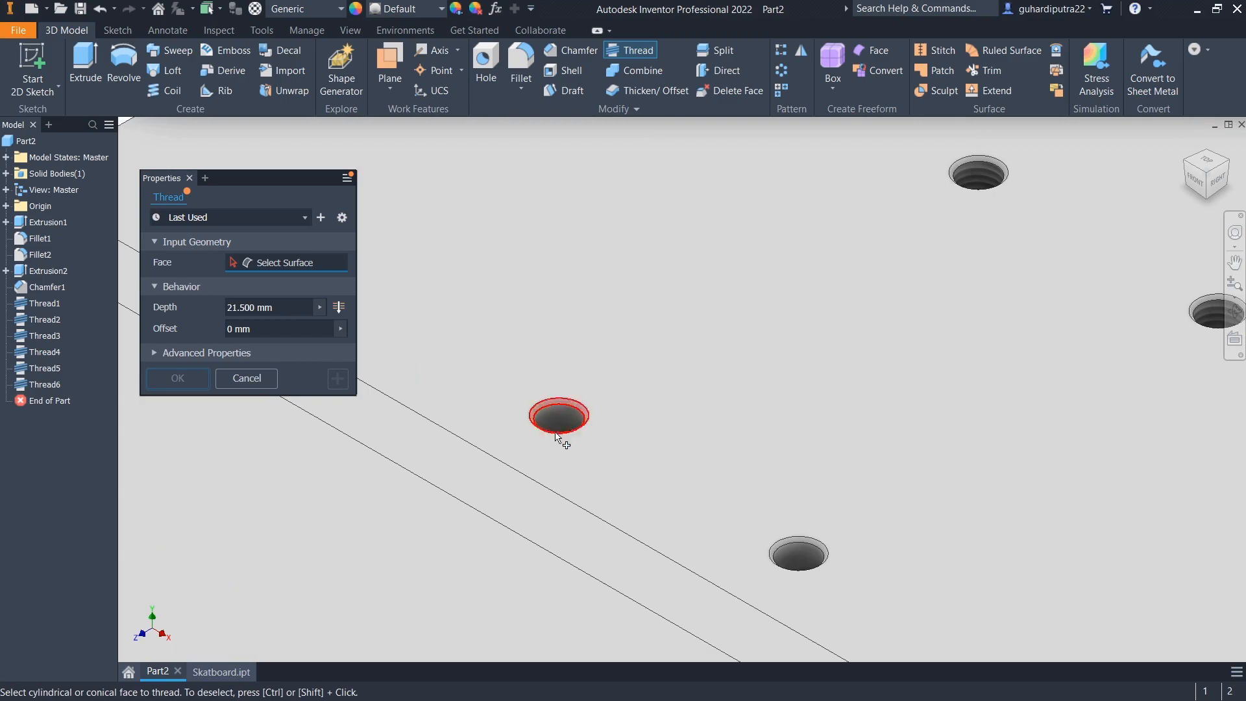
click(560, 422)
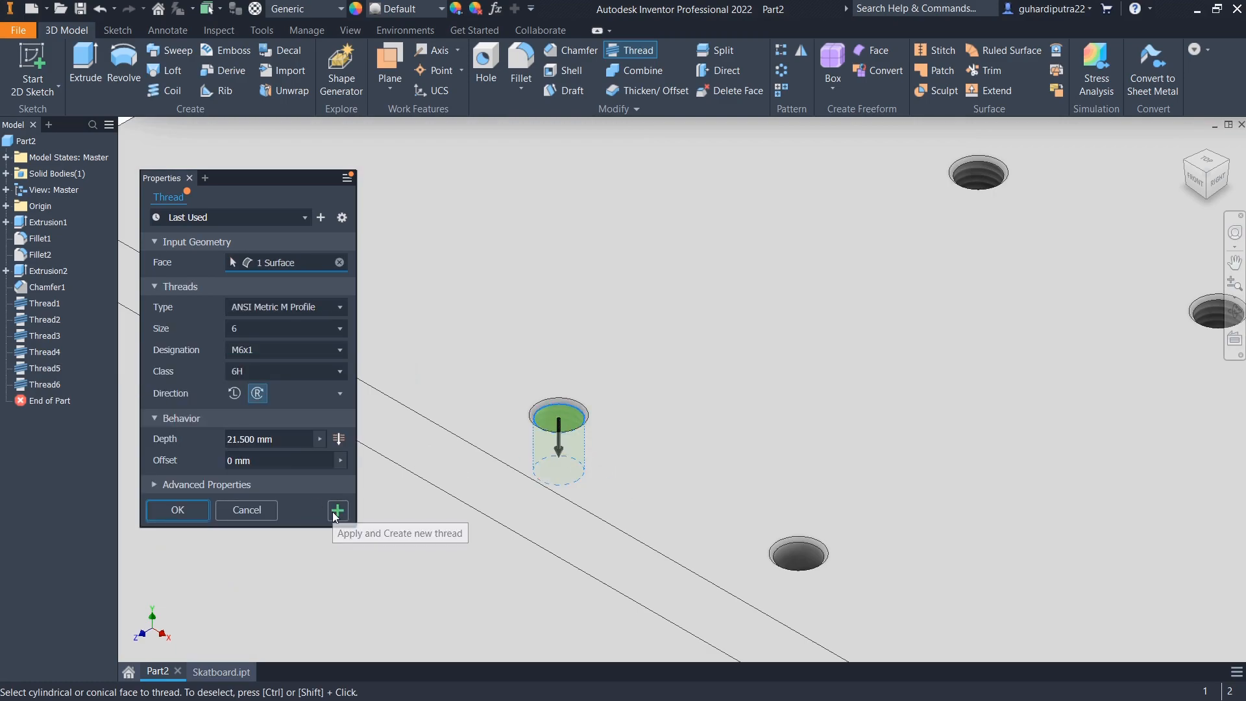
click(336, 510)
click(795, 558)
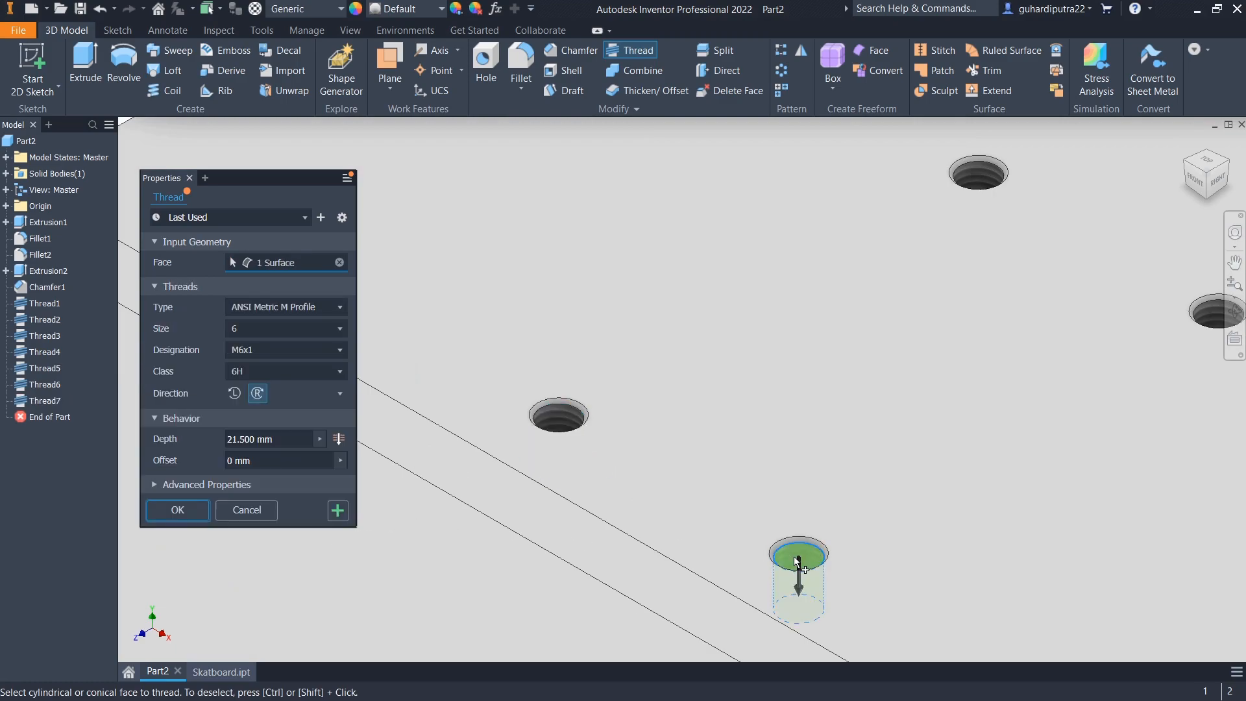
click(186, 514)
- Apply the Birch - Natural Polished appearance to the whole part
scroll(620, 447, down, 8)
middle_drag(656, 426, 576, 507)
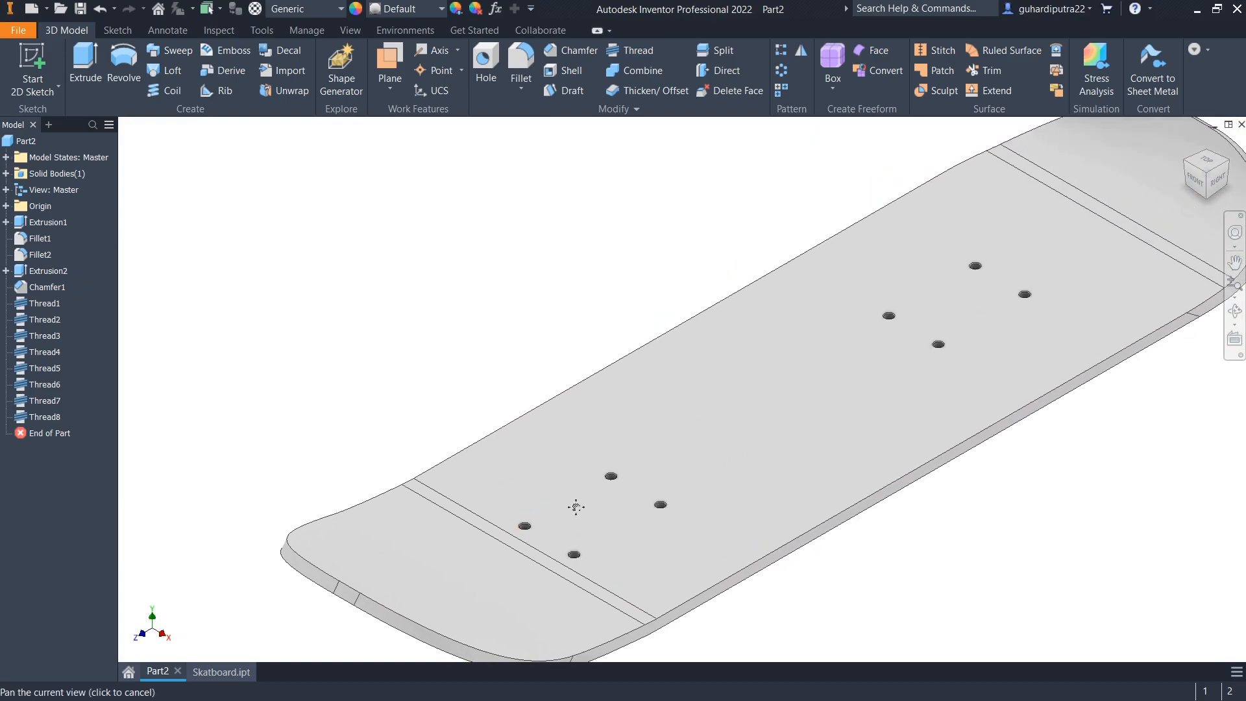
scroll(576, 507, down, 4)
click(9, 142)
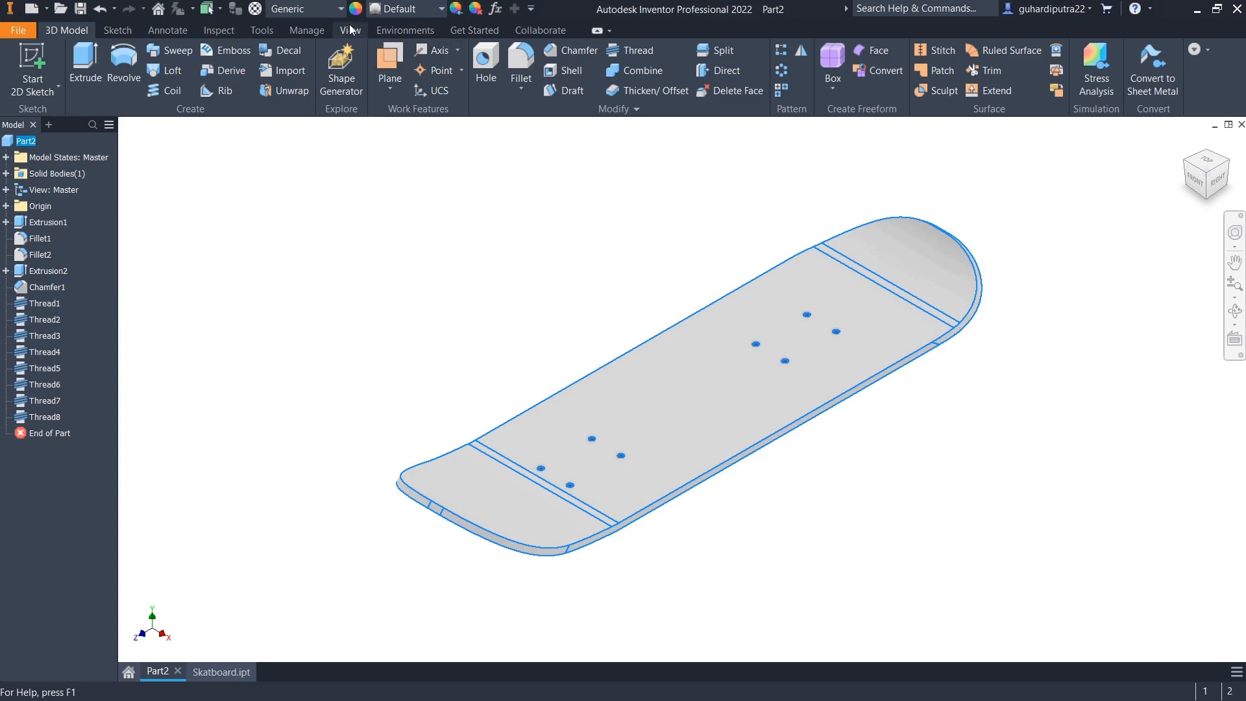
click(439, 9)
scroll(419, 109, up, 6)
scroll(419, 109, up, 6)
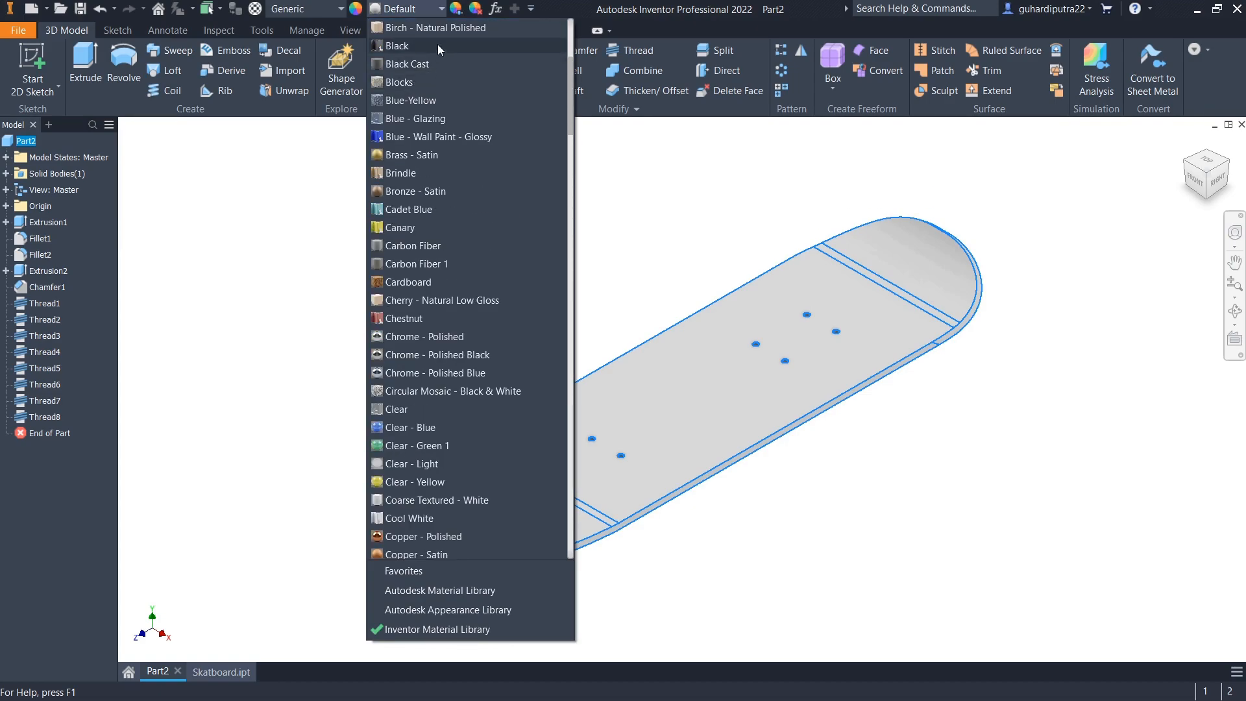
click(442, 27)
- Select all faces along the deck's top side, including both raised ends and the bend strips
click(458, 476)
scroll(584, 509, up, 4)
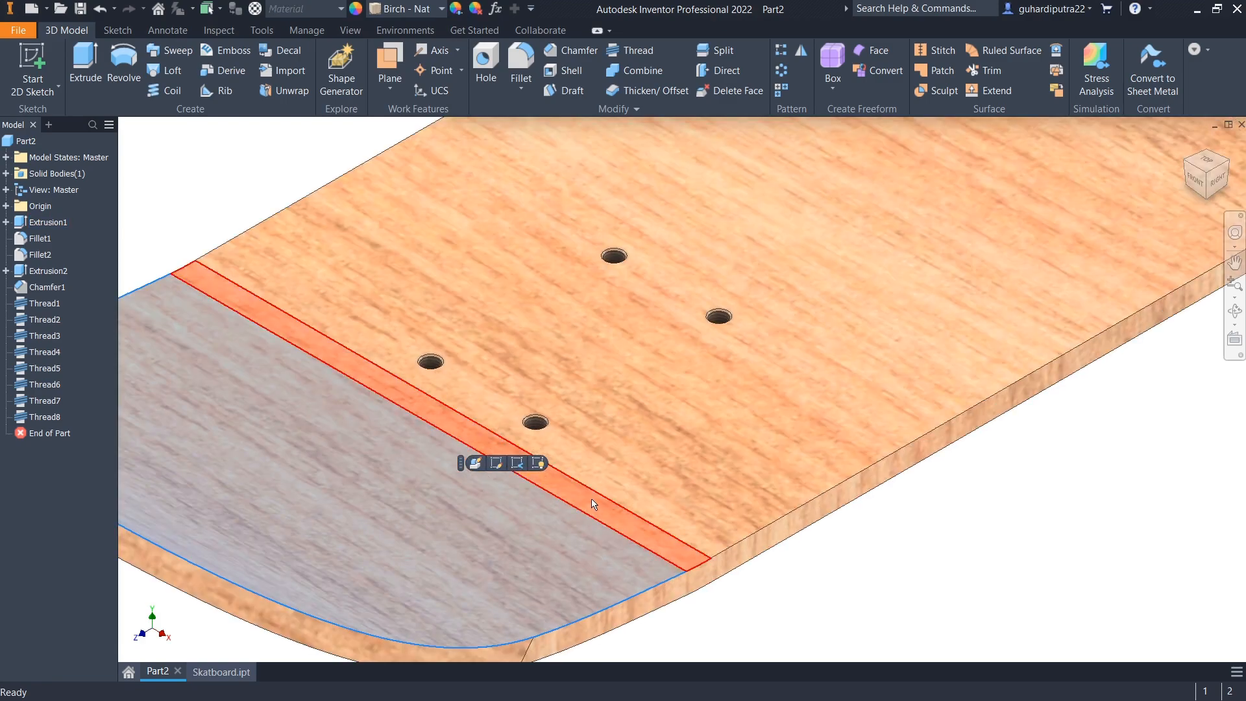
click(592, 500)
click(661, 456)
scroll(650, 453, down, 5)
middle_drag(1002, 224, 842, 306)
scroll(928, 299, up, 5)
- Add all faces of the deck's underside, including both raised ends and the bend strips, to the selection
scroll(976, 288, down, 6)
scroll(634, 205, up, 4)
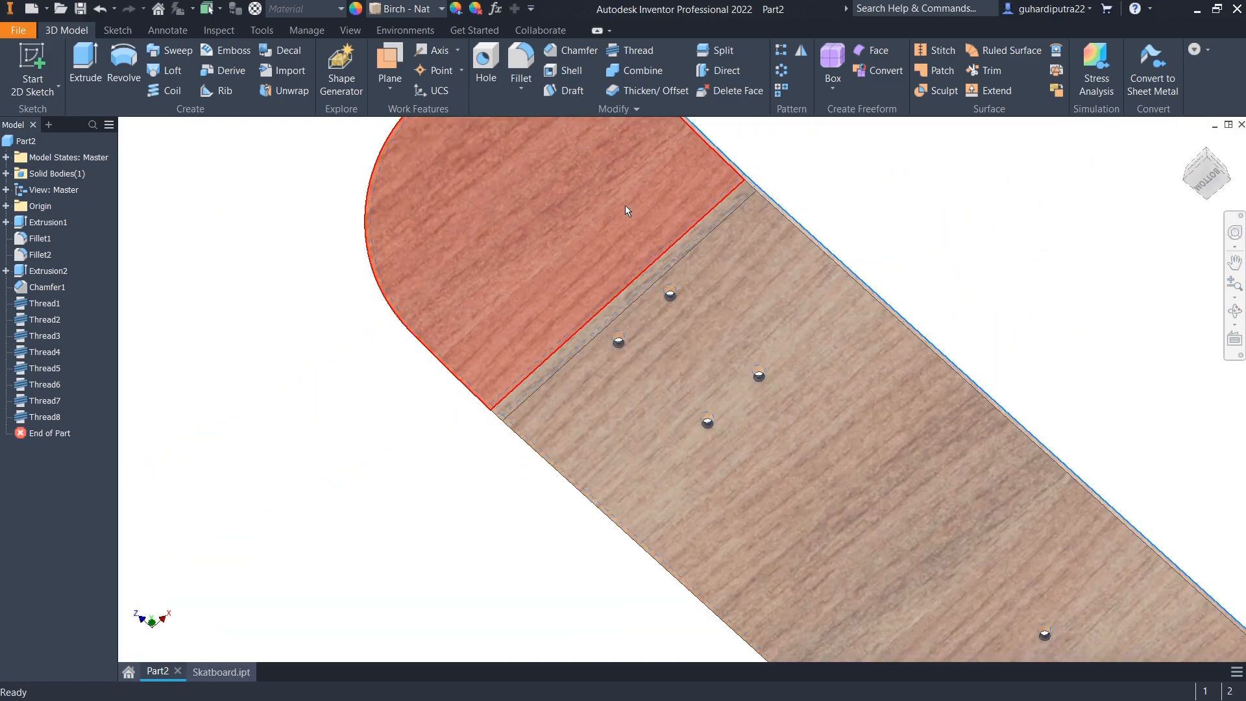
ctrl+click(639, 238)
scroll(679, 237, up, 3)
ctrl+click(697, 251)
ctrl+click(746, 290)
scroll(747, 289, down, 7)
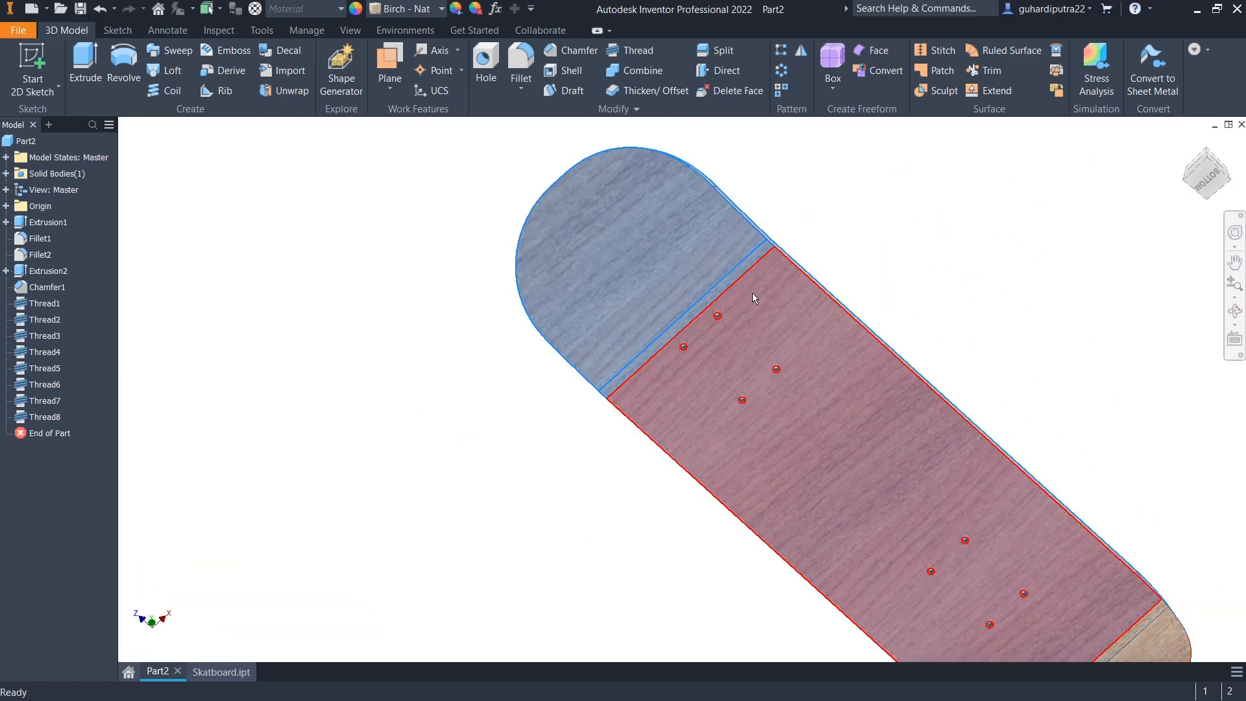
middle_drag(769, 344, 584, 170)
scroll(774, 323, up, 5)
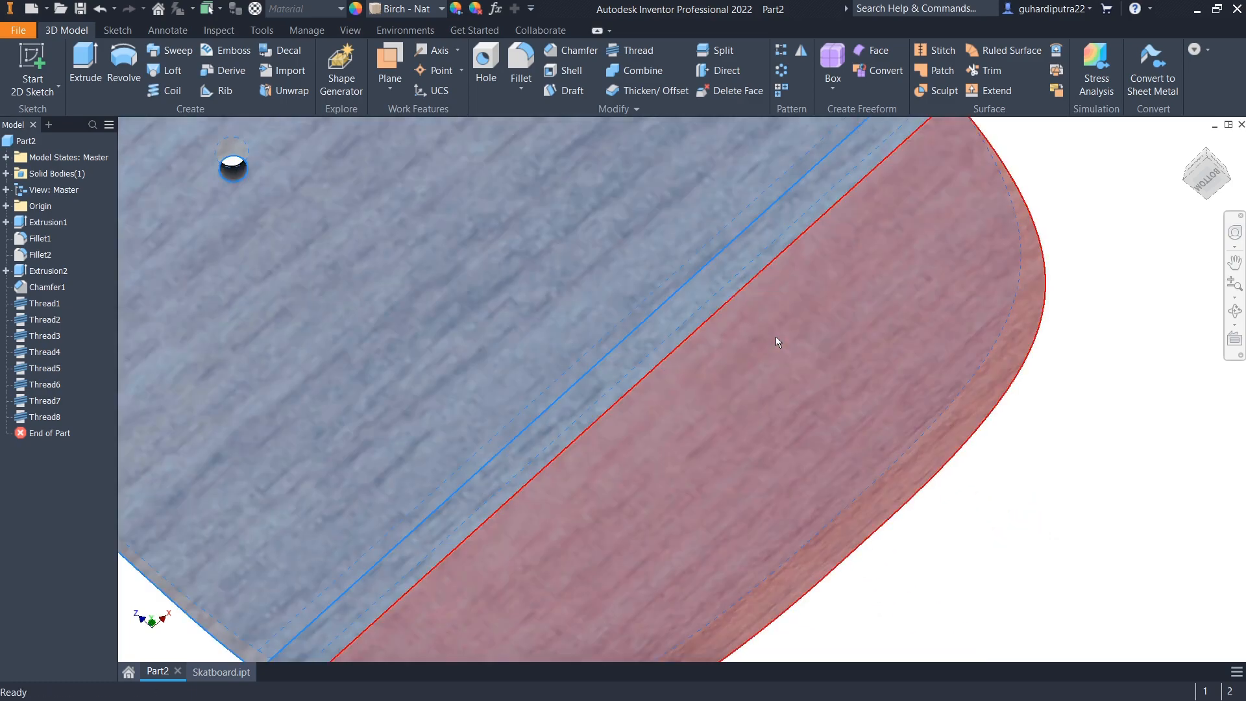
ctrl+click(773, 339)
- Apply a dark, near-black appearance to the selected top and underside faces, leaving the edges in birch
scroll(772, 339, down, 5)
scroll(761, 347, down, 5)
shift+middle_drag(815, 423, 673, 378)
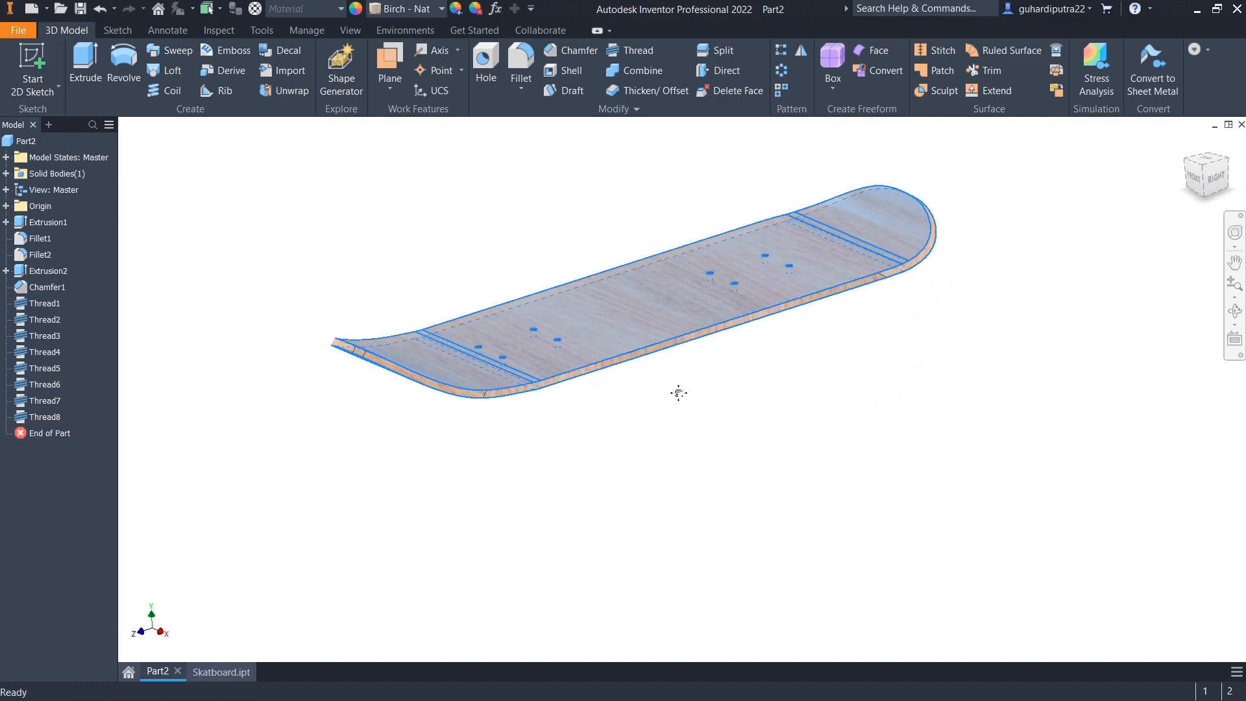
shift+middle_drag(664, 421, 674, 434)
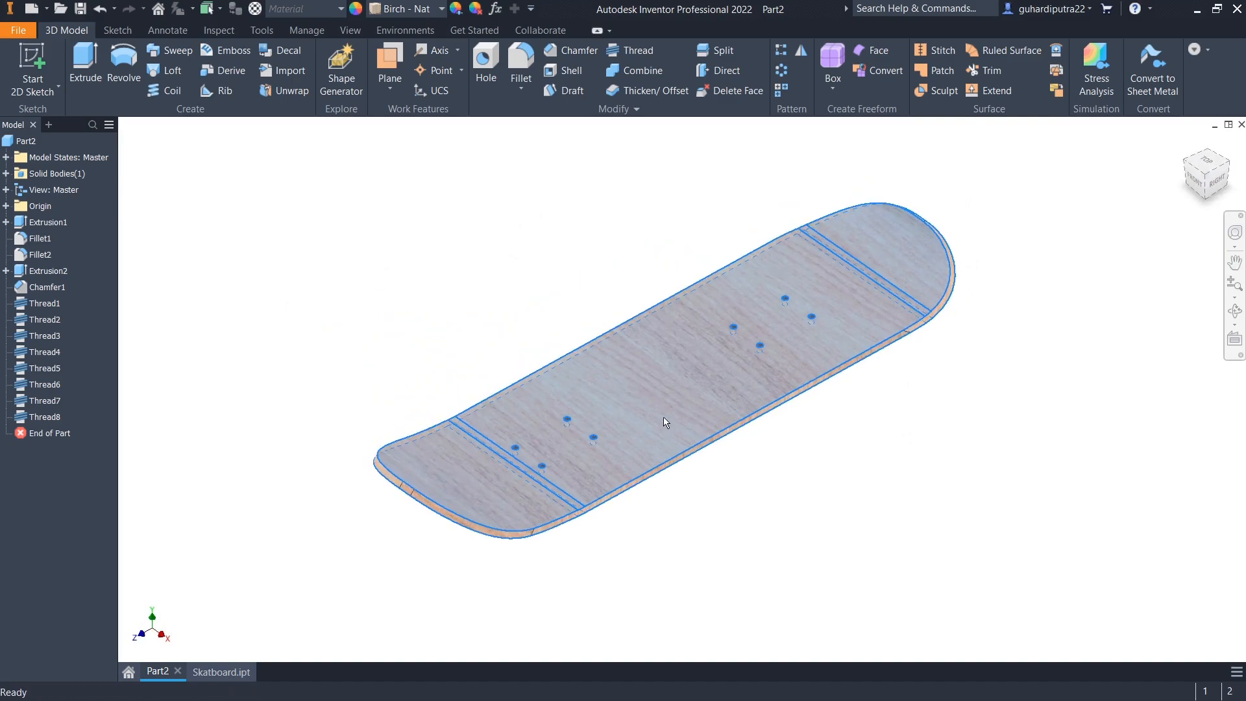
click(443, 10)
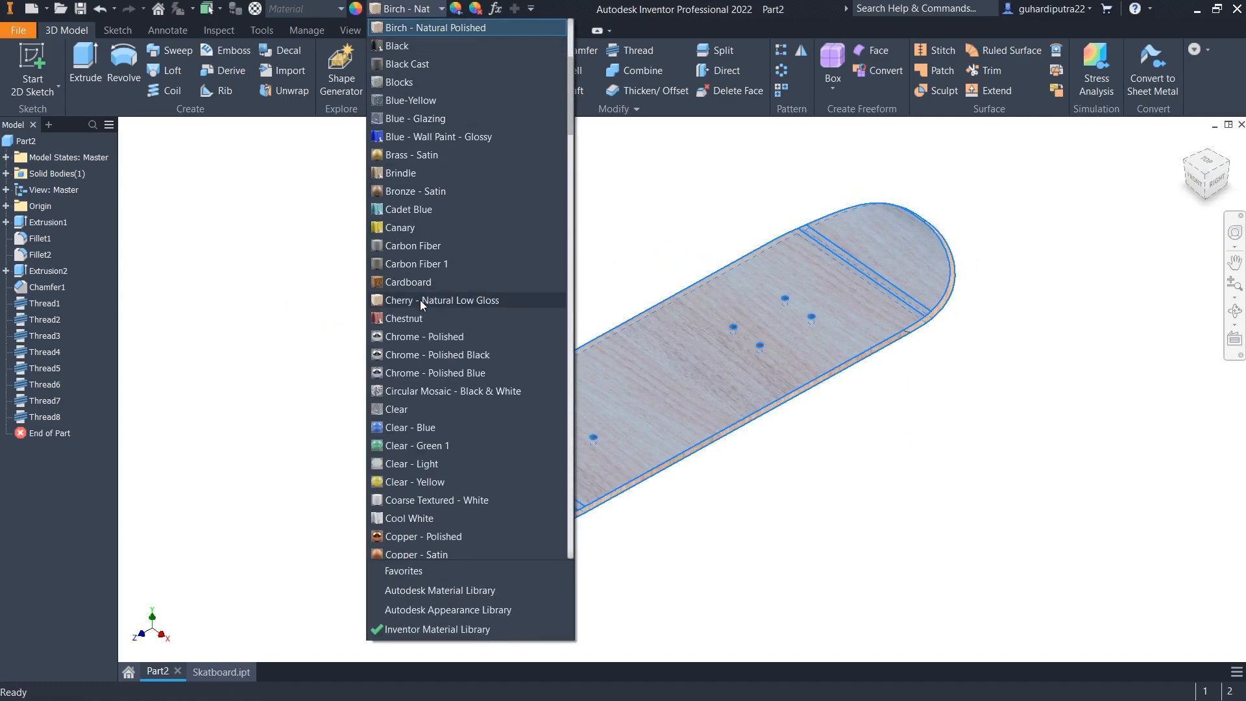
scroll(422, 272, down, 4)
scroll(444, 319, down, 6)
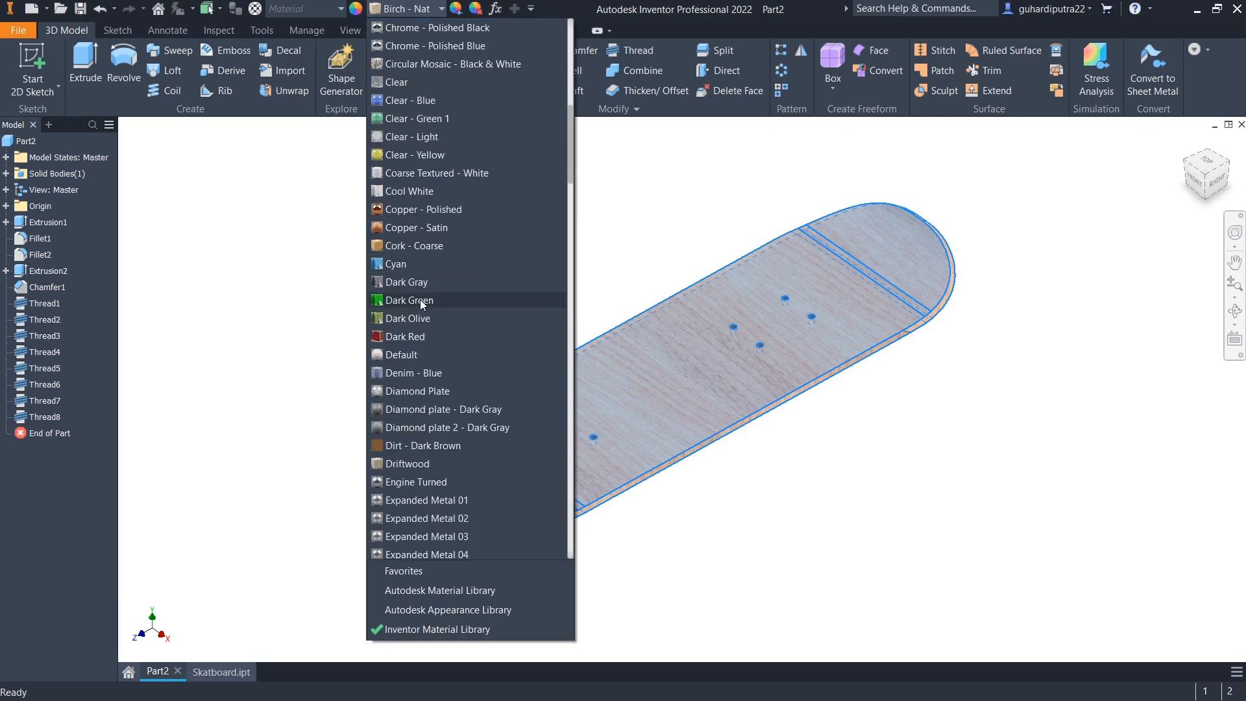
scroll(410, 447, down, 2)
click(410, 448)
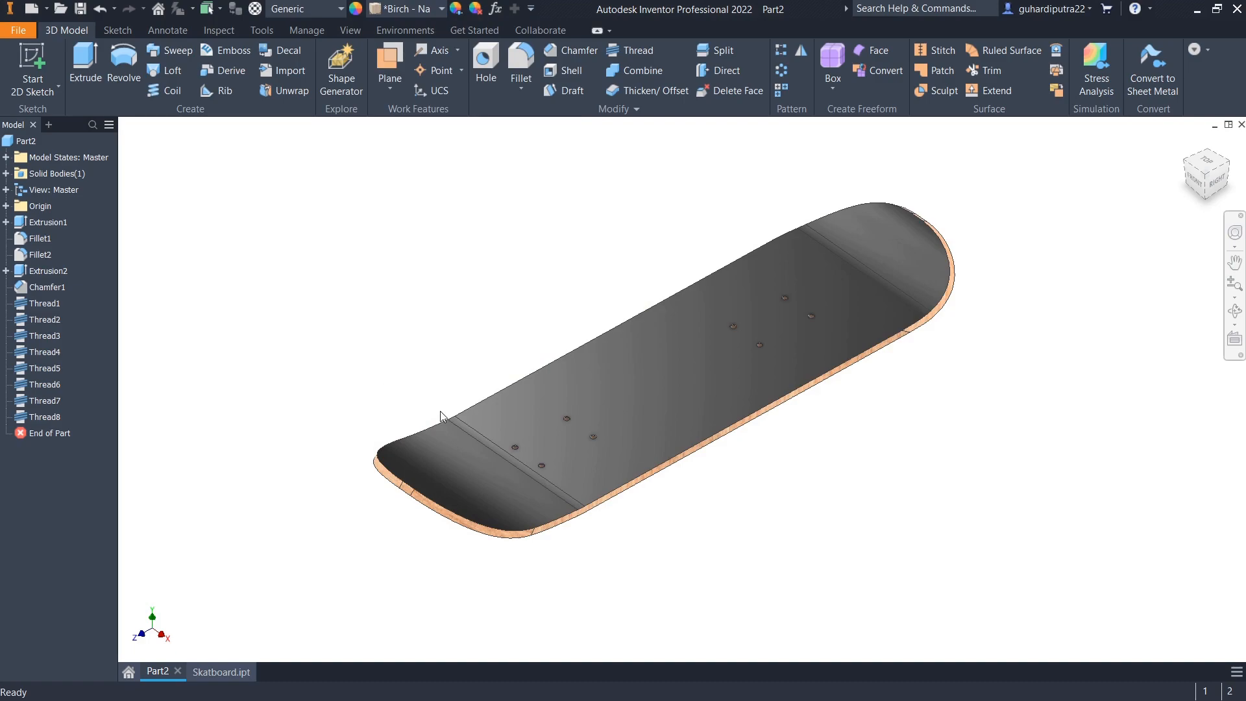
- Examine the finished deck from the right side and from below, then return to the home view
click(1211, 183)
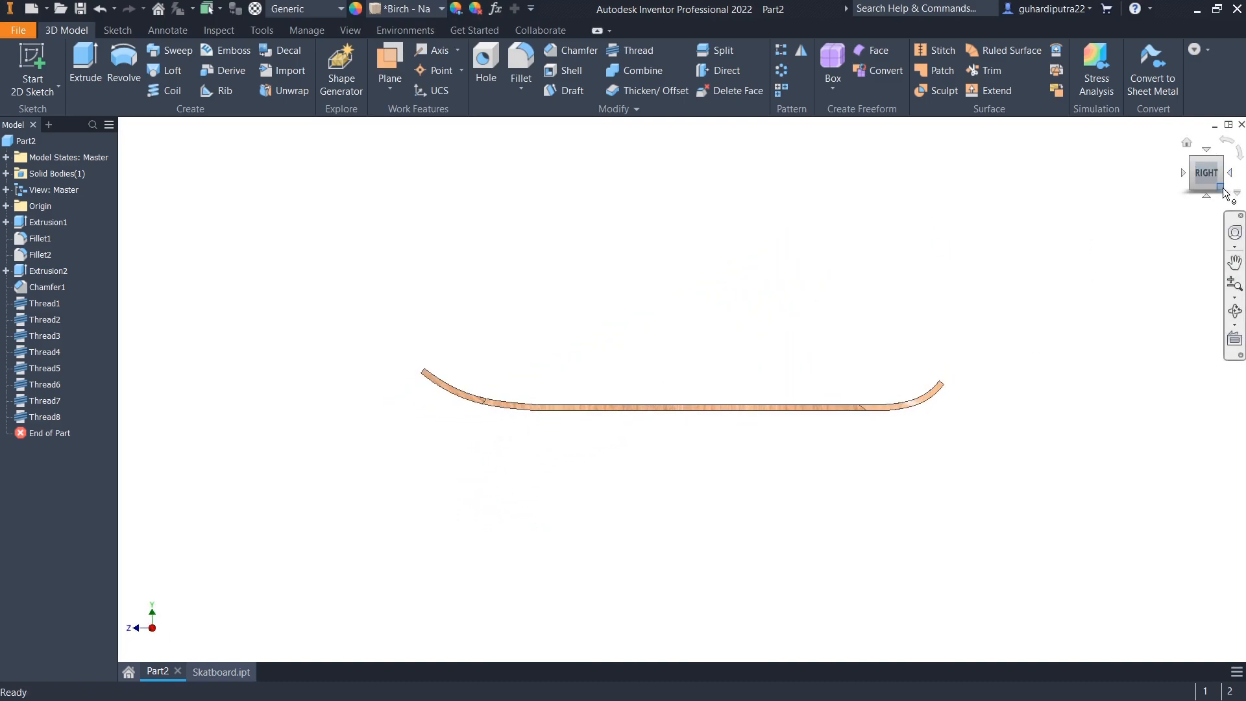
click(1222, 190)
click(1234, 283)
drag(1046, 308, 1037, 353)
right_click(1037, 353)
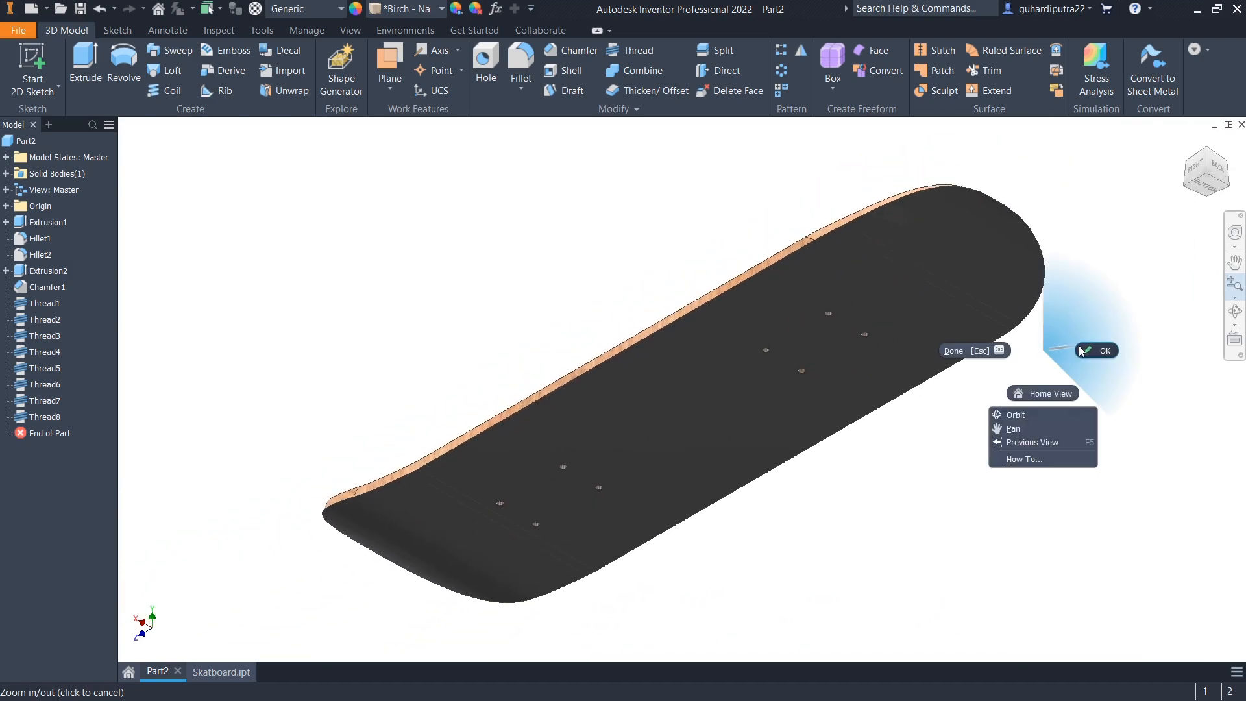
click(1093, 348)
click(1187, 144)
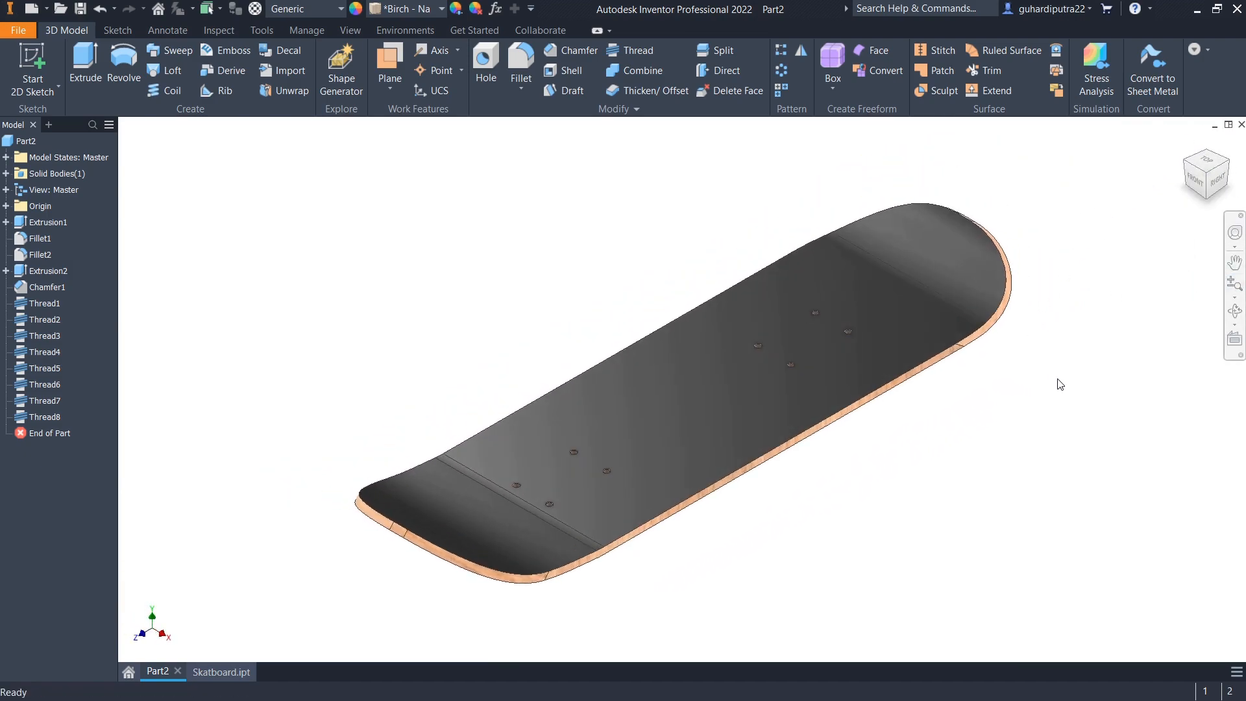